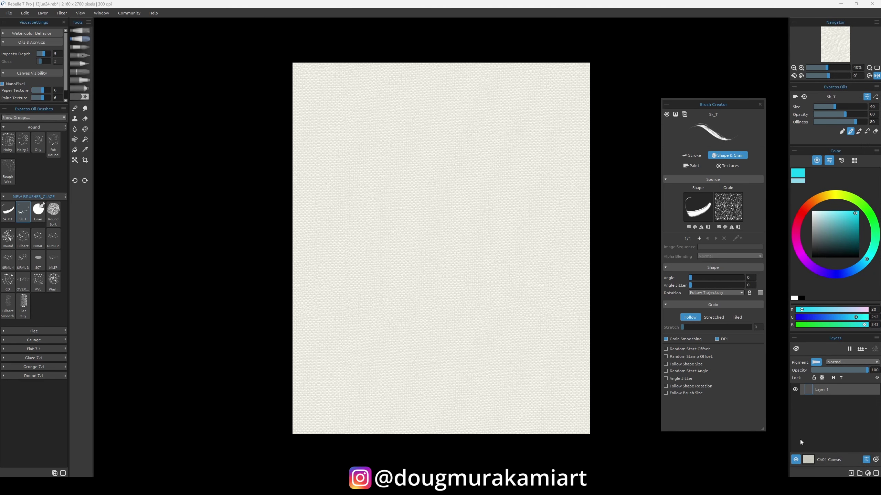
- Show the canvas paper texture and colour choices from File > Select Canvas
{"action": "left_click", "coordinate": [808, 459]}
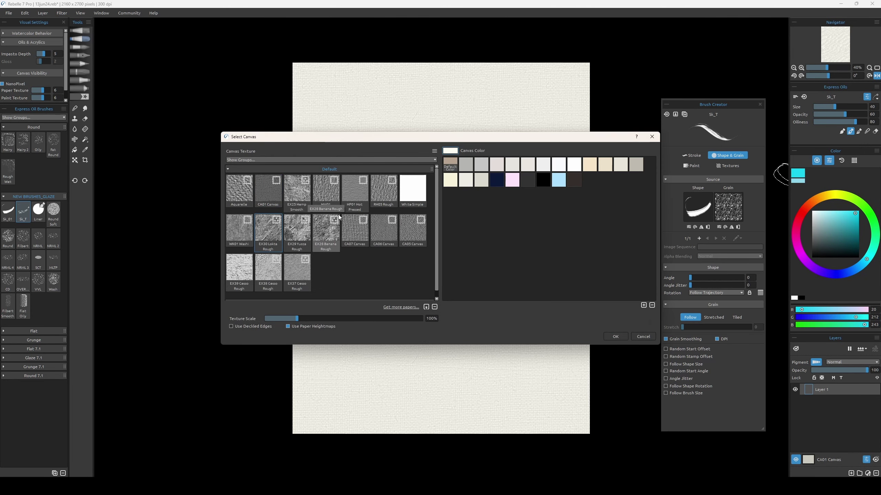
- Apply EX29 Yucca Rough paper and fill a new Layer 2 with pale cream
{"action": "left_click", "coordinate": [616, 337]}
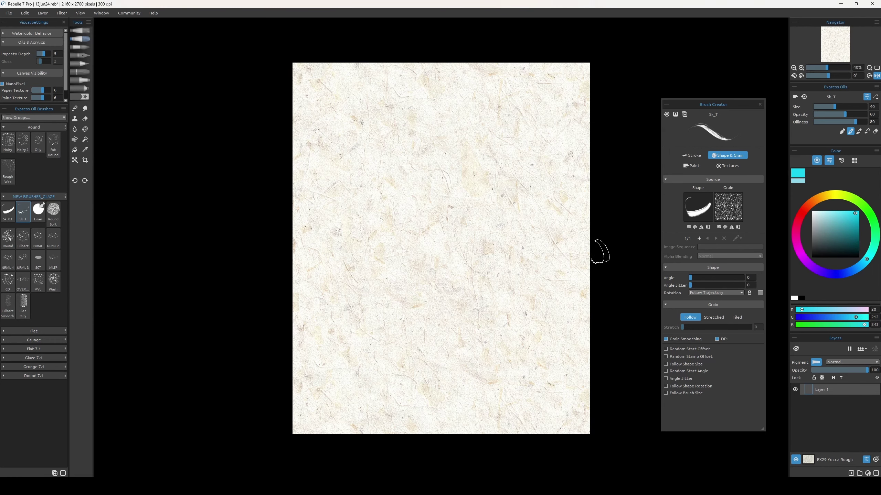
{"action": "left_click_drag", "start_coordinate": [826, 242], "coordinate": [823, 224]}
{"action": "key", "text": "g"}
{"action": "key", "text": "ctrl+shift+n"}
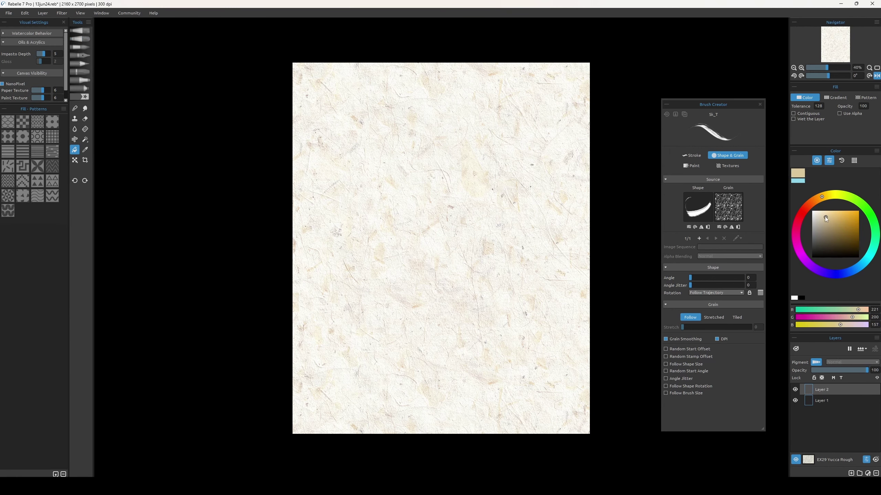
{"action": "left_click", "coordinate": [819, 217]}
{"action": "left_click", "coordinate": [584, 229]}
{"action": "left_click", "coordinate": [816, 212]}
{"action": "left_click", "coordinate": [586, 234]}
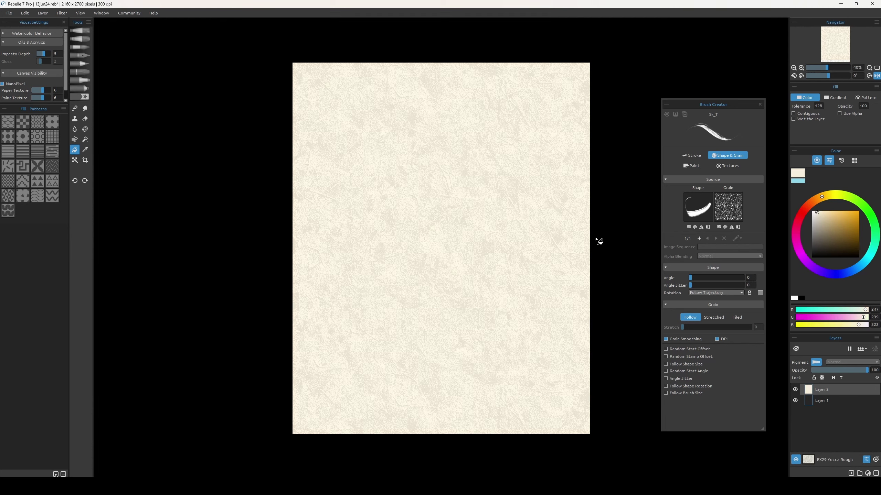
- Paint large golden yellow strokes, the letters 'Ne', a w shape and top lettering
{"action": "key", "text": "b"}
{"action": "left_click", "coordinate": [865, 106]}
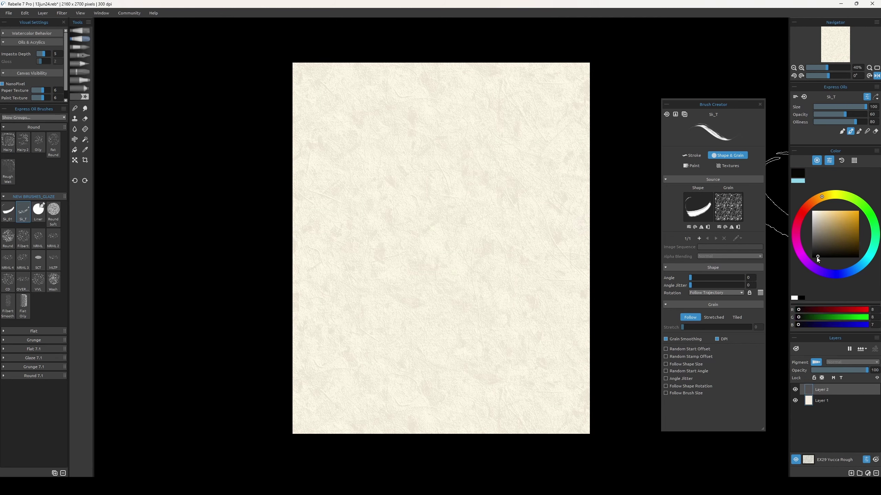
{"action": "left_click_drag", "start_coordinate": [816, 257], "coordinate": [850, 221]}
{"action": "left_click_drag", "start_coordinate": [390, 259], "coordinate": [439, 142]}
{"action": "left_click_drag", "start_coordinate": [486, 191], "coordinate": [510, 203]}
{"action": "mouse_move", "coordinate": [347, 330]}
{"action": "left_mouse_down"}
{"action": "mouse_move", "coordinate": [434, 312]}
{"action": "mouse_move", "coordinate": [586, 208]}
{"action": "left_mouse_up"}
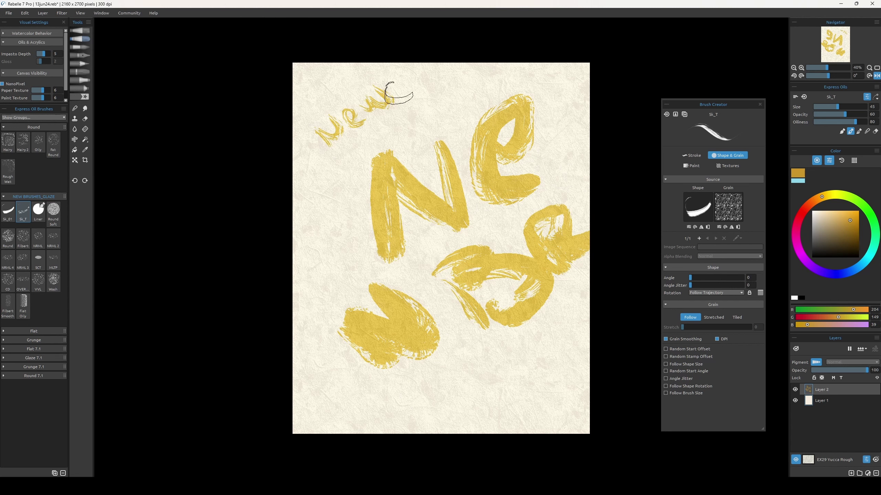
{"action": "left_click_drag", "start_coordinate": [516, 74], "coordinate": [575, 83]}
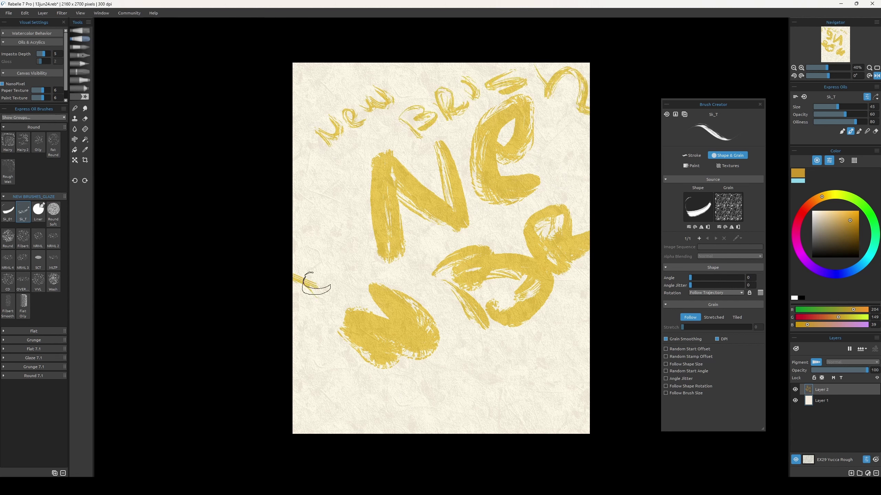
- Add yellow scribbles, numerals and a thicker V, then sweep darker ochre swirls through the middle
{"action": "left_click_drag", "start_coordinate": [316, 283], "coordinate": [324, 172]}
{"action": "left_click_drag", "start_coordinate": [389, 421], "coordinate": [473, 374]}
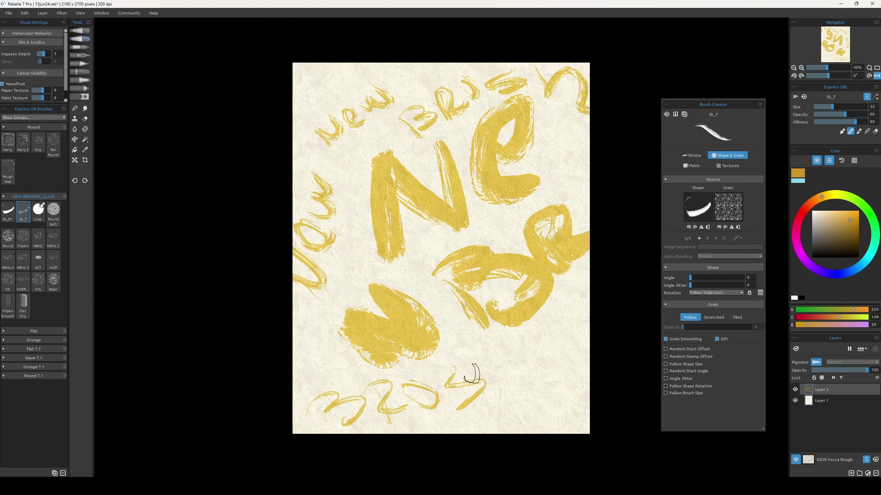
{"action": "left_click_drag", "start_coordinate": [427, 288], "coordinate": [333, 374]}
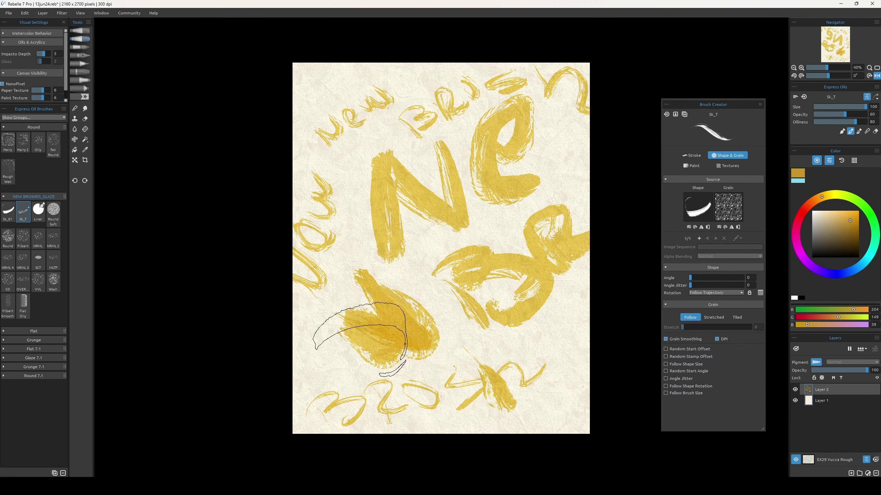
{"action": "mouse_move", "coordinate": [555, 175]}
{"action": "left_mouse_down"}
{"action": "mouse_move", "coordinate": [501, 275]}
{"action": "mouse_move", "coordinate": [393, 354]}
{"action": "mouse_move", "coordinate": [373, 393]}
{"action": "mouse_move", "coordinate": [398, 381]}
{"action": "mouse_move", "coordinate": [295, 402]}
{"action": "mouse_move", "coordinate": [580, 364]}
{"action": "mouse_move", "coordinate": [558, 277]}
{"action": "left_mouse_up"}
{"action": "mouse_move", "coordinate": [472, 246]}
{"action": "left_mouse_down"}
{"action": "mouse_move", "coordinate": [412, 236]}
{"action": "mouse_move", "coordinate": [461, 197]}
{"action": "mouse_move", "coordinate": [433, 222]}
{"action": "left_mouse_up"}
{"action": "mouse_move", "coordinate": [378, 267]}
{"action": "left_mouse_down"}
{"action": "mouse_move", "coordinate": [496, 218]}
{"action": "mouse_move", "coordinate": [444, 157]}
{"action": "mouse_move", "coordinate": [499, 208]}
{"action": "mouse_move", "coordinate": [499, 238]}
{"action": "mouse_move", "coordinate": [451, 259]}
{"action": "left_mouse_up"}
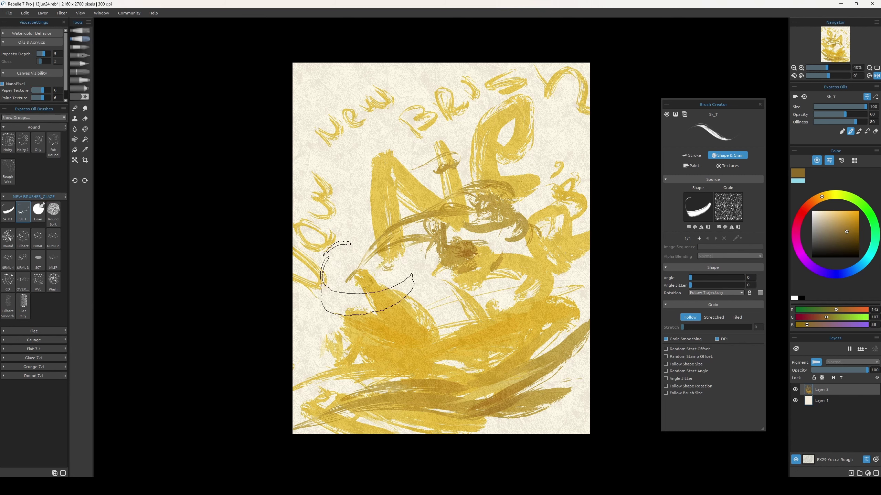
- Paint dark and grey-brown broad sweeps through the centre of the canvas
{"action": "left_click_drag", "start_coordinate": [357, 278], "coordinate": [392, 326]}
{"action": "left_click", "coordinate": [845, 226]}
{"action": "left_click_drag", "start_coordinate": [430, 188], "coordinate": [513, 243]}
{"action": "left_click_drag", "start_coordinate": [396, 285], "coordinate": [485, 194]}
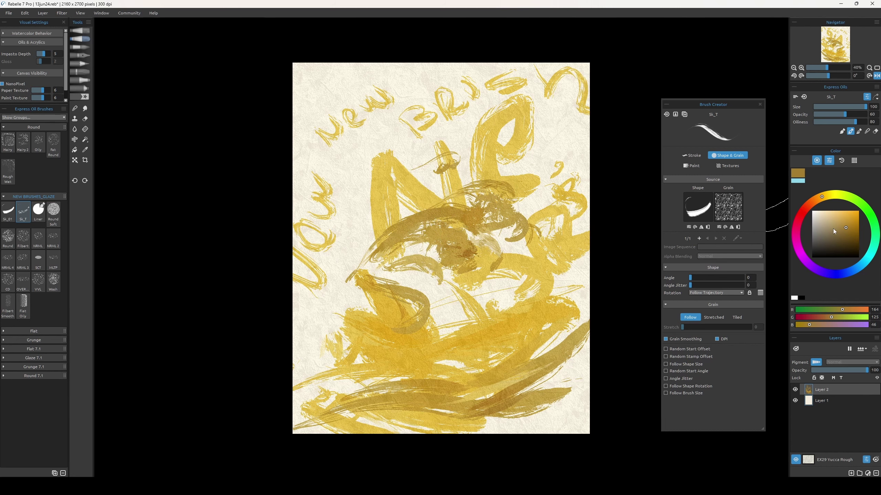
{"action": "left_click", "coordinate": [837, 243]}
{"action": "left_click_drag", "start_coordinate": [398, 257], "coordinate": [461, 240]}
{"action": "left_click_drag", "start_coordinate": [446, 316], "coordinate": [517, 288]}
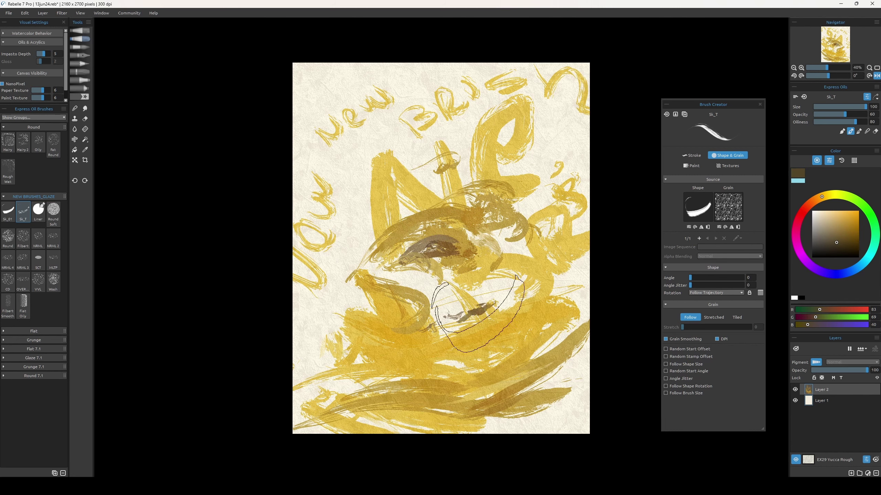
{"action": "left_click_drag", "start_coordinate": [461, 278], "coordinate": [520, 243]}
- Add dark brown feather strokes, fine lines and curved strokes across the middle
{"action": "left_click_drag", "start_coordinate": [545, 90], "coordinate": [496, 215]}
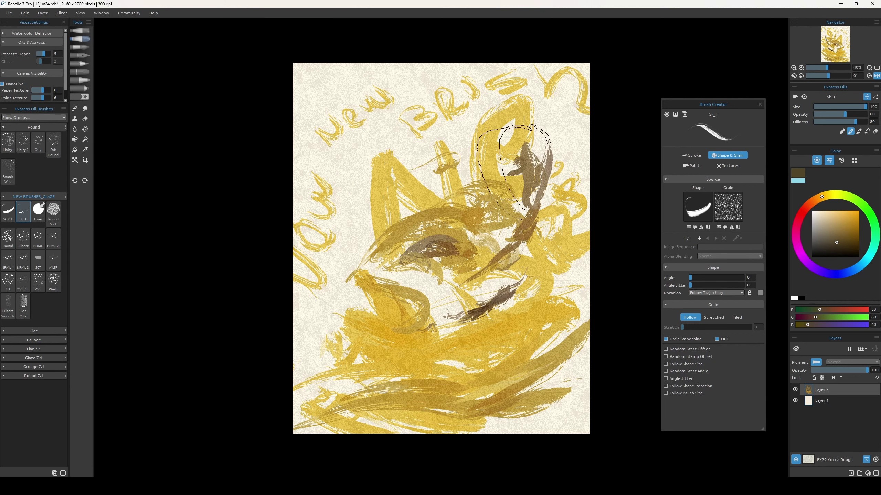
{"action": "left_click_drag", "start_coordinate": [537, 146], "coordinate": [478, 242]}
{"action": "left_click_drag", "start_coordinate": [347, 149], "coordinate": [502, 195]}
{"action": "left_click_drag", "start_coordinate": [382, 90], "coordinate": [458, 173]}
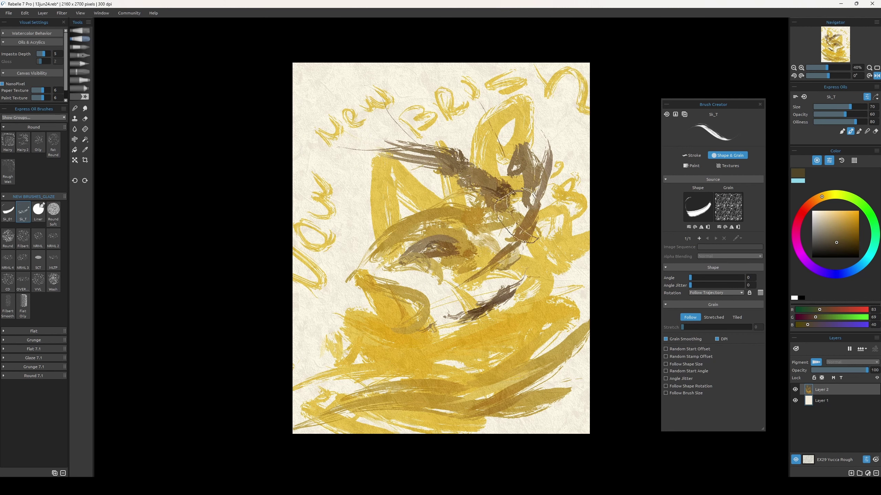
{"action": "left_click_drag", "start_coordinate": [507, 243], "coordinate": [346, 274]}
{"action": "left_click_drag", "start_coordinate": [461, 208], "coordinate": [343, 274]}
{"action": "left_click_drag", "start_coordinate": [492, 215], "coordinate": [399, 278]}
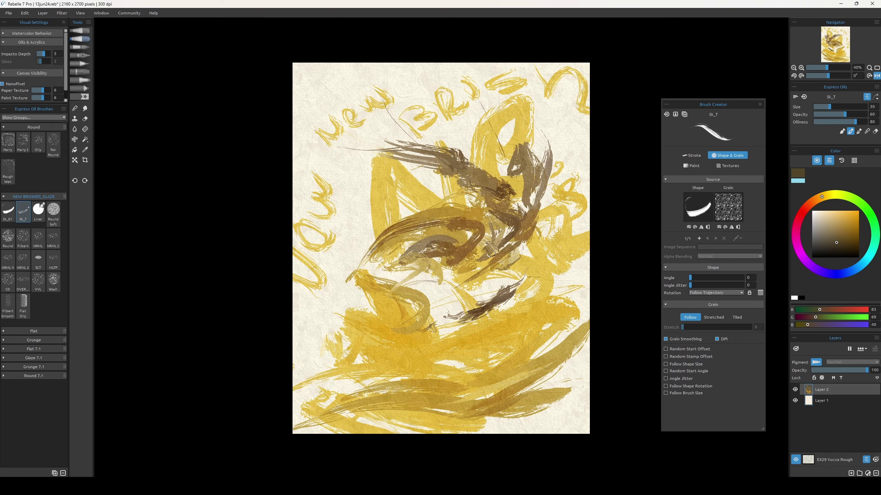
- Layer gold, orange and light-gold sweeps over the dark feather strokes
{"action": "left_click", "coordinate": [461, 170], "text": "alt"}
{"action": "left_click_drag", "start_coordinate": [347, 135], "coordinate": [541, 163]}
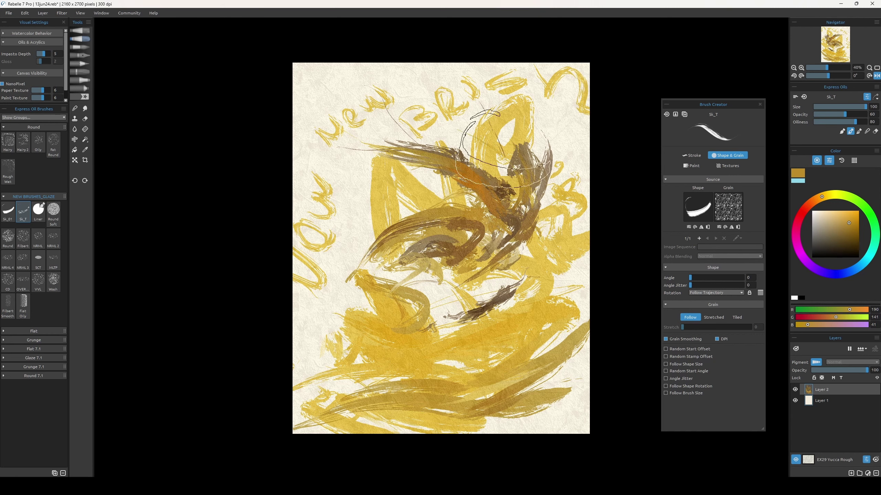
{"action": "left_click_drag", "start_coordinate": [406, 150], "coordinate": [519, 211]}
{"action": "left_click_drag", "start_coordinate": [356, 229], "coordinate": [474, 196]}
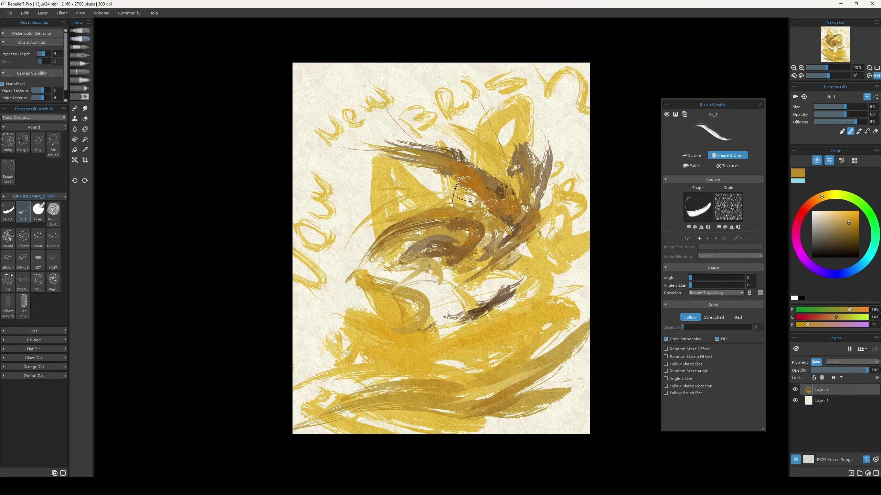
{"action": "left_click", "coordinate": [838, 217]}
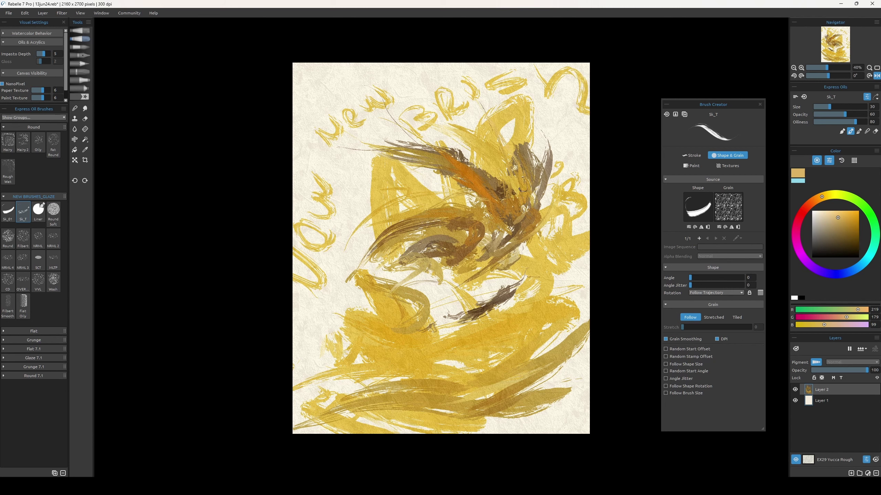
{"action": "left_click_drag", "start_coordinate": [536, 199], "coordinate": [525, 208]}
- Resize the brush and darken the paint colour to near black
{"action": "key", "text": "["}
{"action": "key", "text": "["}
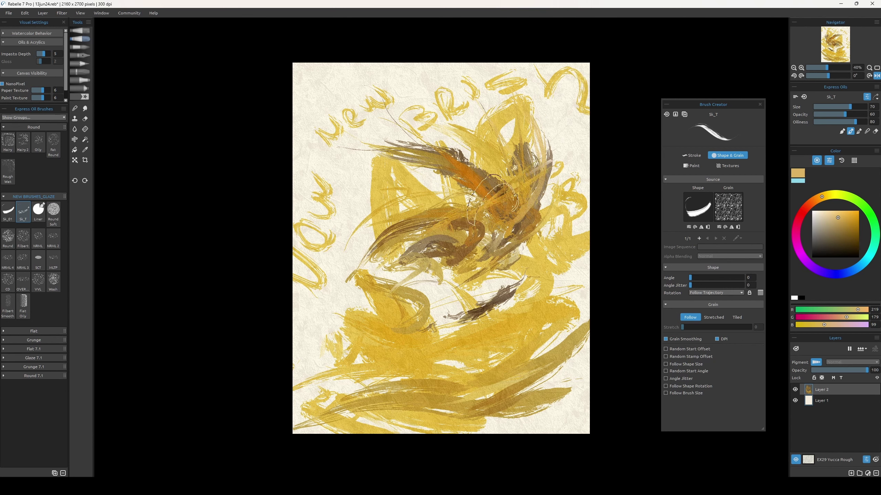
{"action": "key", "text": "]"}
{"action": "key", "text": "]"}
{"action": "key", "text": "]"}
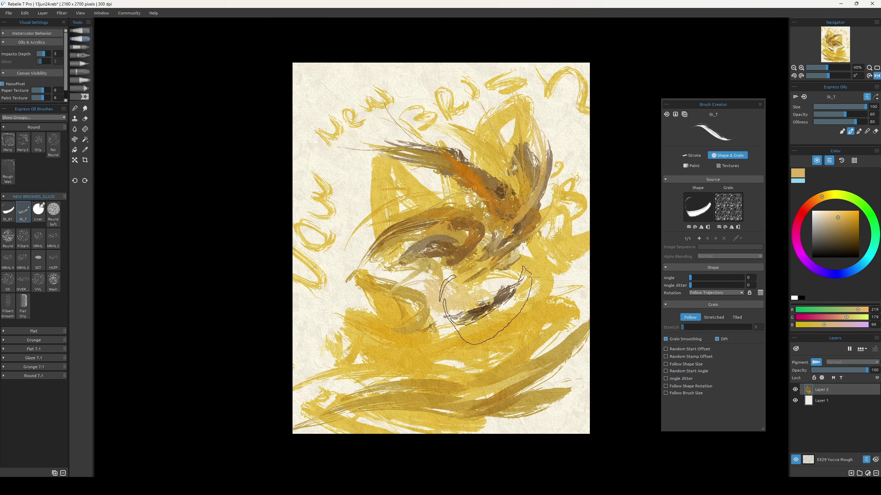
{"action": "left_click_drag", "start_coordinate": [837, 231], "coordinate": [834, 254]}
{"action": "key", "text": "["}
{"action": "key", "text": "["}
{"action": "key", "text": "["}
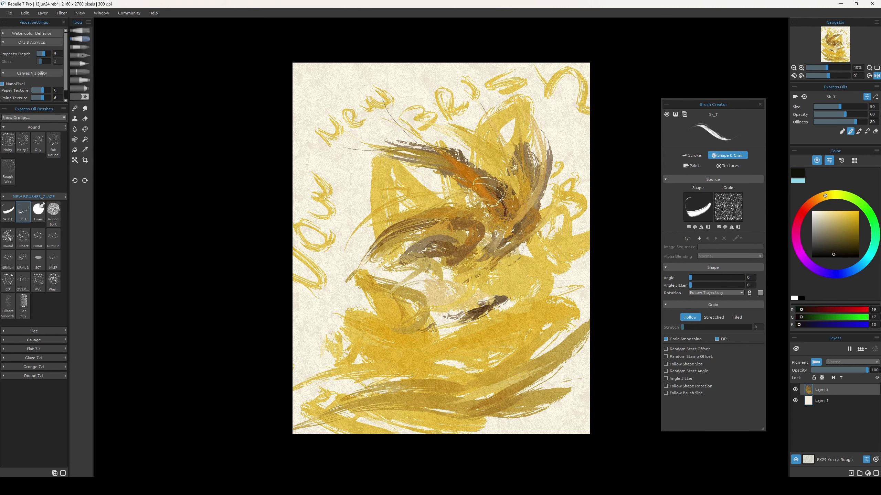
- Build brown feather strokes using dark brown, orange-gold and reddish-brown sampled from the painting
{"action": "left_click", "coordinate": [512, 203], "text": "alt"}
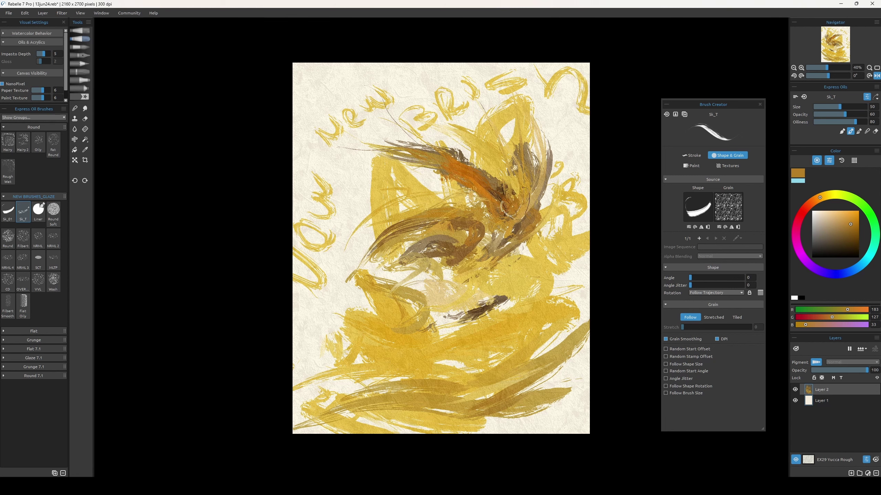
{"action": "mouse_move", "coordinate": [839, 215]}
{"action": "left_mouse_down"}
{"action": "mouse_move", "coordinate": [835, 246]}
{"action": "mouse_move", "coordinate": [809, 204]}
{"action": "left_mouse_up"}
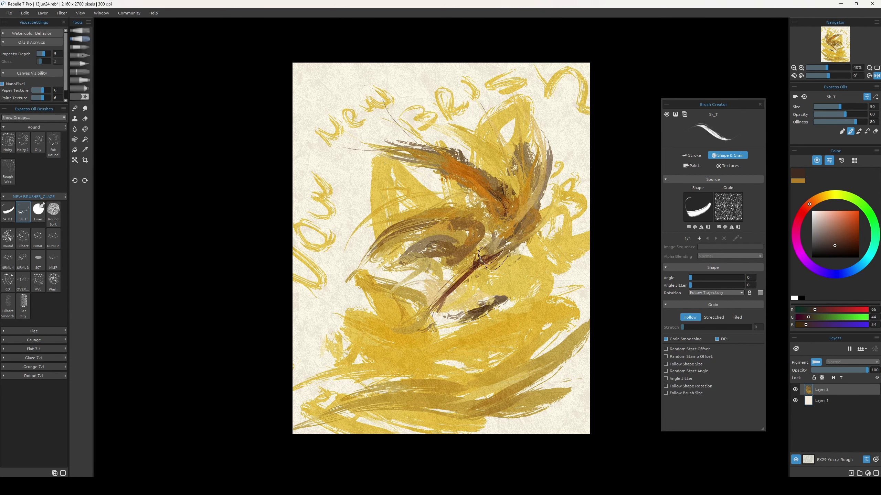
{"action": "left_click", "coordinate": [450, 208], "text": "alt"}
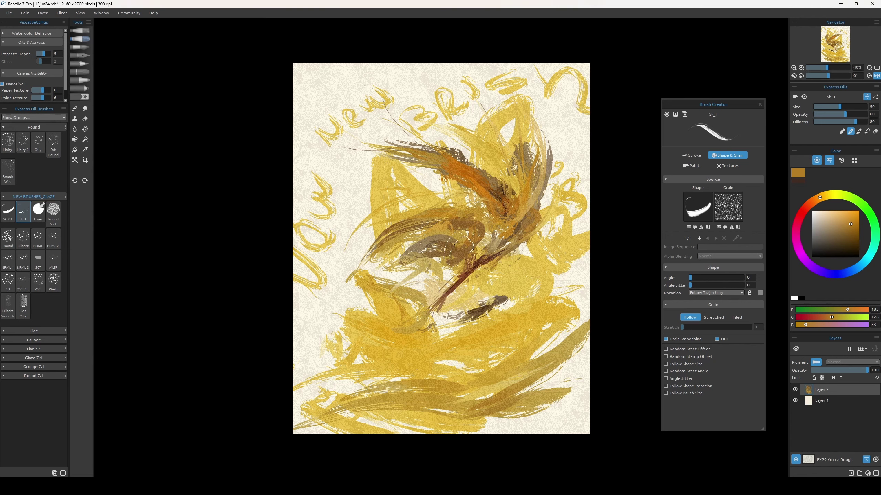
{"action": "left_click", "coordinate": [476, 266], "text": "alt"}
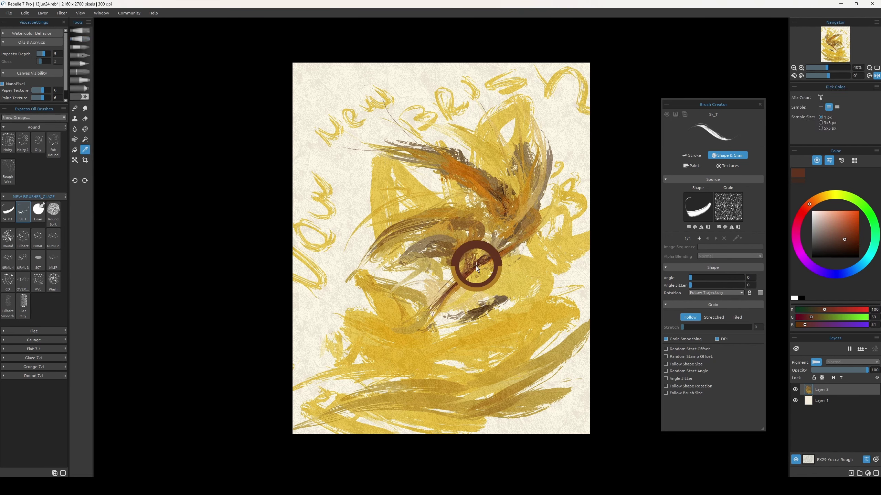
- Vary the brush size while switching through bright yellow, muted gold and brown, ending much larger
{"action": "key", "text": "bracketright"}
{"action": "key", "text": "bracketright"}
{"action": "key", "text": "bracketright"}
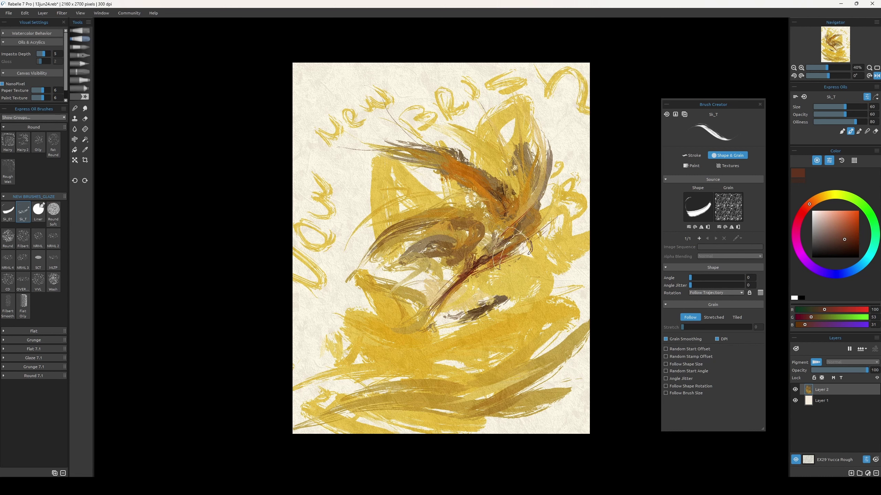
{"action": "key", "text": "bracketright"}
{"action": "key", "text": "bracketright"}
{"action": "key", "text": "bracketright"}
{"action": "left_click", "coordinate": [430, 333], "text": "alt"}
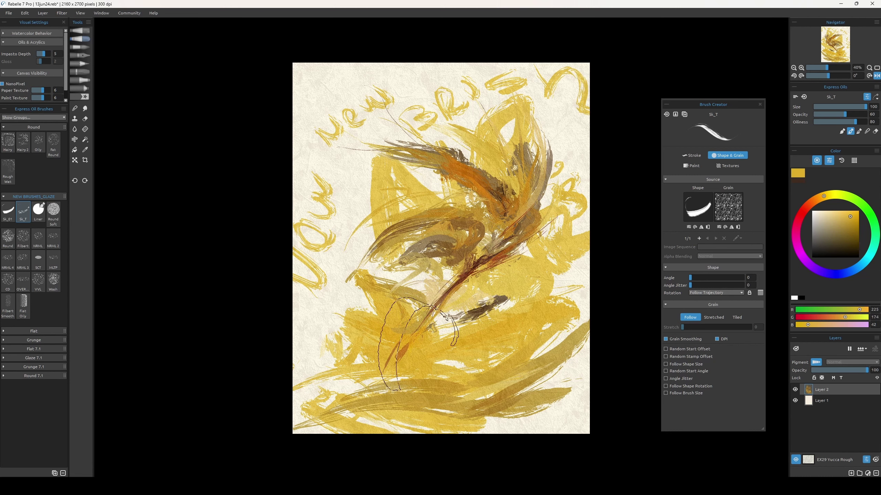
{"action": "key", "text": "bracketleft"}
{"action": "key", "text": "bracketleft"}
{"action": "key", "text": "bracketleft"}
{"action": "left_click", "coordinate": [846, 226]}
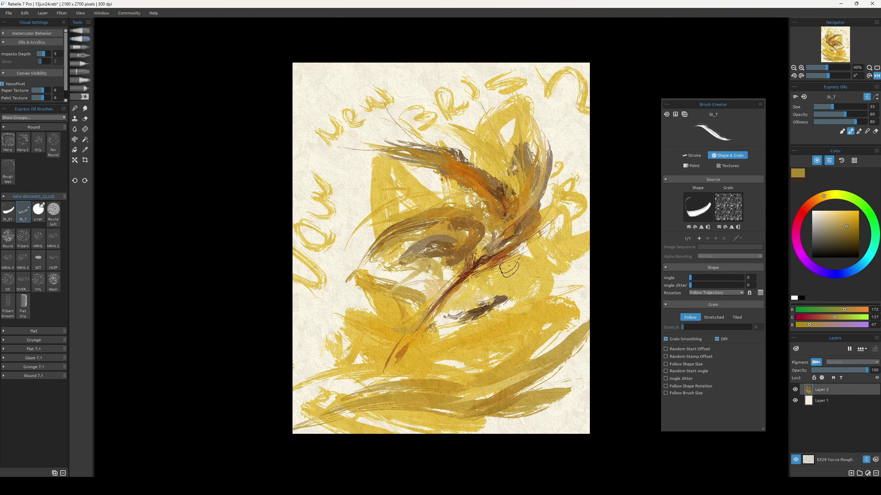
{"action": "left_click", "coordinate": [460, 288], "text": "alt"}
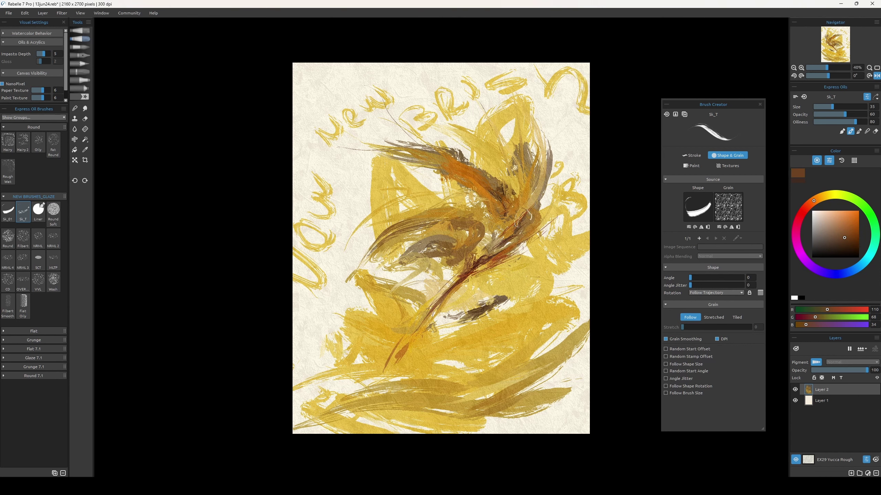
{"action": "key", "text": "bracketright"}
{"action": "key", "text": "bracketright"}
{"action": "key", "text": "bracketright"}
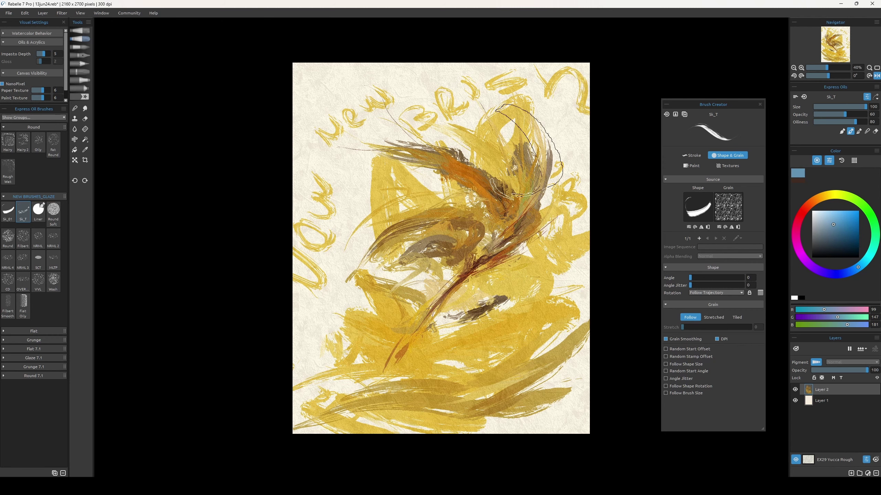
- Paint teal-blue accents across the centre of the feather strokes
{"action": "key", "text": "bracketleft"}
{"action": "left_click_drag", "start_coordinate": [520, 156], "coordinate": [503, 243]}
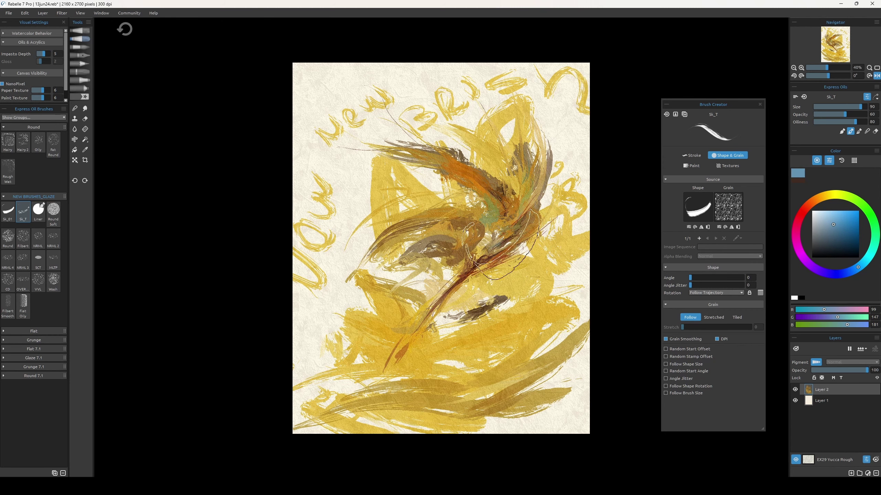
{"action": "left_click_drag", "start_coordinate": [518, 111], "coordinate": [550, 211]}
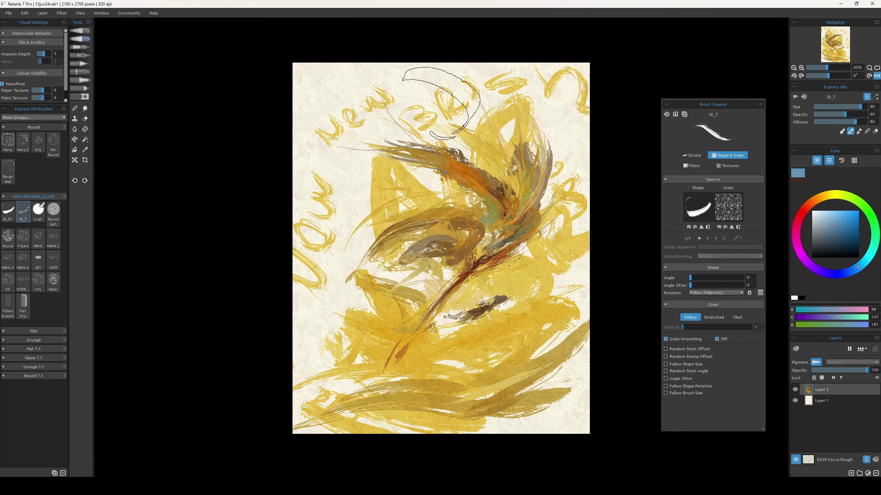
- Sample a dark brown from the painting and shrink the brush to 30
{"action": "key", "text": "bracketright"}
{"action": "key", "text": "bracketright"}
{"action": "key", "text": "bracketright"}
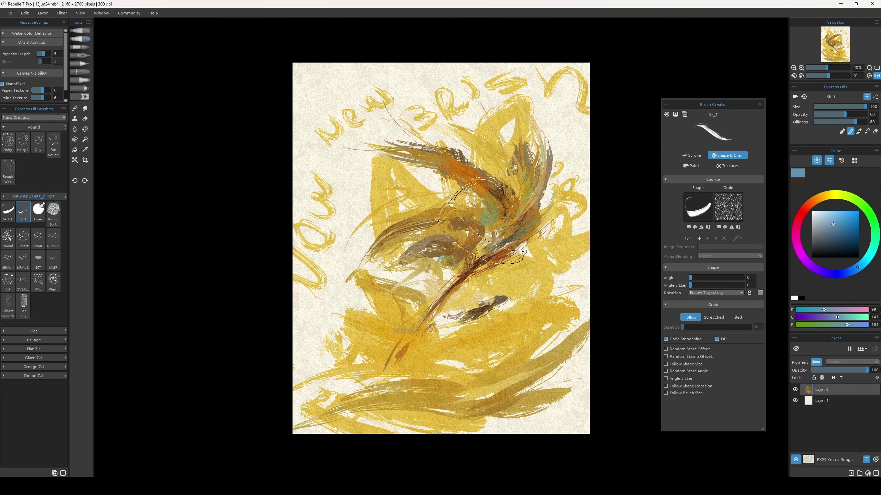
{"action": "left_click", "coordinate": [469, 249], "text": "alt"}
{"action": "key", "text": "bracketleft"}
{"action": "key", "text": "bracketleft"}
{"action": "key", "text": "bracketleft"}
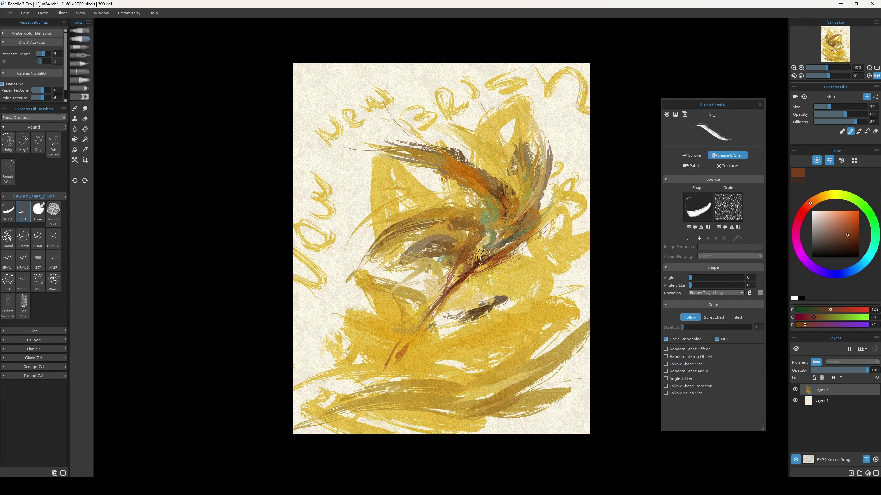
{"action": "left_click", "coordinate": [467, 244], "text": "alt"}
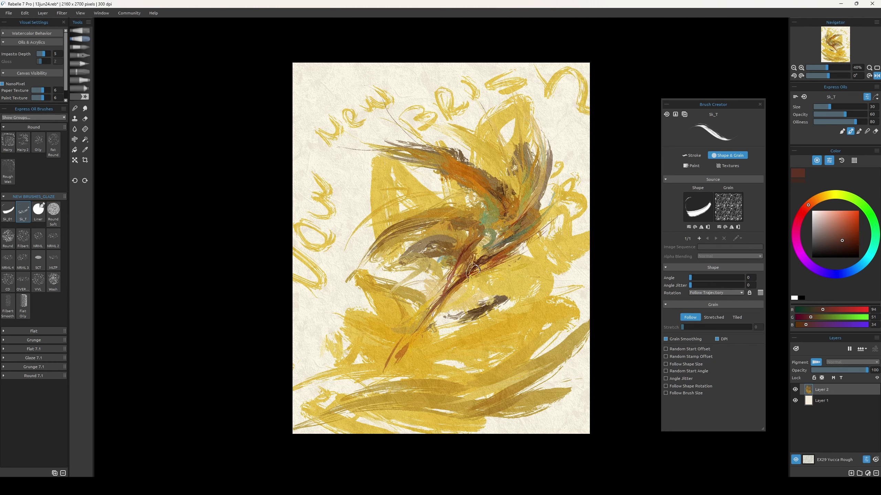
- Mirror the canvas horizontally, enlarge the brush and load a pale cream colour
{"action": "key", "text": "m"}
{"action": "key", "text": "bracketright"}
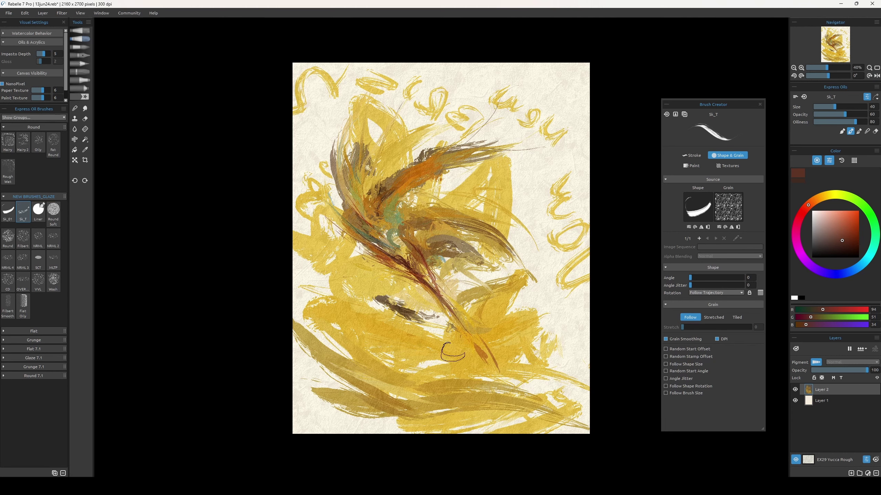
{"action": "left_click", "coordinate": [452, 352], "text": "alt"}
{"action": "key", "text": "bracketright"}
{"action": "key", "text": "bracketright"}
{"action": "key", "text": "bracketright"}
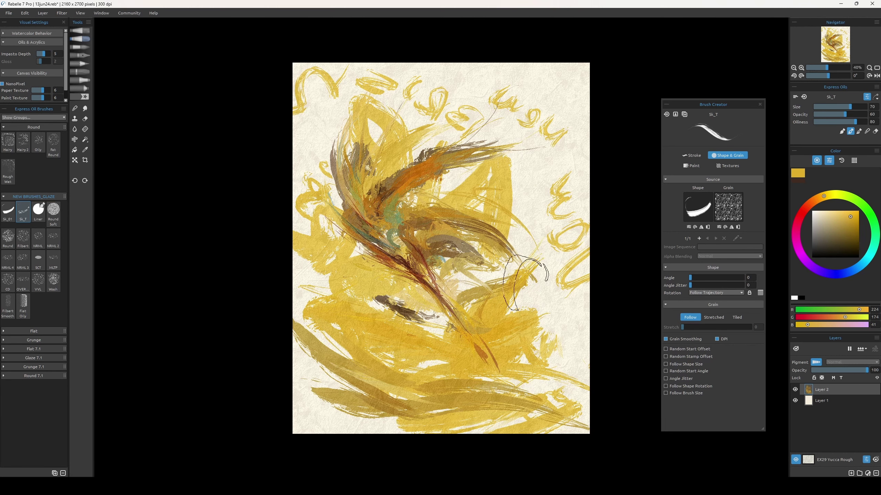
{"action": "left_click", "coordinate": [456, 289], "text": "alt"}
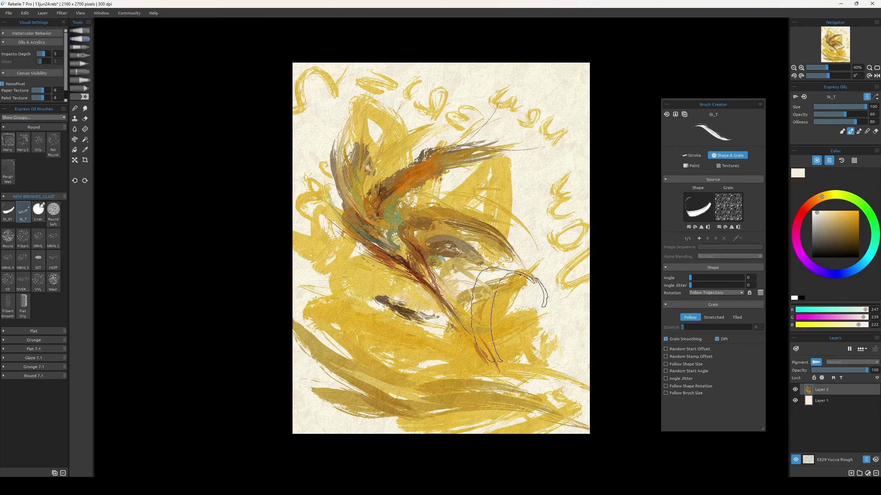
- Lighten the yellow strokes with cream streaks at upper left, inside the A, and lower left
{"action": "left_click_drag", "start_coordinate": [539, 243], "coordinate": [519, 278]}
{"action": "left_click_drag", "start_coordinate": [399, 111], "coordinate": [353, 174]}
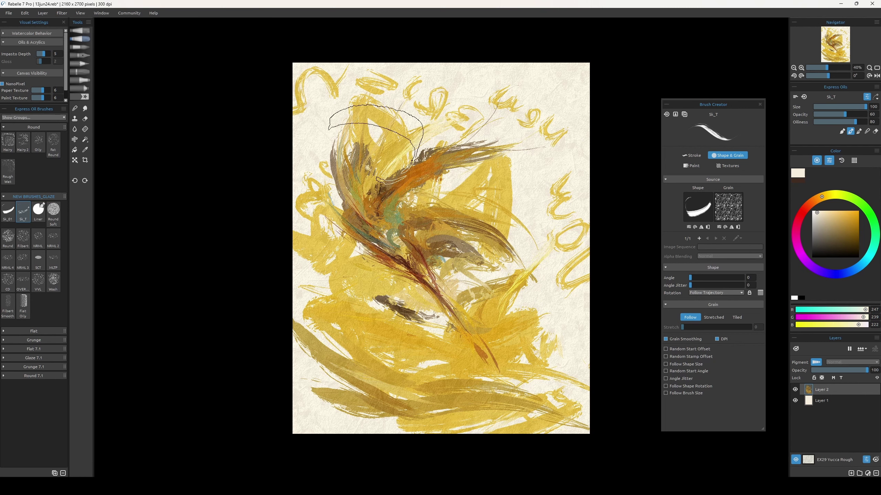
{"action": "key", "text": "bracketleft"}
{"action": "left_click_drag", "start_coordinate": [485, 146], "coordinate": [513, 222]}
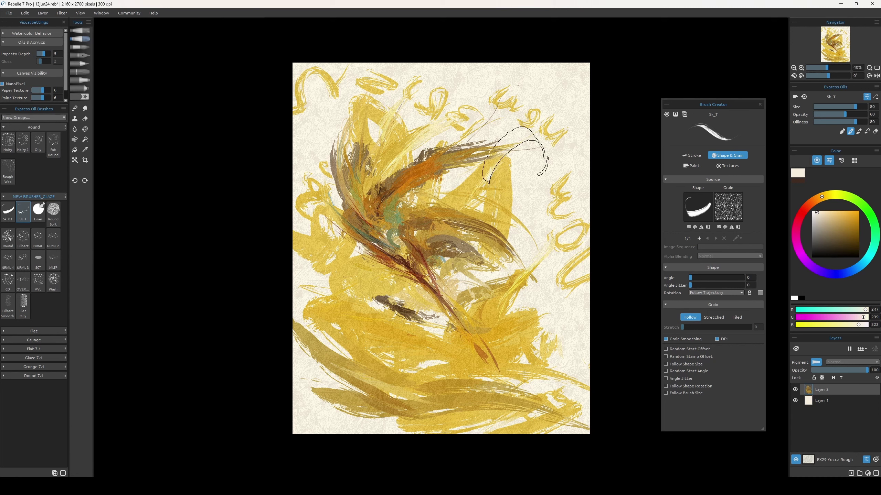
{"action": "key", "text": "bracketright"}
{"action": "left_click_drag", "start_coordinate": [347, 272], "coordinate": [448, 347]}
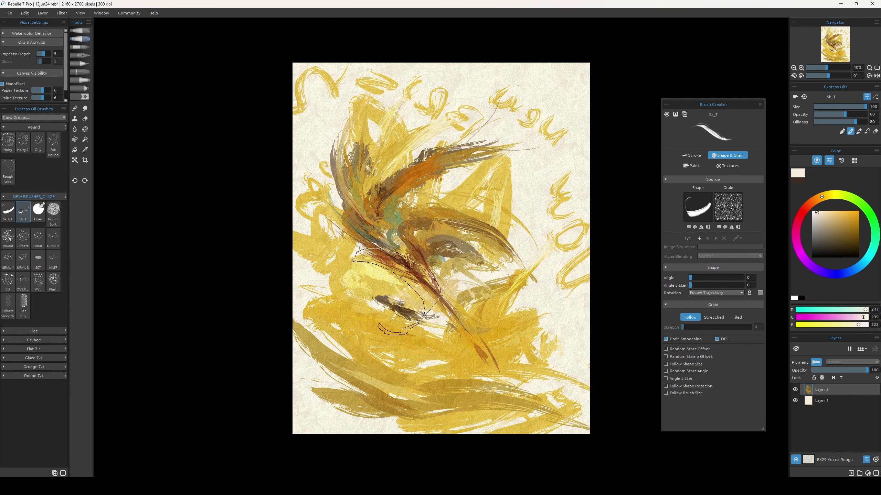
{"action": "left_click", "coordinate": [511, 343], "text": "alt"}
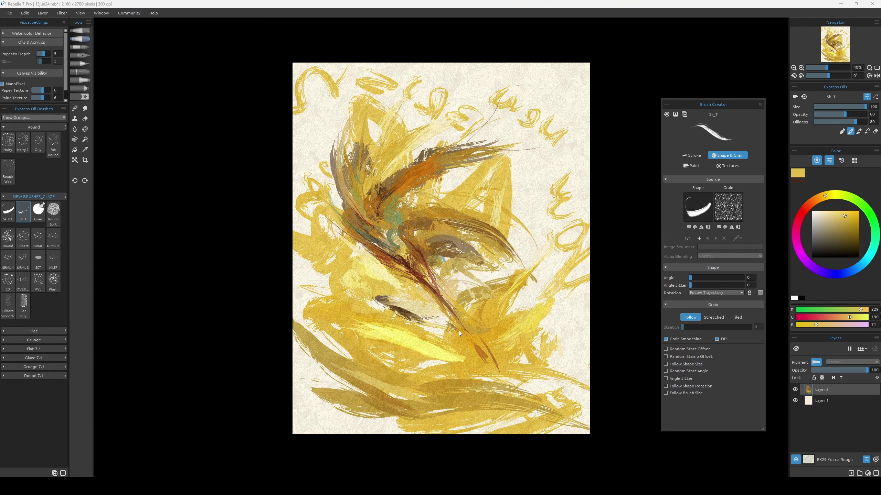
- Undo and restore recent strokes, then blend to soften the yellow lettering along the top
{"action": "key", "text": "ctrl+z"}
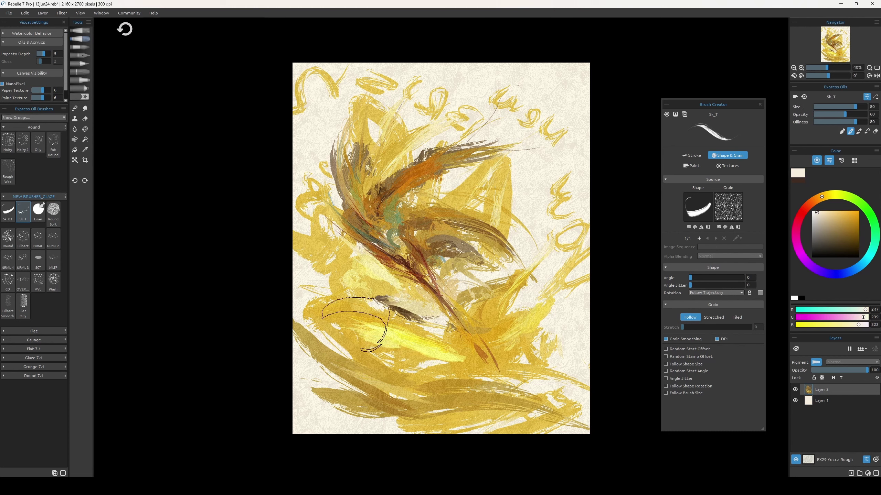
{"action": "key", "text": "ctrl+z"}
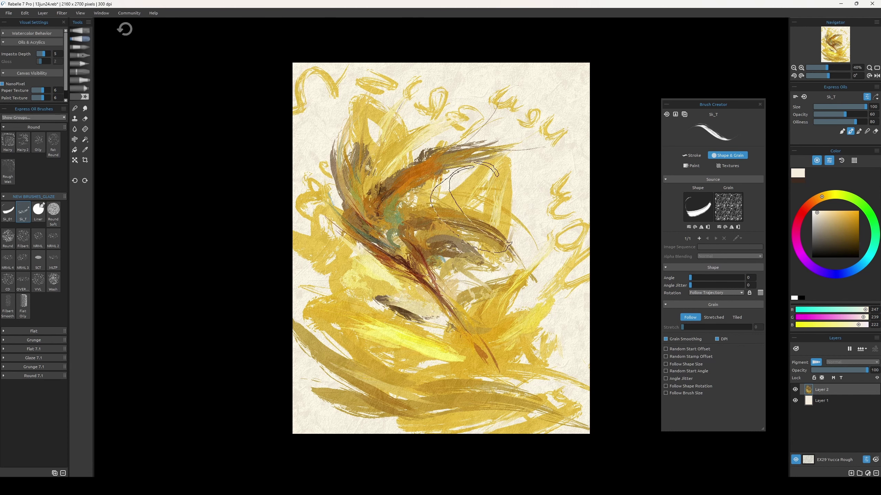
{"action": "key", "text": "ctrl+z"}
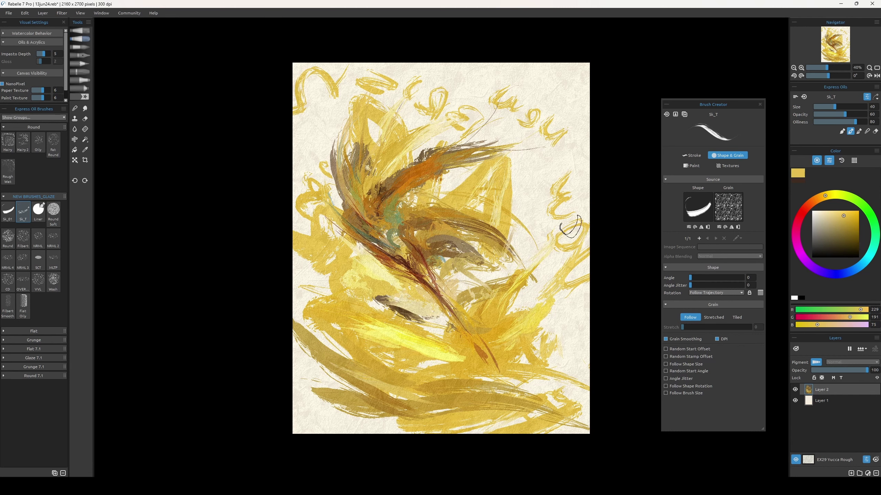
{"action": "key", "text": "ctrl+z"}
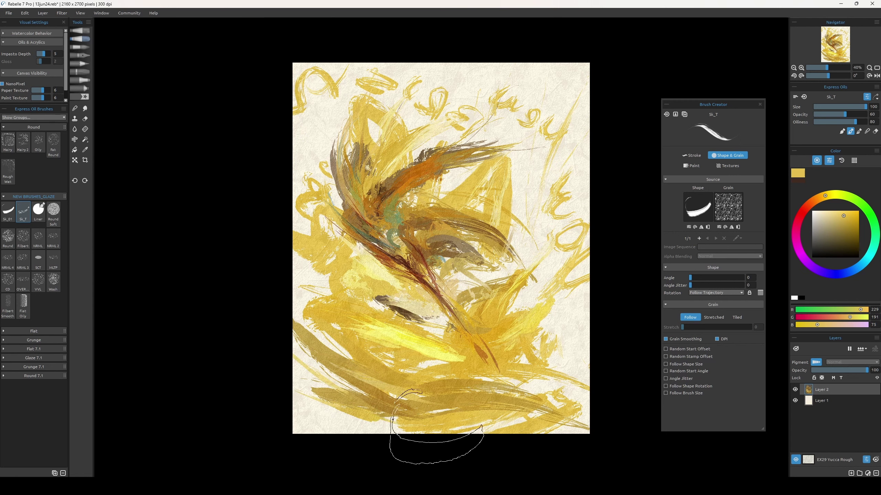
{"action": "key", "text": "n"}
{"action": "left_click_drag", "start_coordinate": [511, 65], "coordinate": [295, 104]}
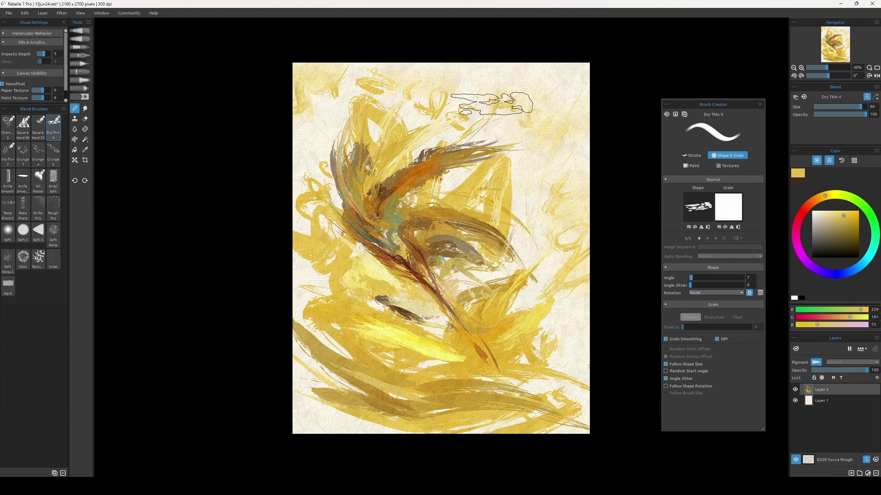
- Blur the upper-right yellow loops into haze and paint orange strokes along the left edge
{"action": "left_click_drag", "start_coordinate": [492, 104], "coordinate": [291, 104]}
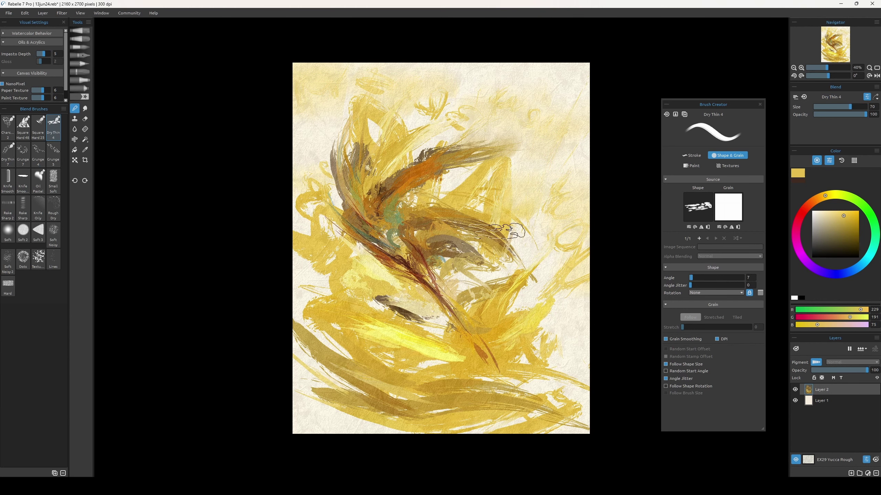
{"action": "key", "text": "b"}
{"action": "left_click", "coordinate": [428, 172], "text": "alt"}
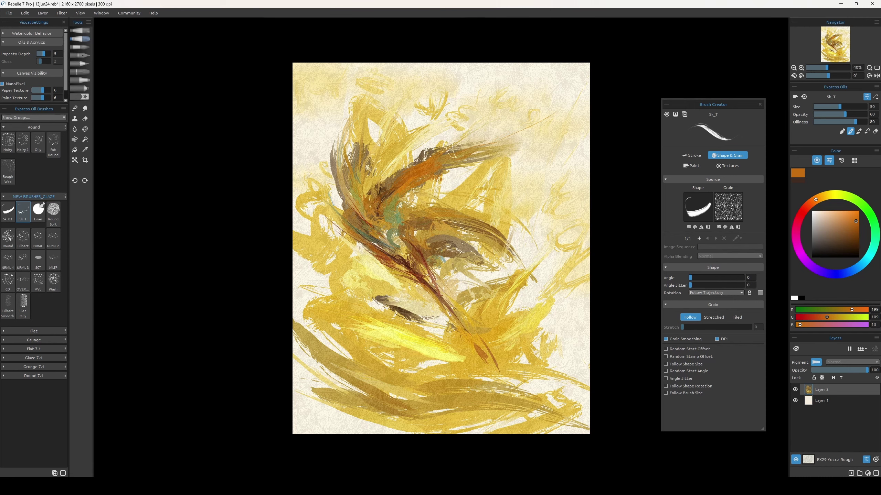
{"action": "mouse_move", "coordinate": [298, 208]}
{"action": "left_mouse_down"}
{"action": "mouse_move", "coordinate": [340, 258]}
{"action": "mouse_move", "coordinate": [347, 354]}
{"action": "left_mouse_up"}
- Try dark olive and bright yellow strokes, undo them, and flip the canvas back
{"action": "left_click", "coordinate": [456, 366], "text": "alt"}
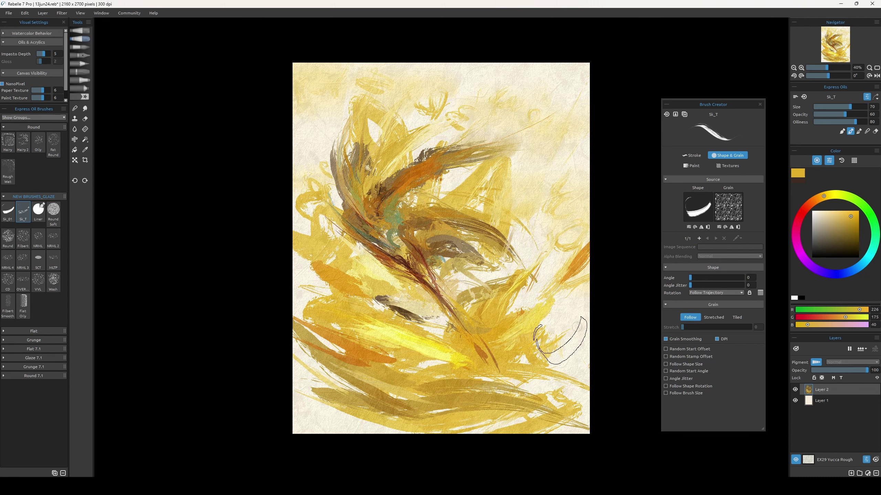
{"action": "left_click", "coordinate": [832, 243]}
{"action": "left_click_drag", "start_coordinate": [562, 322], "coordinate": [504, 361]}
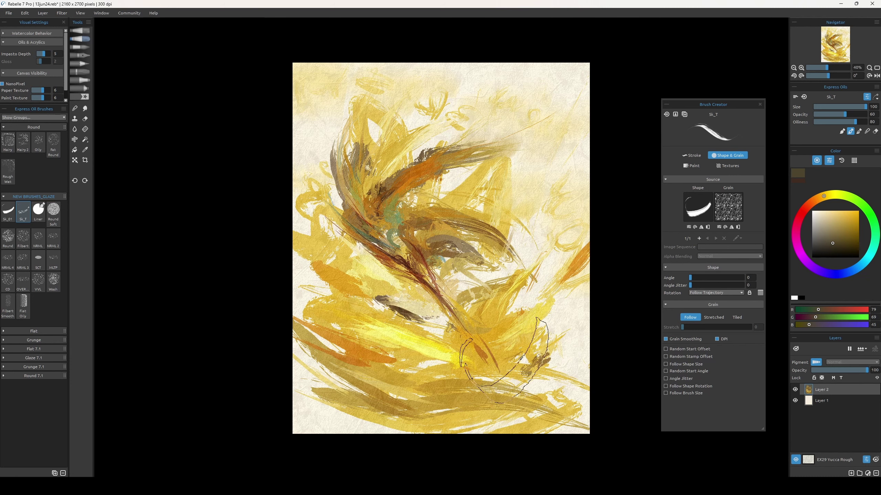
{"action": "key", "text": "ctrl+z"}
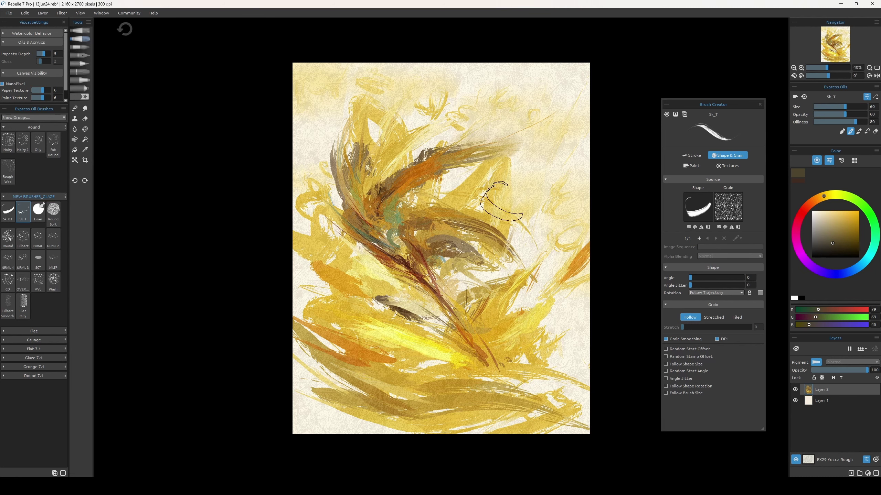
{"action": "key", "text": "h"}
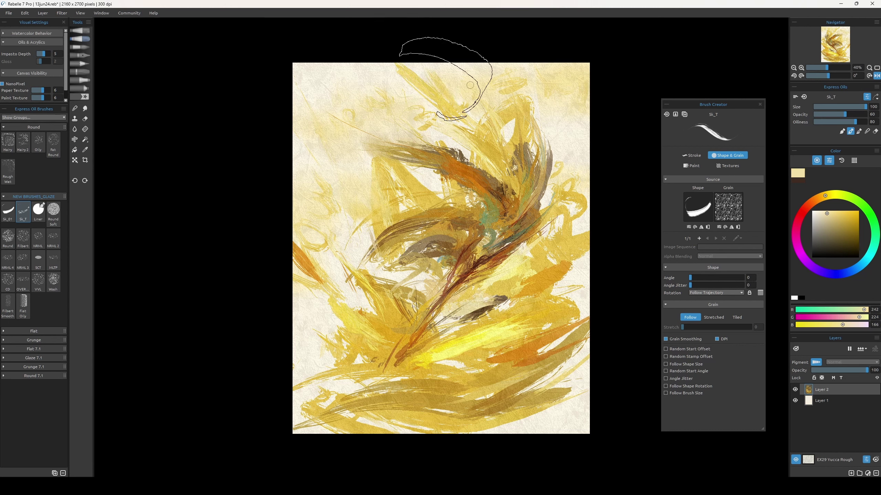
{"action": "left_click_drag", "start_coordinate": [433, 63], "coordinate": [472, 115]}
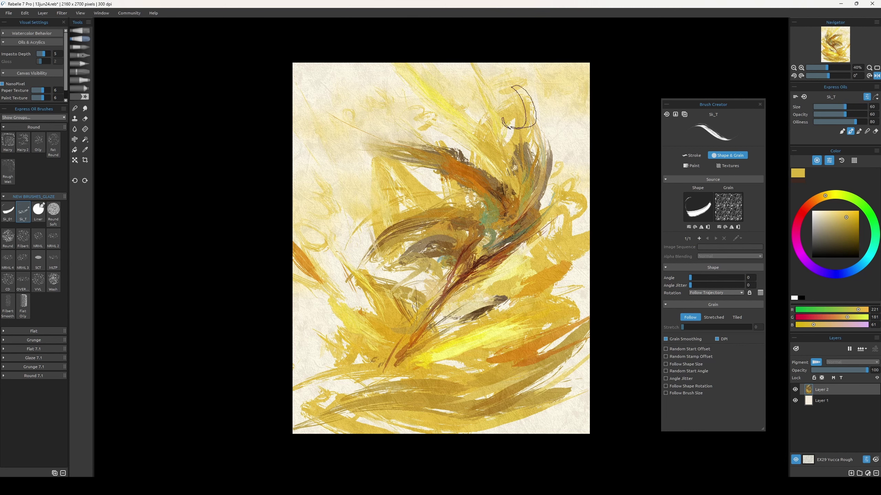
{"action": "key", "text": "ctrl+z"}
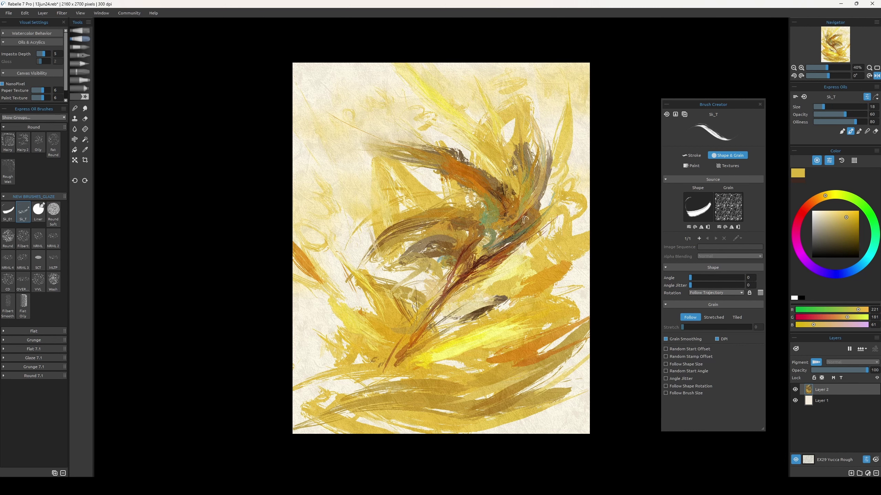
- Sample a red-brown from the painting and merge Layer 2 down into Layer 1
{"action": "left_click", "coordinate": [529, 210], "text": "alt"}
{"action": "left_click", "coordinate": [531, 208], "text": "alt"}
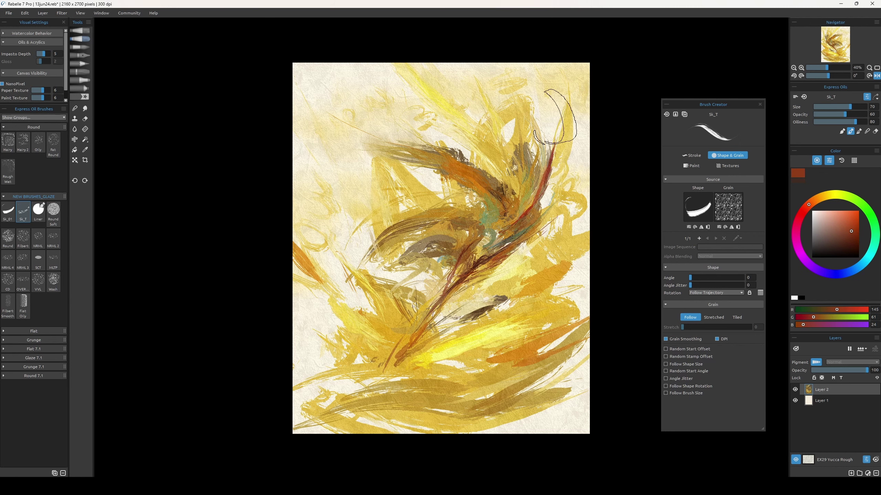
{"action": "key", "text": "ctrl+z"}
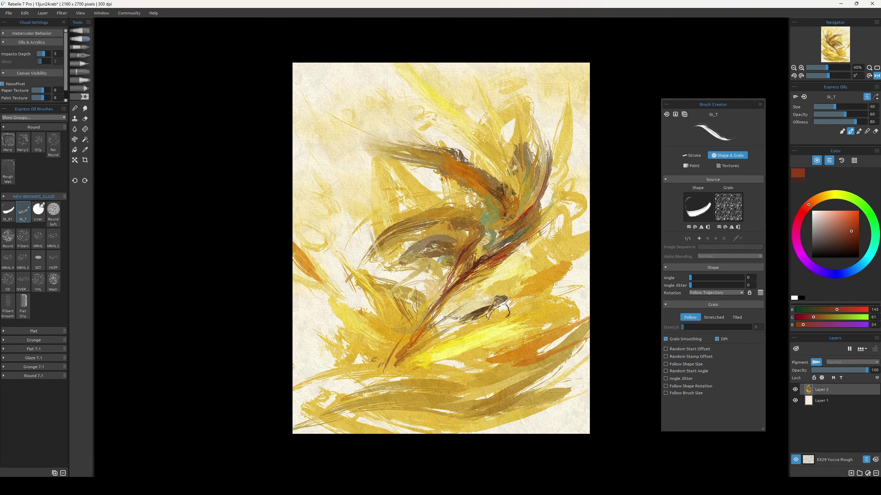
{"action": "left_click", "coordinate": [536, 283], "text": "alt"}
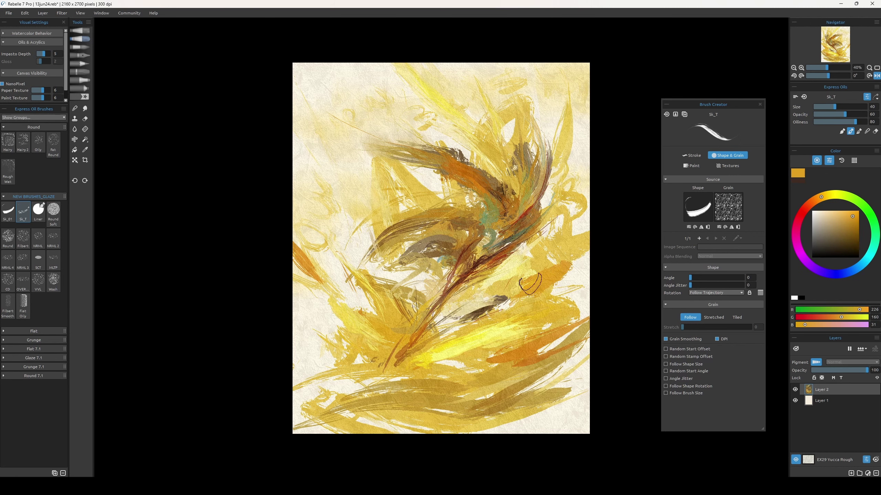
{"action": "left_click", "coordinate": [529, 284], "text": "alt"}
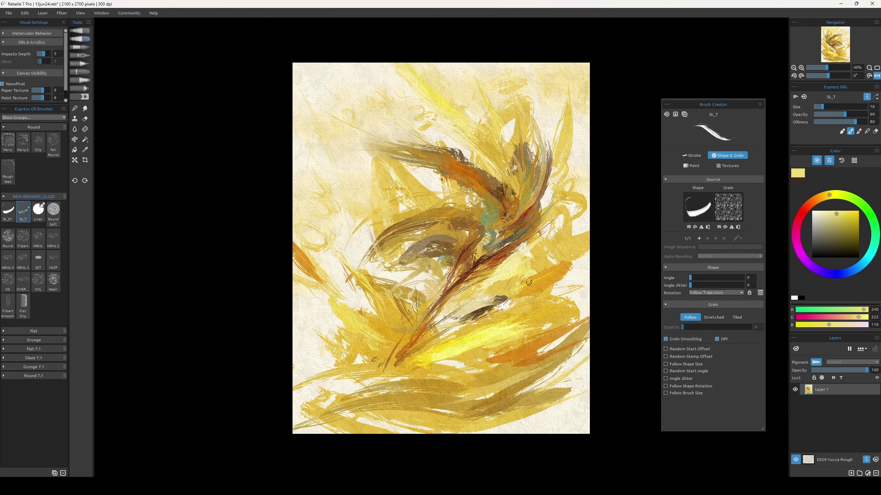
- Load a pale ochre at brush size 100 on a new Layer 2 above Layer 1
{"action": "left_click", "coordinate": [489, 335], "text": "alt"}
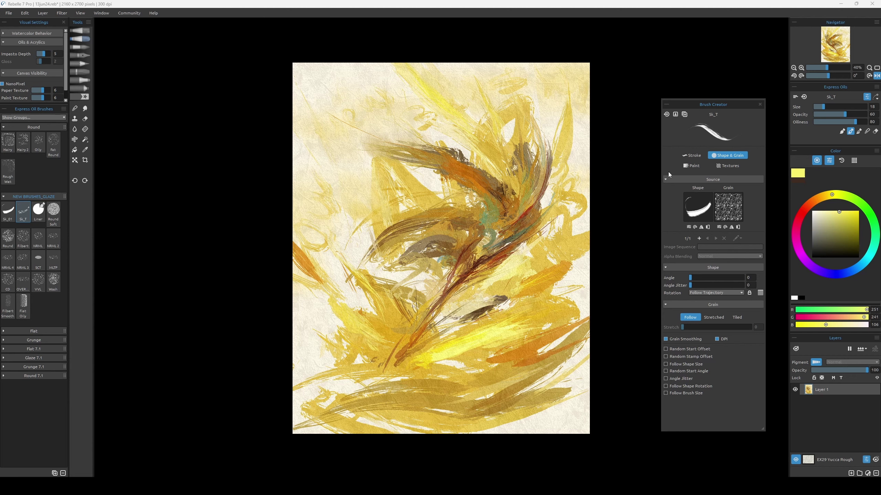
{"action": "key", "text": "bracketright"}
{"action": "left_click", "coordinate": [394, 375], "text": "alt"}
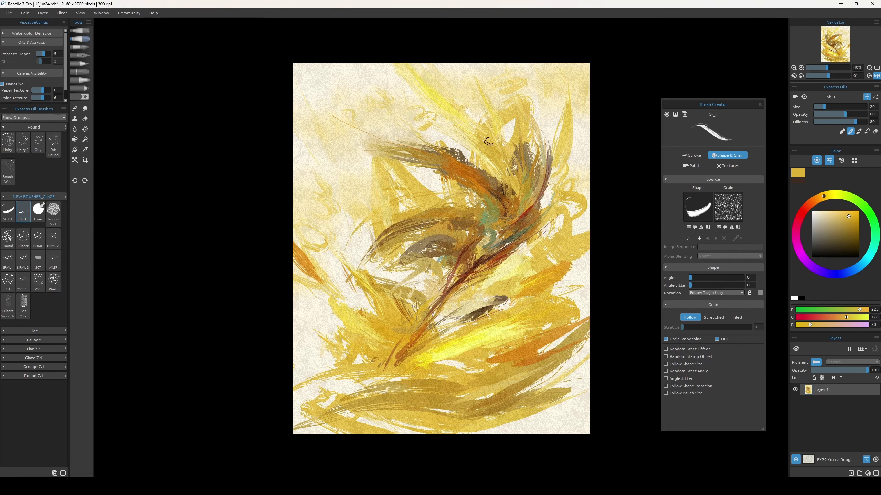
{"action": "key", "text": "bracketright"}
{"action": "key", "text": "bracketright"}
{"action": "key", "text": "bracketright"}
{"action": "key", "text": "ctrl+shift+n"}
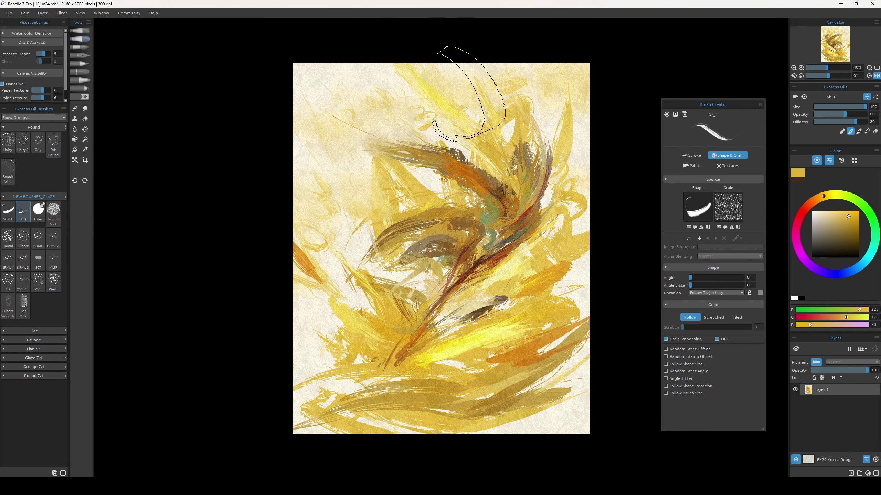
{"action": "left_click_drag", "start_coordinate": [835, 224], "coordinate": [837, 216]}
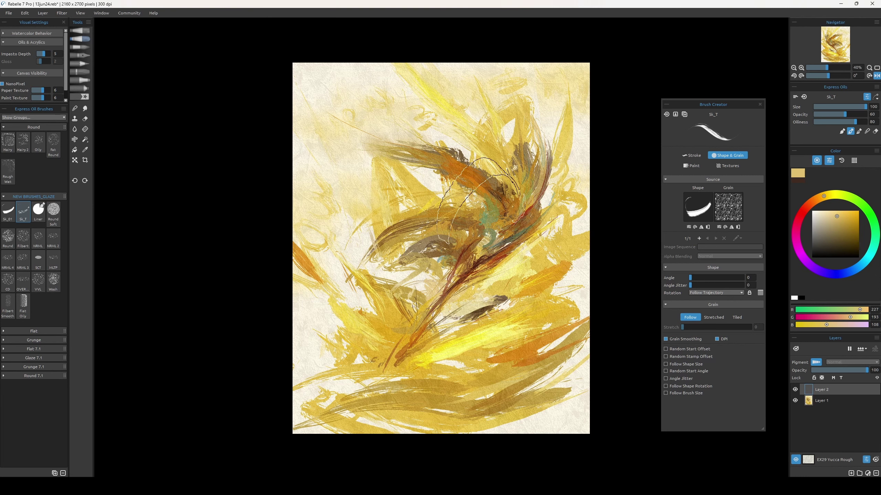
- Paint light blue strokes at the top-left and along the top edge
{"action": "left_click", "coordinate": [854, 270]}
{"action": "left_click", "coordinate": [830, 214]}
{"action": "mouse_move", "coordinate": [343, 153]}
{"action": "left_mouse_down"}
{"action": "mouse_move", "coordinate": [321, 104]}
{"action": "mouse_move", "coordinate": [378, 73]}
{"action": "left_mouse_up"}
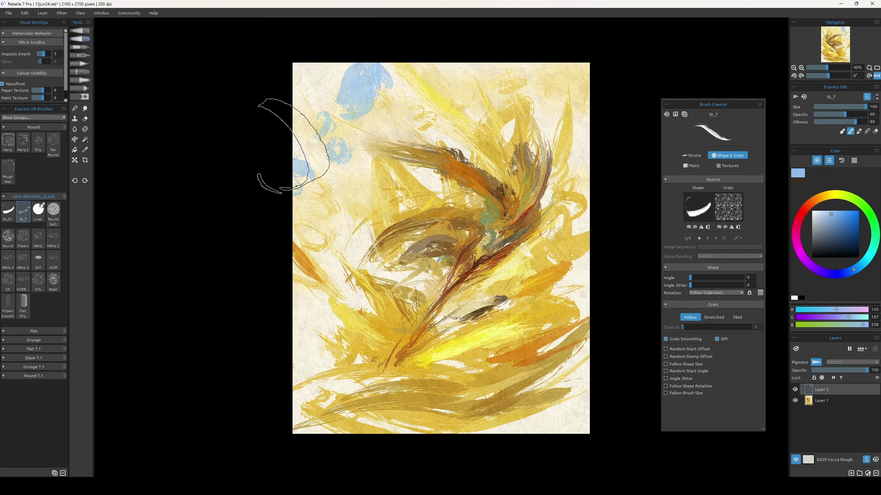
{"action": "left_click_drag", "start_coordinate": [278, 145], "coordinate": [561, 59]}
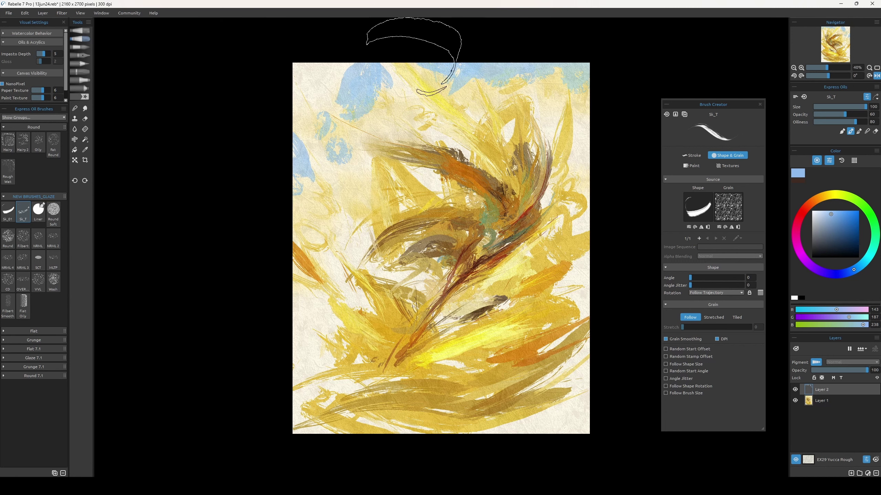
- Add a darker blue stroke across the top right, blend it, and shrink the brush
{"action": "key", "text": "e"}
{"action": "key", "text": "e"}
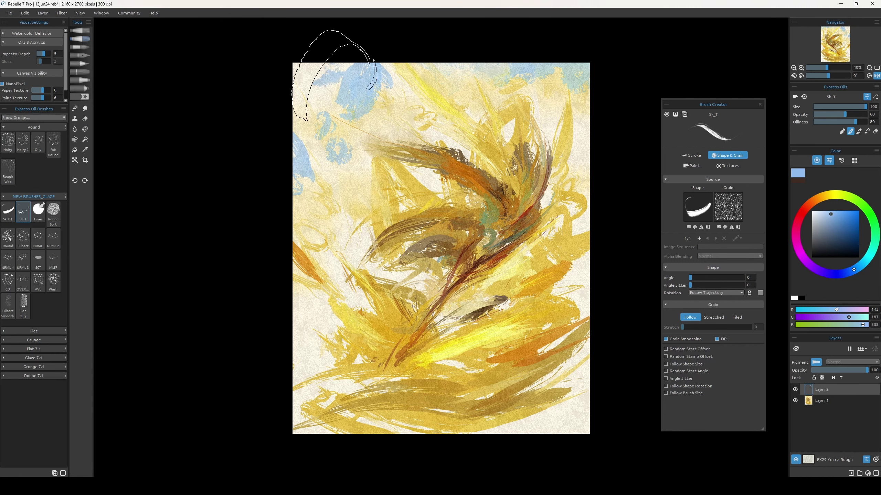
{"action": "key", "text": "e"}
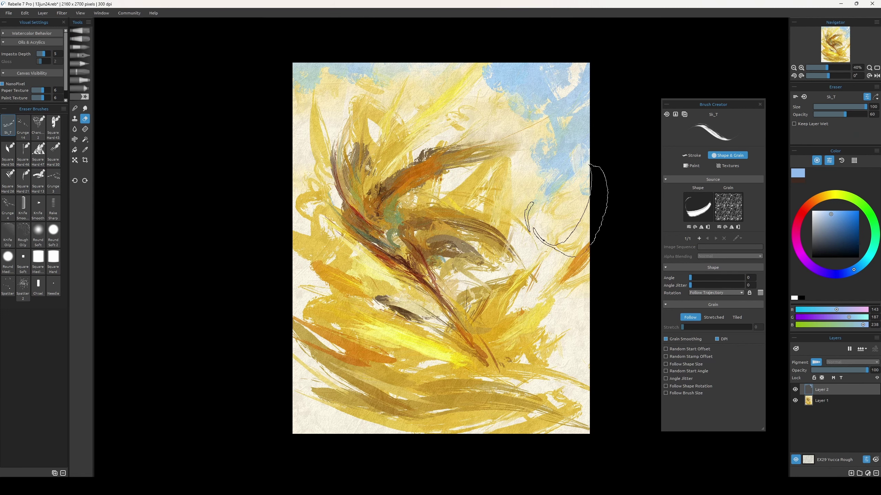
{"action": "key", "text": "e"}
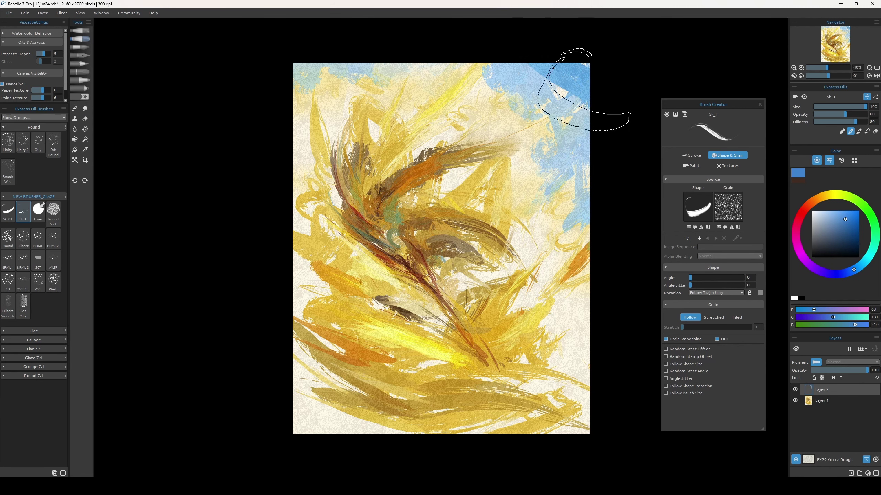
{"action": "left_click_drag", "start_coordinate": [543, 75], "coordinate": [602, 171]}
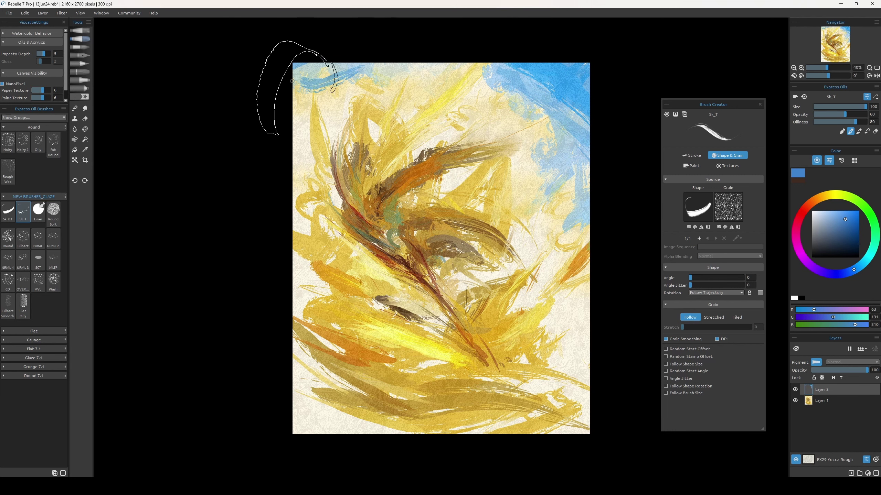
{"action": "key", "text": "n"}
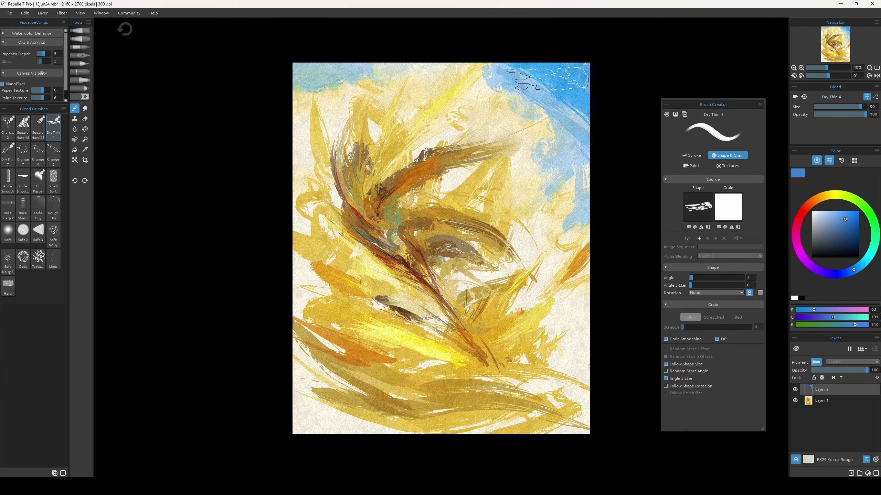
{"action": "key", "text": "b"}
{"action": "key", "text": "bracketleft"}
{"action": "key", "text": "bracketleft"}
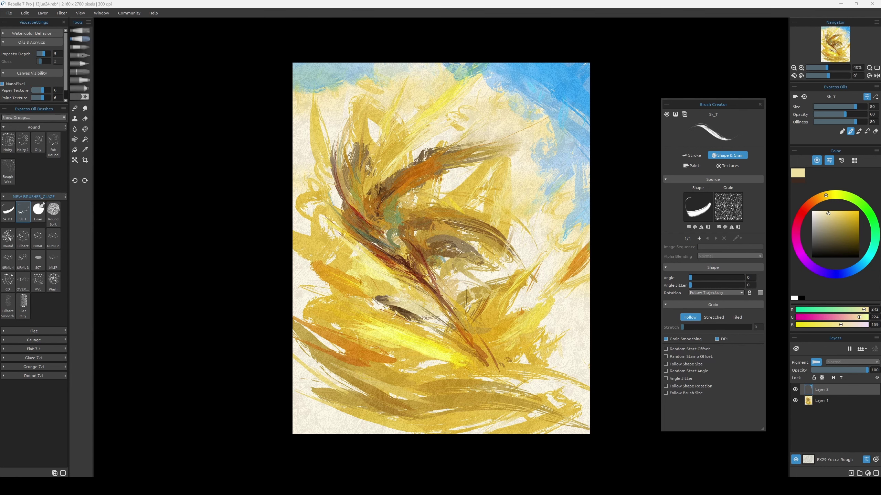
- Sample dark brown, paint a stroke at the lower-left corner, then undo it
{"action": "left_click", "coordinate": [425, 288], "text": "alt"}
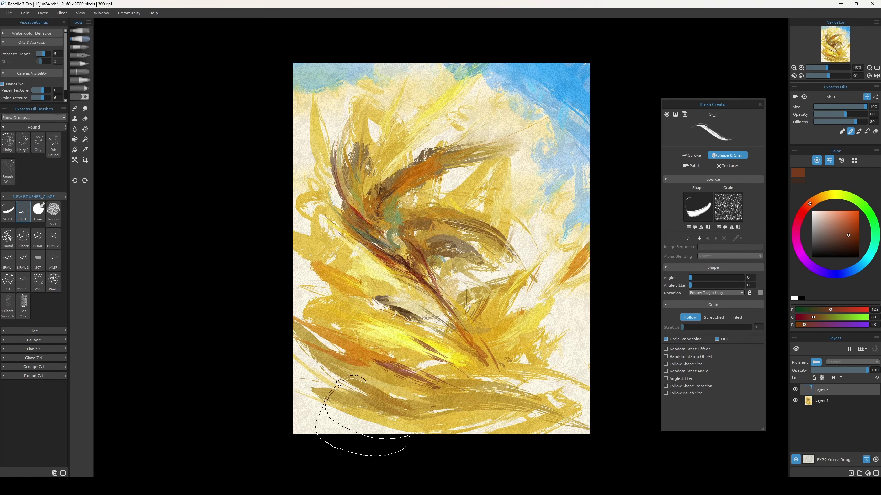
{"action": "left_click_drag", "start_coordinate": [300, 399], "coordinate": [362, 430]}
{"action": "left_click", "coordinate": [820, 198]}
{"action": "key", "text": "ctrl+z"}
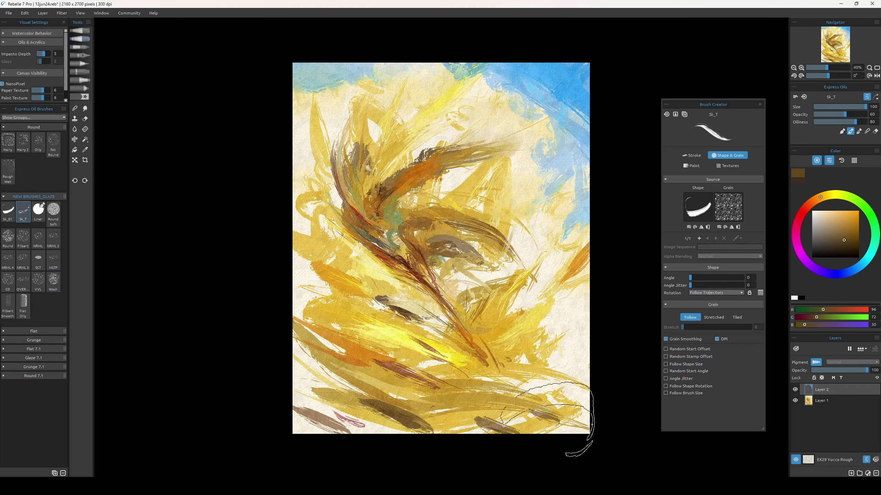
- Load a brightened golden yellow, enlarge the brush, and pick a pale cream-yellow
{"action": "left_click", "coordinate": [555, 420], "text": "alt"}
{"action": "left_click", "coordinate": [416, 184], "text": "alt"}
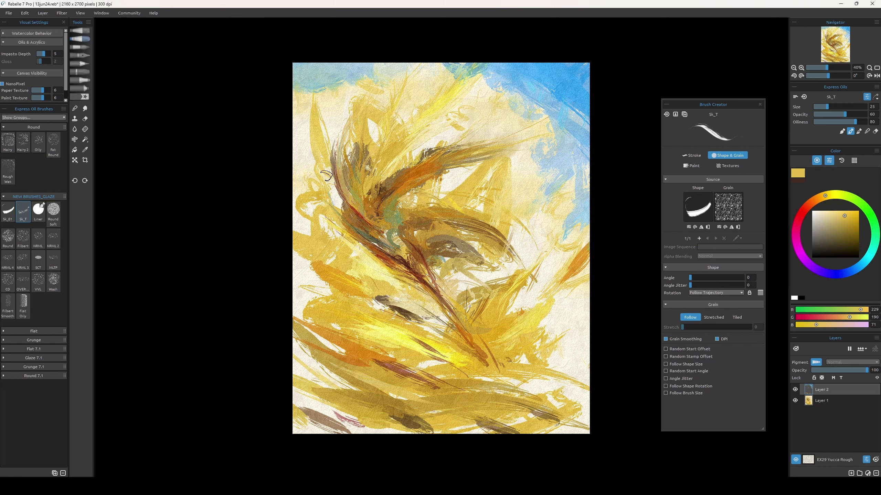
{"action": "key", "text": "bracketright"}
{"action": "key", "text": "bracketright"}
{"action": "key", "text": "bracketright"}
{"action": "left_click", "coordinate": [408, 278], "text": "alt"}
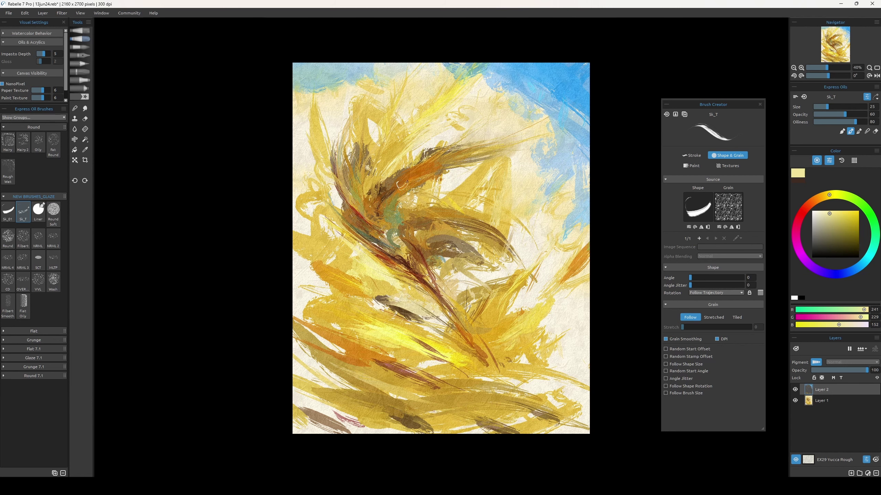
- Enlarge the brush to 35 and sample browns, yellow, orange and cream from the painting
{"action": "left_click_drag", "start_coordinate": [432, 155], "coordinate": [403, 177]}
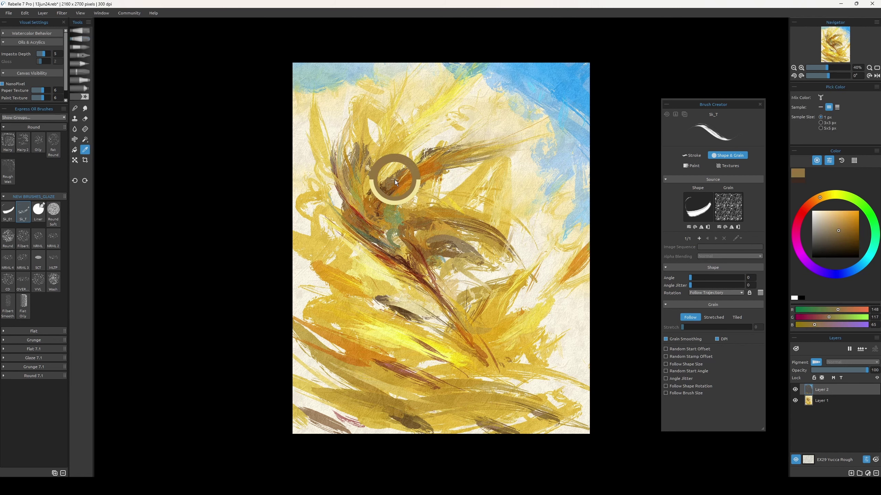
{"action": "left_click", "coordinate": [402, 177], "text": "alt"}
{"action": "key", "text": "ctrl+z"}
{"action": "left_click", "coordinate": [409, 174], "text": "alt"}
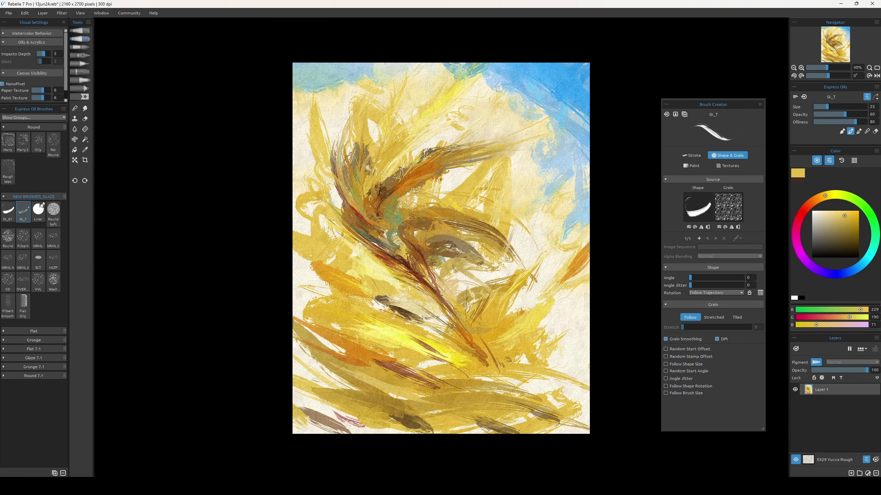
{"action": "left_click", "coordinate": [395, 181], "text": "alt"}
{"action": "left_click", "coordinate": [450, 160], "text": "alt"}
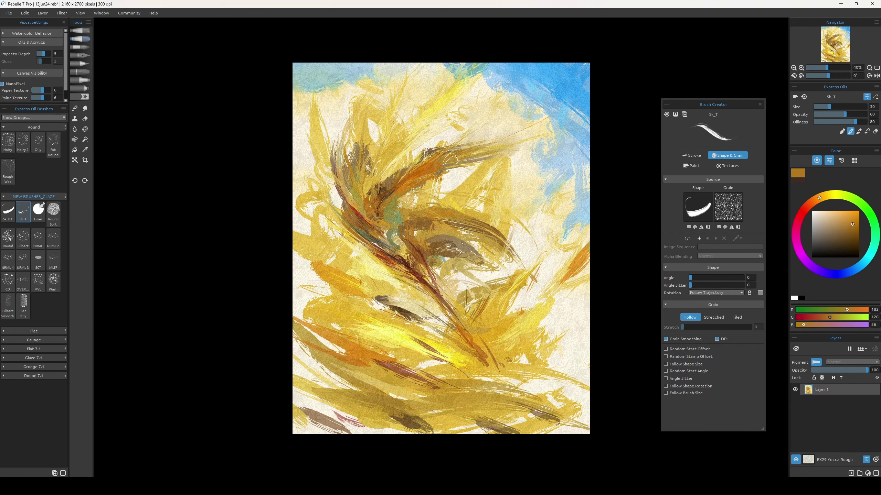
{"action": "left_click", "coordinate": [400, 184], "text": "alt"}
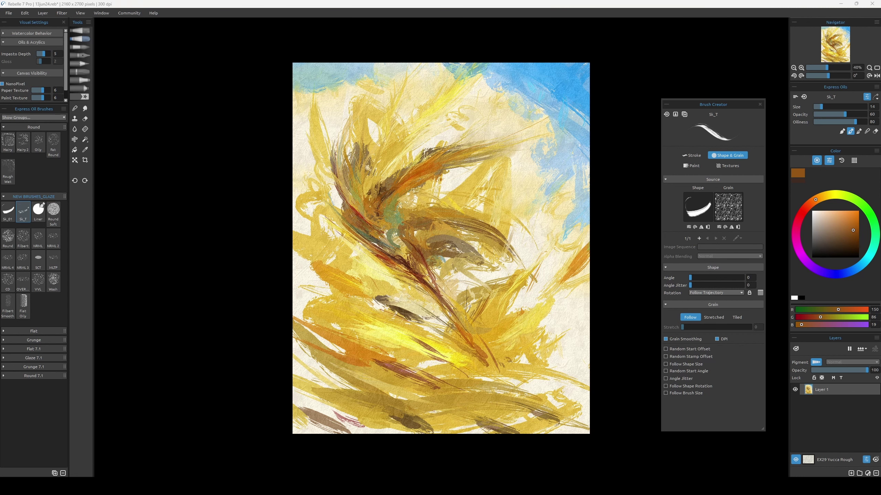
{"action": "left_click", "coordinate": [447, 182], "text": "alt"}
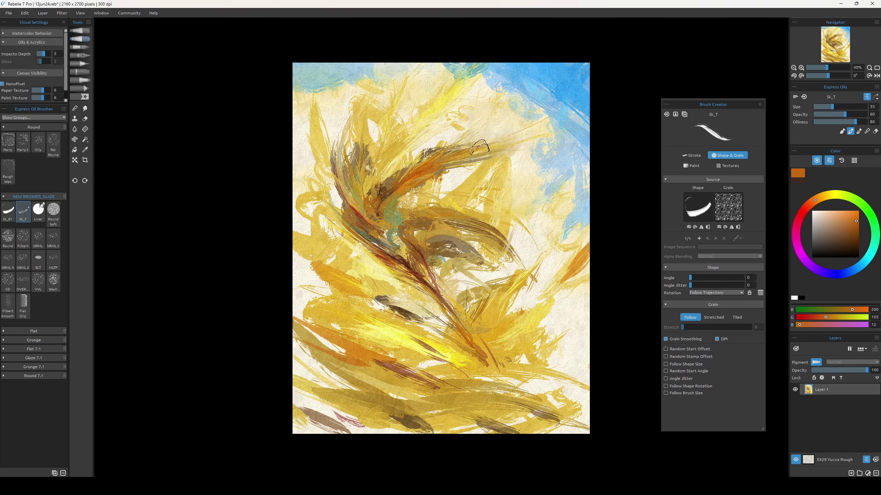
- Try muted green and teal, undo two strokes and shrink the brush slightly
{"action": "left_click", "coordinate": [398, 251], "text": "alt"}
{"action": "left_click", "coordinate": [390, 217], "text": "alt"}
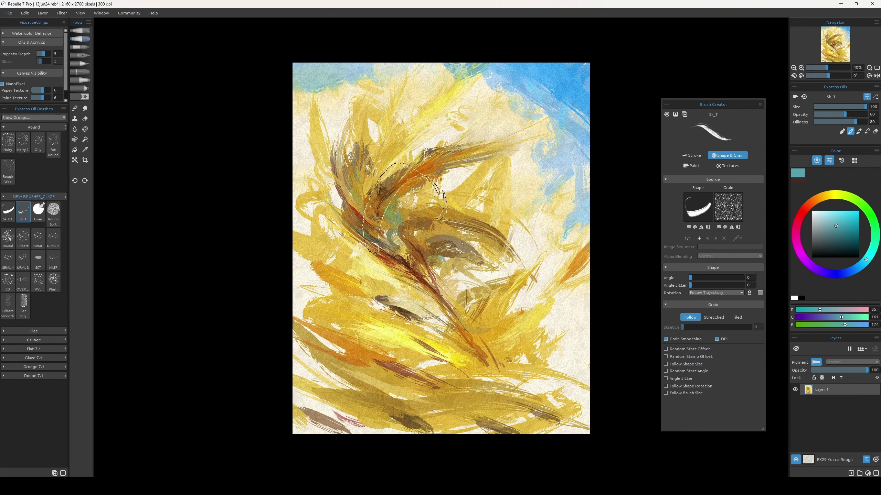
{"action": "key", "text": "ctrl+z"}
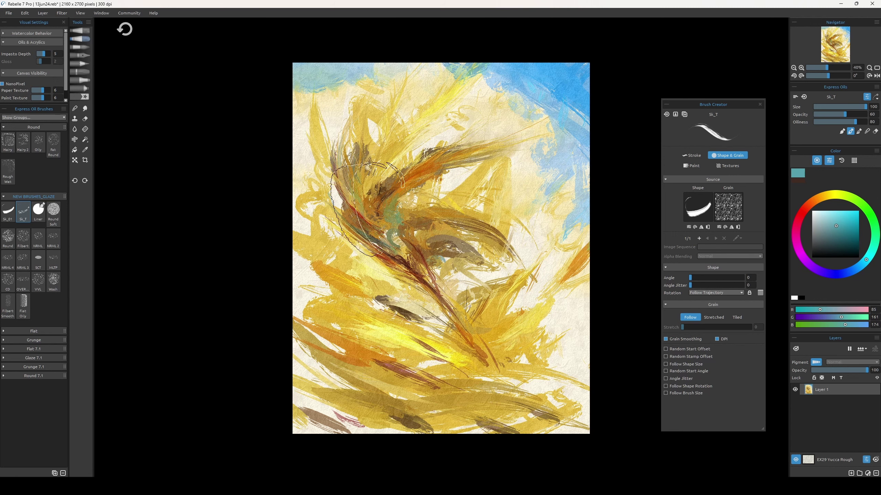
{"action": "key", "text": "ctrl+z"}
{"action": "key", "text": "bracketleft"}
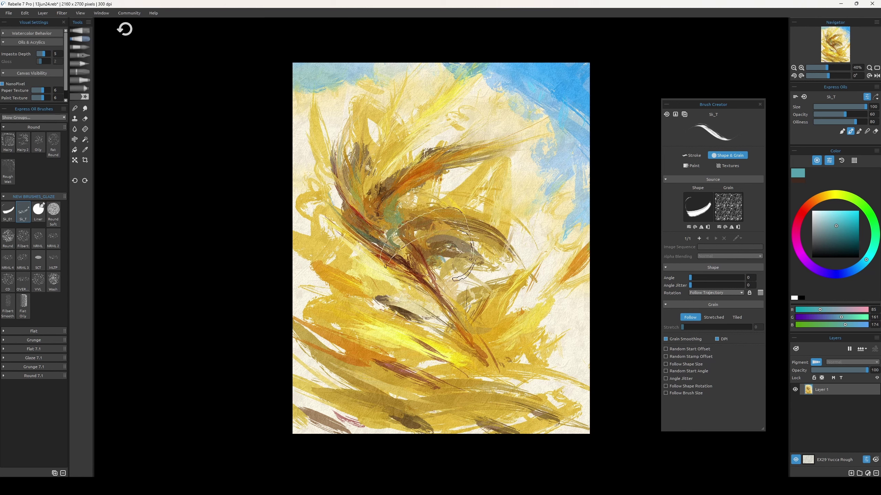
- Switch to ochre warmed toward yellow, redo a stroke and fine-tune the brush size
{"action": "left_click", "coordinate": [461, 263], "text": "alt"}
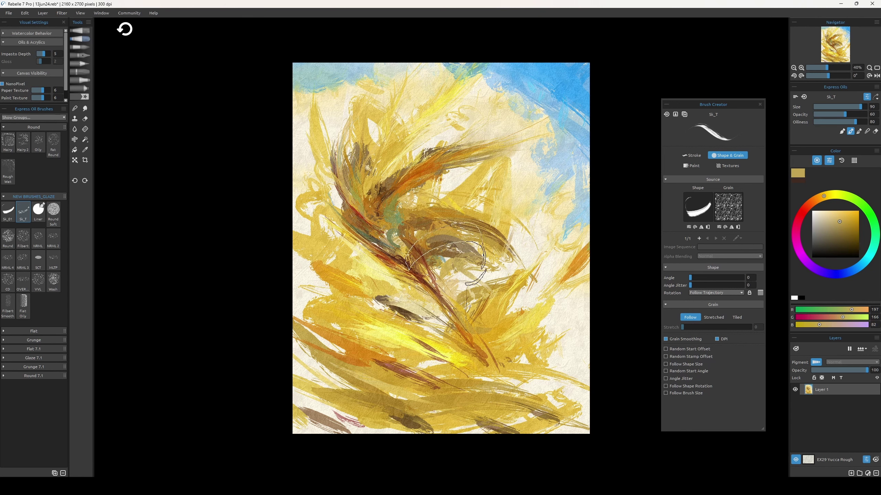
{"action": "key", "text": "ctrl+y"}
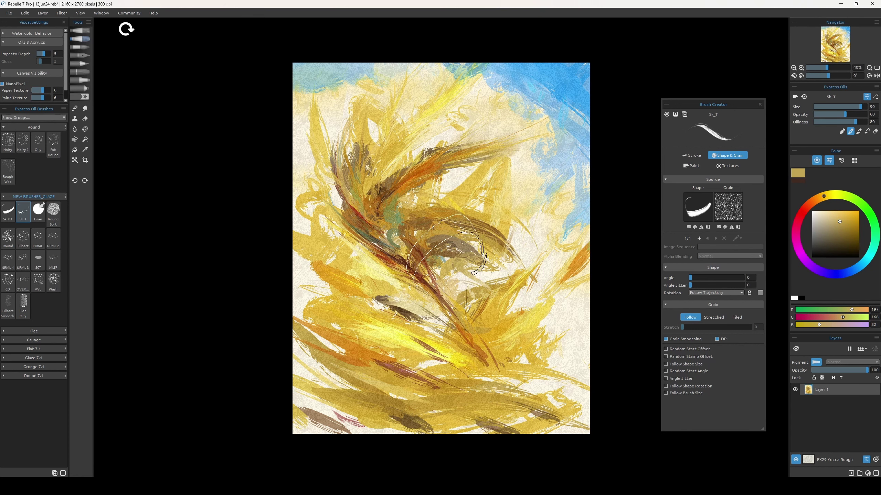
{"action": "key", "text": "bracketleft"}
{"action": "key", "text": "bracketleft"}
{"action": "key", "text": "bracketleft"}
{"action": "left_click", "coordinate": [435, 257], "text": "alt"}
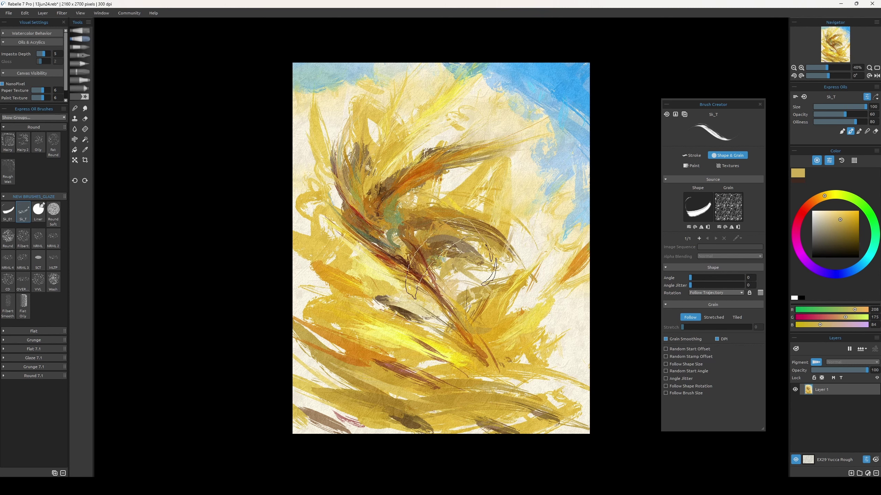
{"action": "left_click", "coordinate": [437, 260], "text": "alt"}
{"action": "key", "text": "bracketright"}
{"action": "key", "text": "bracketright"}
{"action": "key", "text": "bracketright"}
- Sample deep orange, warmer orange and golden yellow from the feathers with a smaller brush
{"action": "key", "text": "bracketleft"}
{"action": "key", "text": "bracketleft"}
{"action": "key", "text": "bracketleft"}
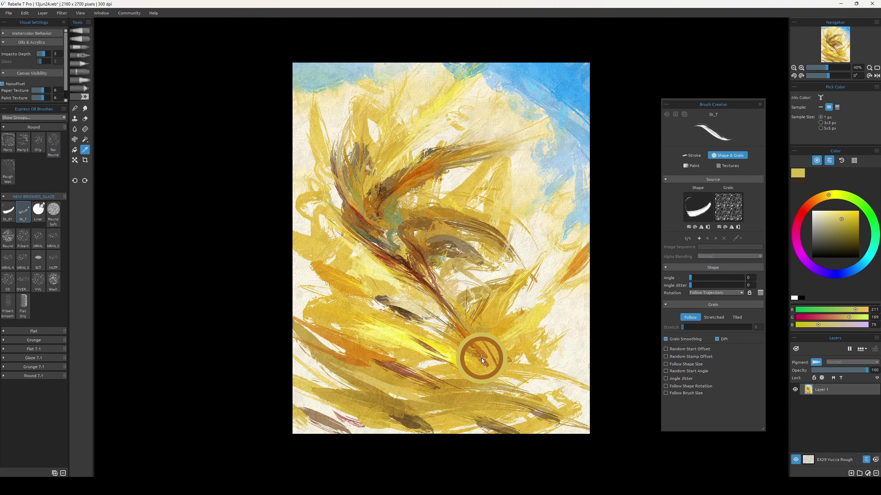
{"action": "left_click", "coordinate": [478, 358], "text": "alt"}
{"action": "key", "text": "bracketleft"}
{"action": "key", "text": "bracketleft"}
{"action": "key", "text": "bracketleft"}
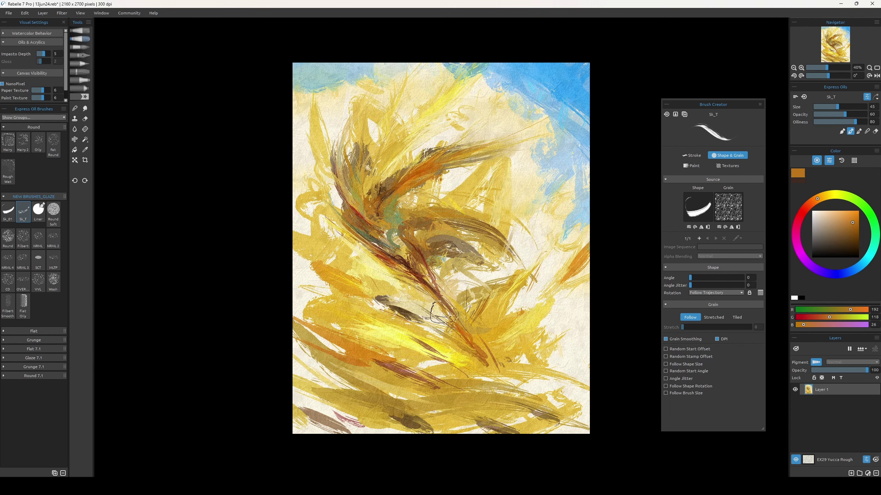
{"action": "left_click", "coordinate": [459, 334], "text": "alt"}
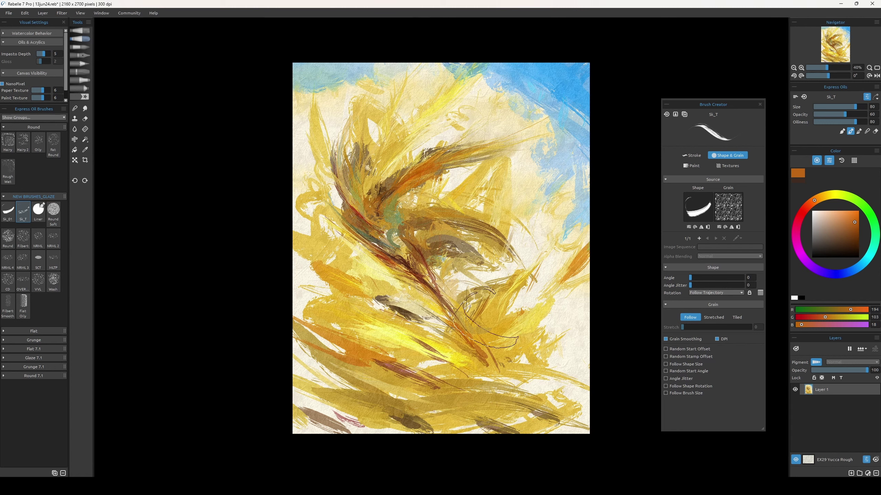
{"action": "left_click", "coordinate": [480, 348], "text": "alt"}
{"action": "left_click", "coordinate": [489, 366], "text": "alt"}
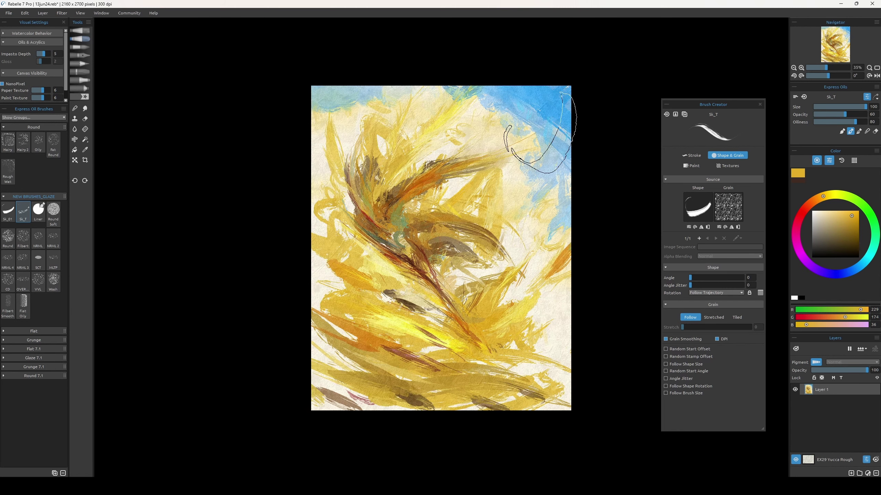
- Duplicate Layer 1 into Layer 1 copy (1) and set a larger brush size
{"action": "key", "text": "bracketright"}
{"action": "key", "text": "bracketright"}
{"action": "key", "text": "bracketright"}
{"action": "key", "text": "ctrl+j"}
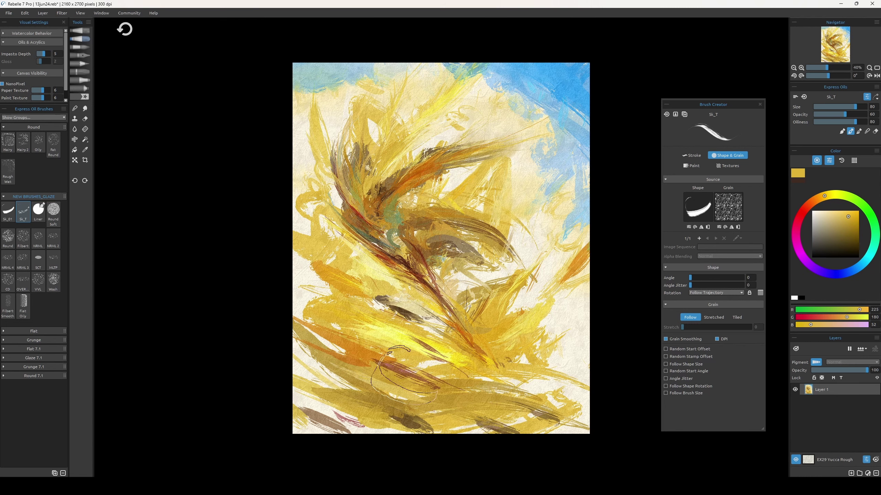
{"action": "left_click", "coordinate": [404, 379], "text": "alt"}
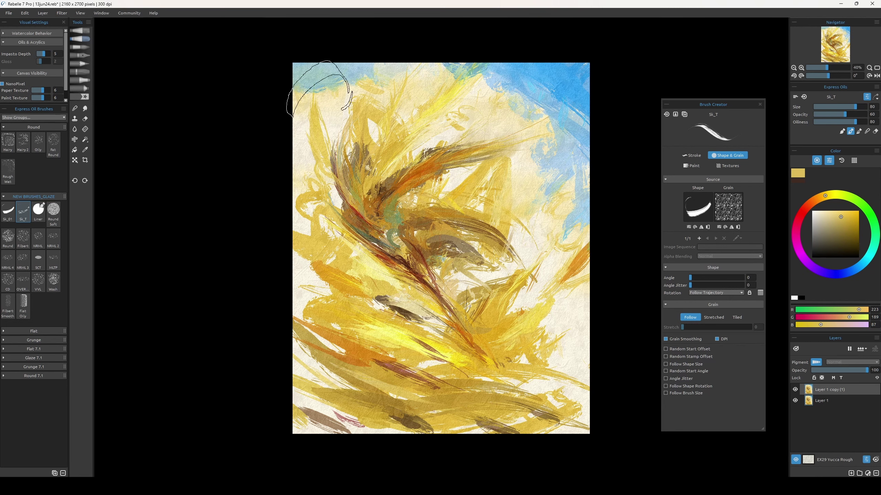
- Apply a radius 8 Gaussian Blur to the duplicate layer
{"action": "left_click", "coordinate": [62, 13]}
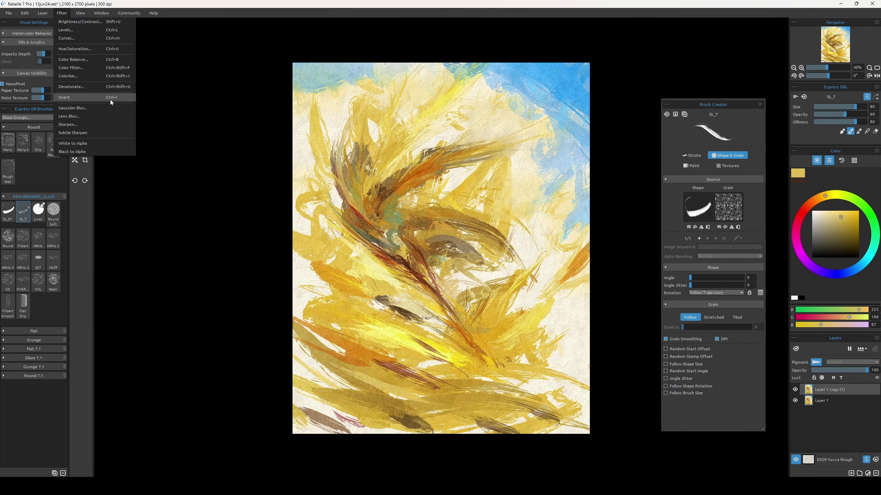
{"action": "left_click", "coordinate": [83, 110]}
{"action": "type", "text": "70"}
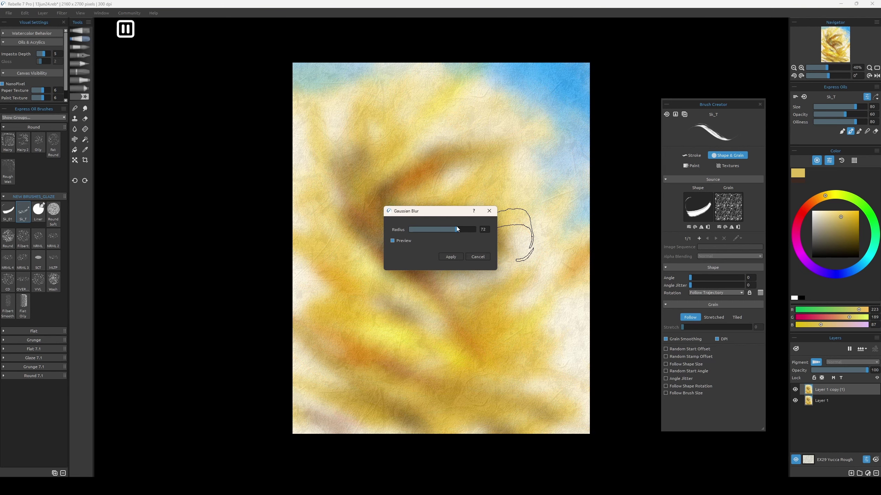
{"action": "left_click_drag", "start_coordinate": [455, 229], "coordinate": [414, 232]}
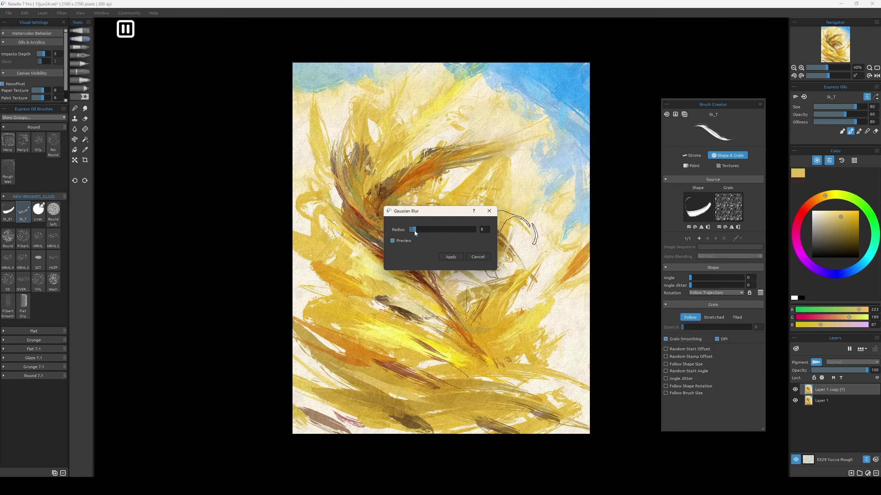
{"action": "left_click", "coordinate": [450, 257]}
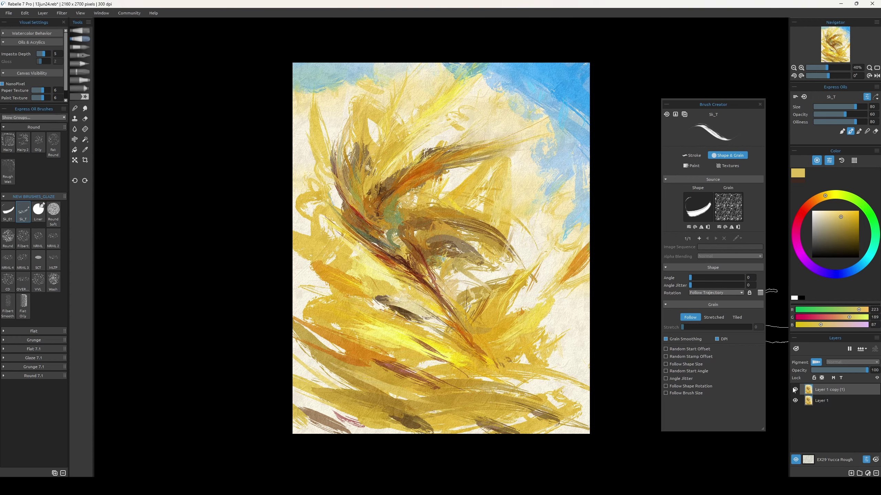
- Inspect the blurred result, then delete the blurred duplicate layer
{"action": "key", "text": "ctrl+plus"}
{"action": "key", "text": "ctrl+minus"}
{"action": "key", "text": "Delete"}
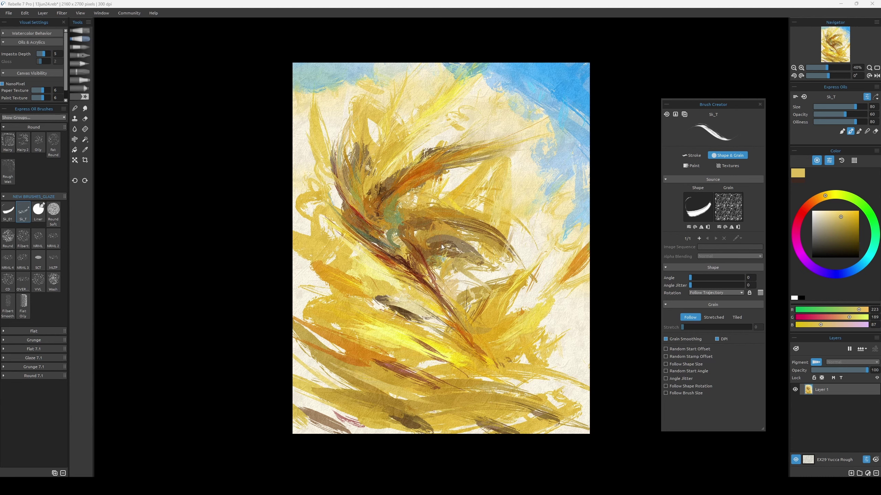
- Sample sky blue, ochre and golden yellow, set brush size to 100, and add Layer 2
{"action": "left_click", "coordinate": [570, 157], "text": "alt"}
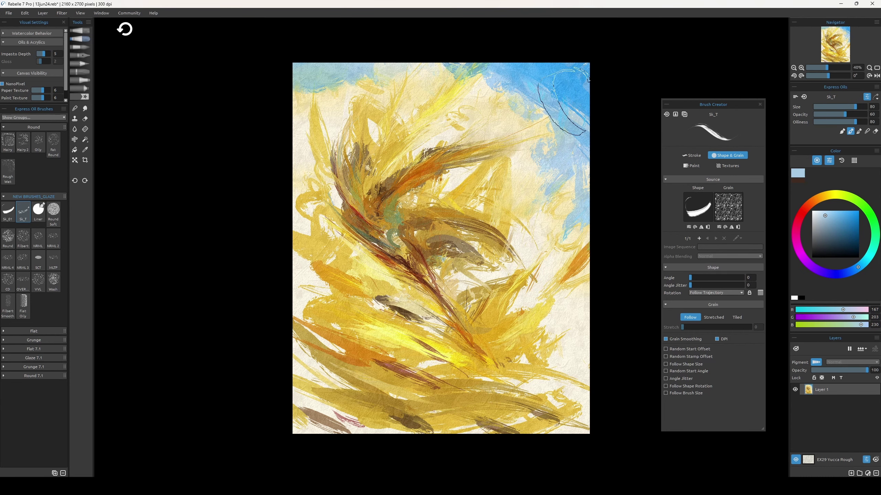
{"action": "left_click", "coordinate": [816, 230]}
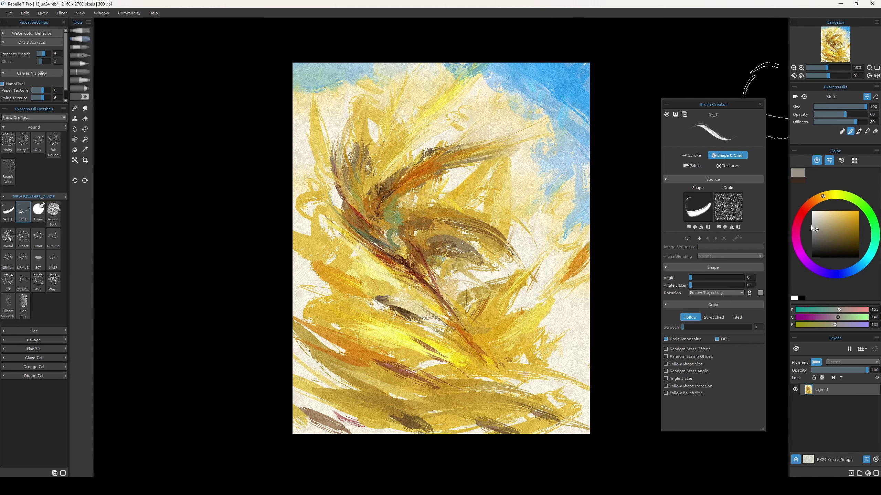
{"action": "key", "text": "["}
{"action": "key", "text": "["}
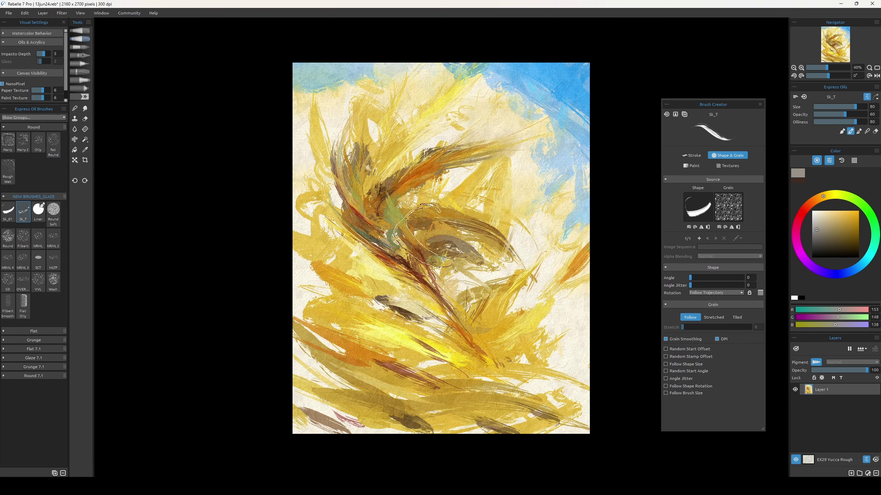
{"action": "left_click", "coordinate": [433, 287], "text": "alt"}
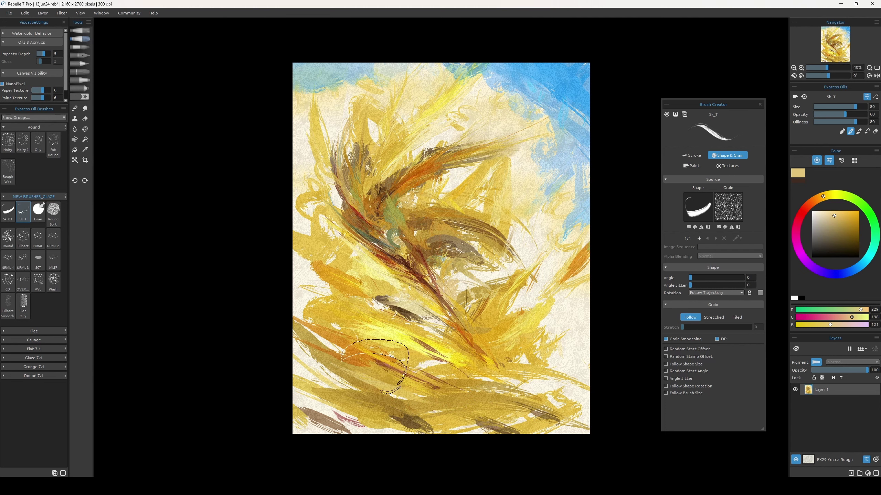
{"action": "key", "text": "bracketright"}
{"action": "key", "text": "bracketright"}
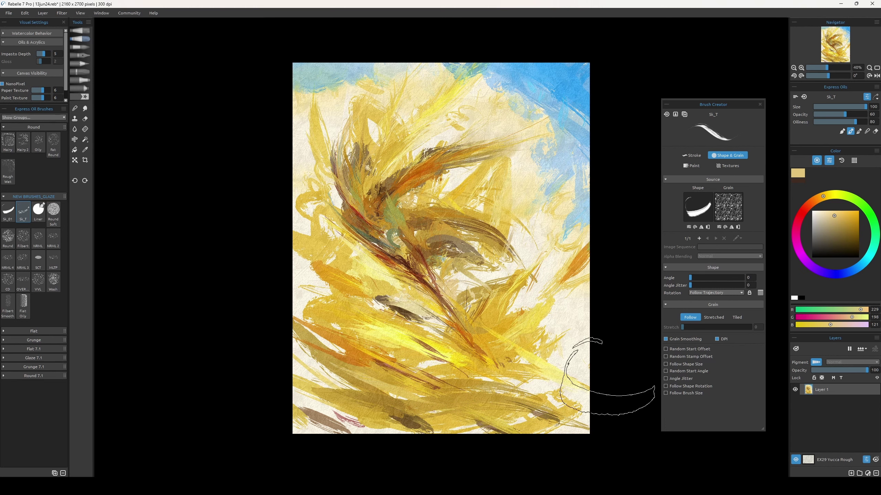
{"action": "left_click", "coordinate": [582, 371], "text": "alt"}
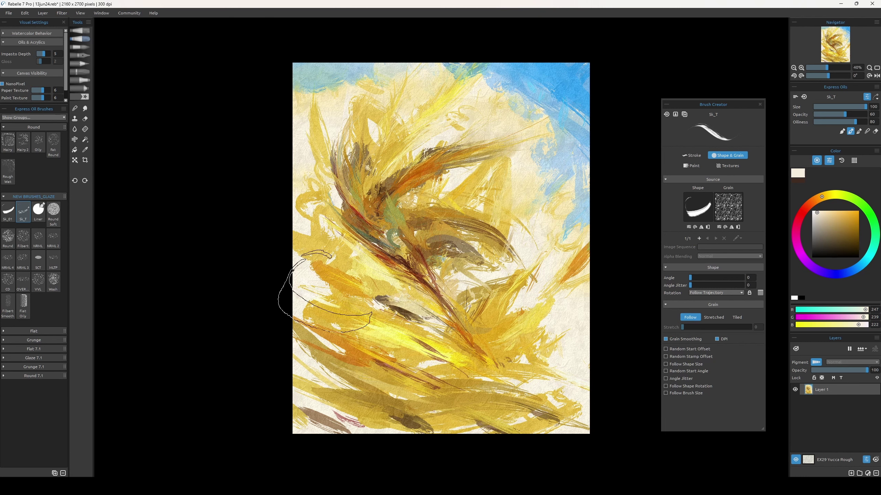
{"action": "left_click", "coordinate": [336, 317], "text": "alt"}
{"action": "left_click", "coordinate": [384, 170], "text": "alt"}
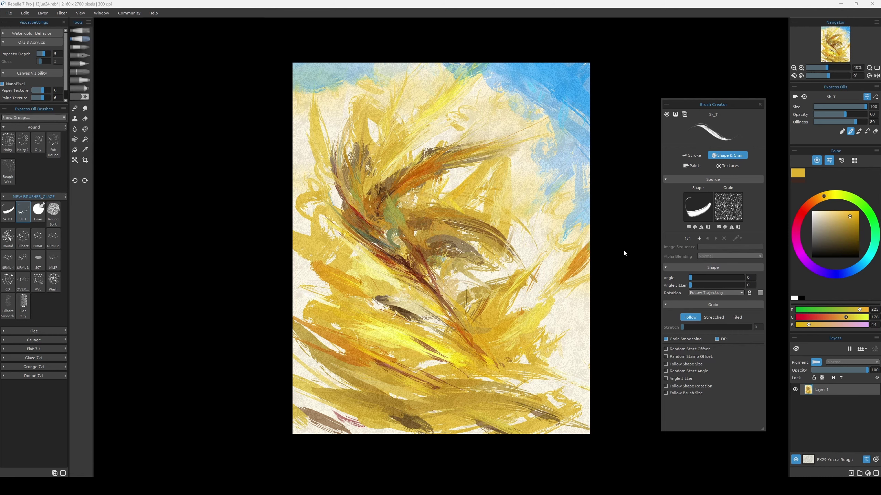
{"action": "key", "text": "ctrl+shift+n"}
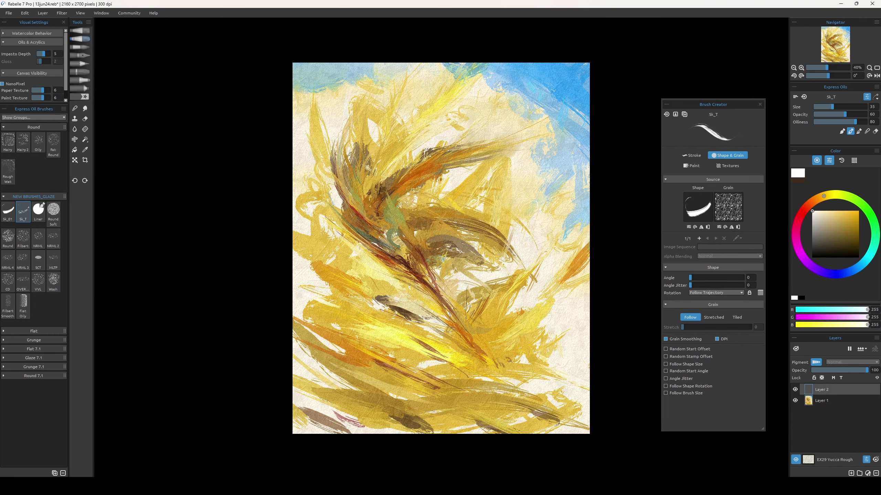
- Paint white highlight strokes on Layer 2, stepping the brush size down to 45
{"action": "key", "text": "]"}
{"action": "key", "text": "["}
{"action": "key", "text": "bracketright"}
{"action": "key", "text": "bracketright"}
{"action": "key", "text": "bracketright"}
{"action": "key", "text": "bracketright"}
{"action": "key", "text": "bracketright"}
{"action": "key", "text": "bracketright"}
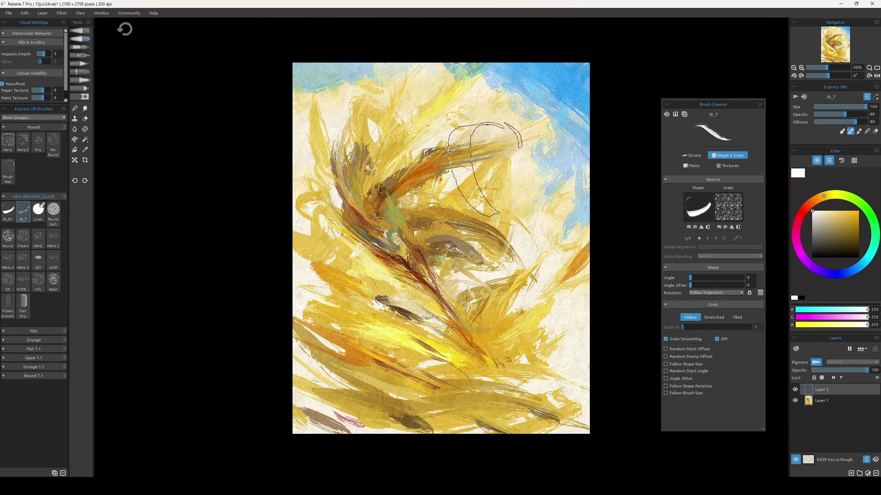
{"action": "key", "text": "bracketleft"}
{"action": "key", "text": "bracketleft"}
{"action": "key", "text": "bracketleft"}
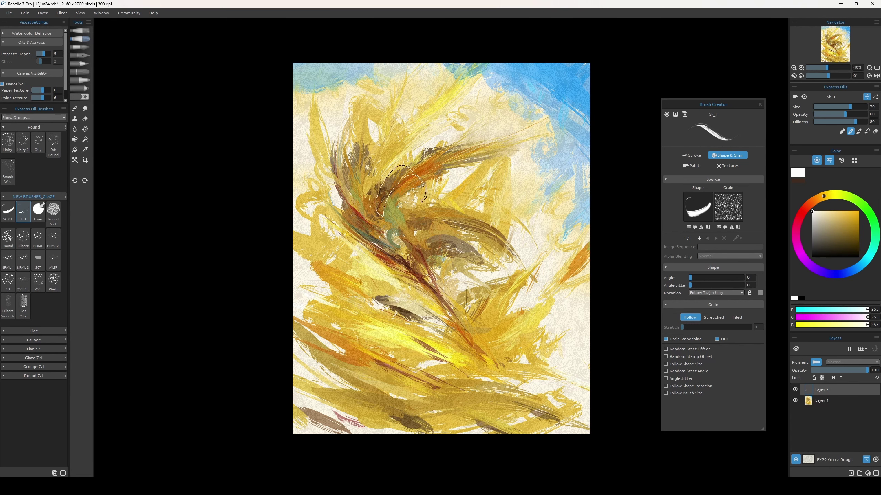
{"action": "key", "text": "bracketleft"}
{"action": "key", "text": "bracketleft"}
{"action": "key", "text": "bracketleft"}
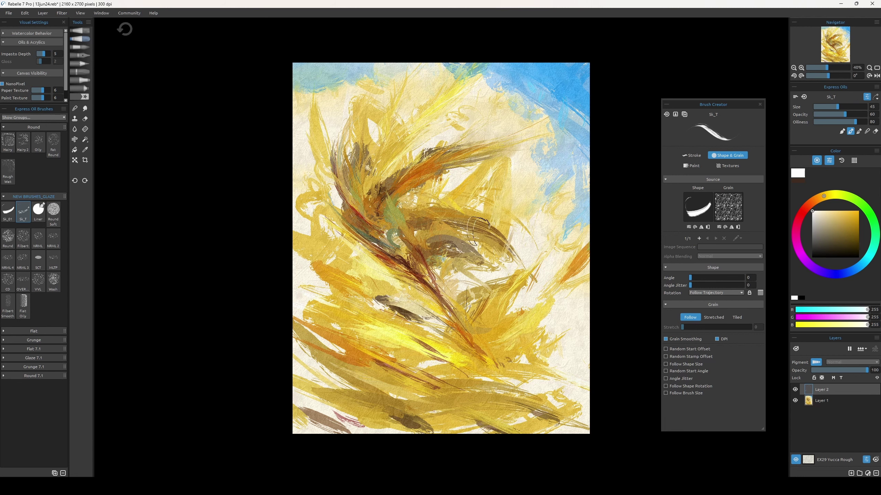
- Add Layer 3 and paint details with sampled brown, red-brown, yellow and darker ochre
{"action": "key", "text": "ctrl+shift+n"}
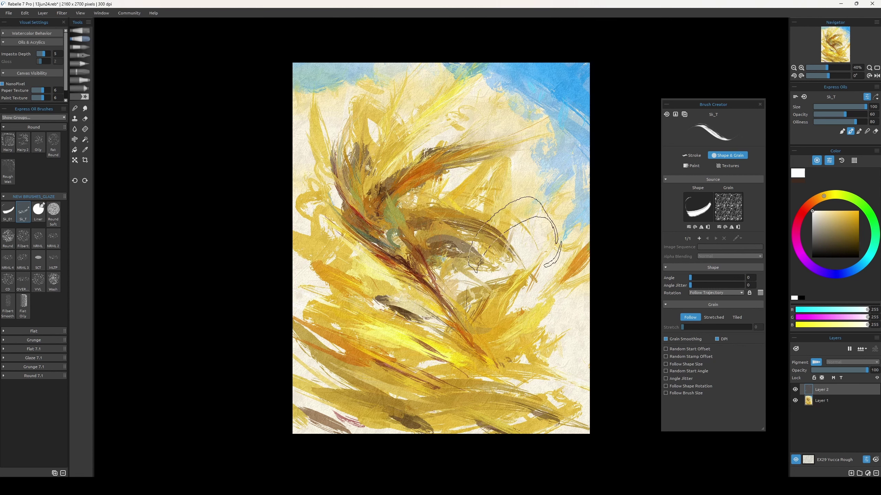
{"action": "key", "text": "i"}
{"action": "left_click", "coordinate": [419, 265]}
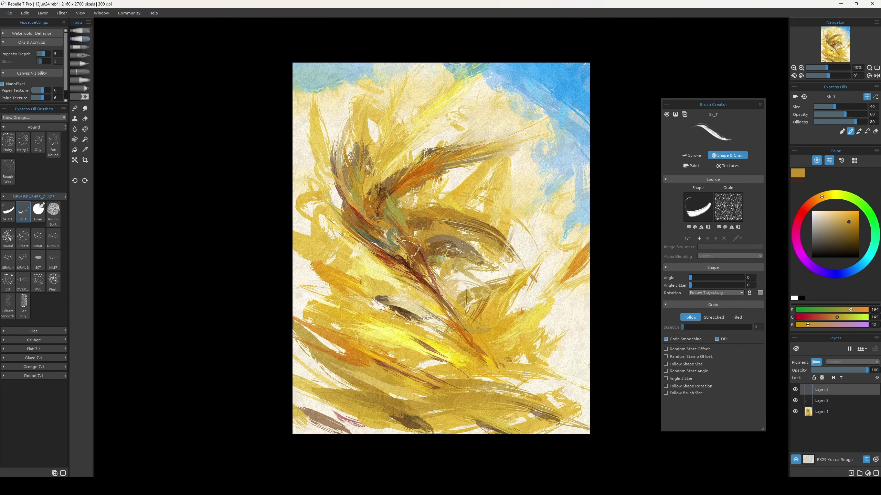
{"action": "left_click", "coordinate": [399, 222], "text": "alt"}
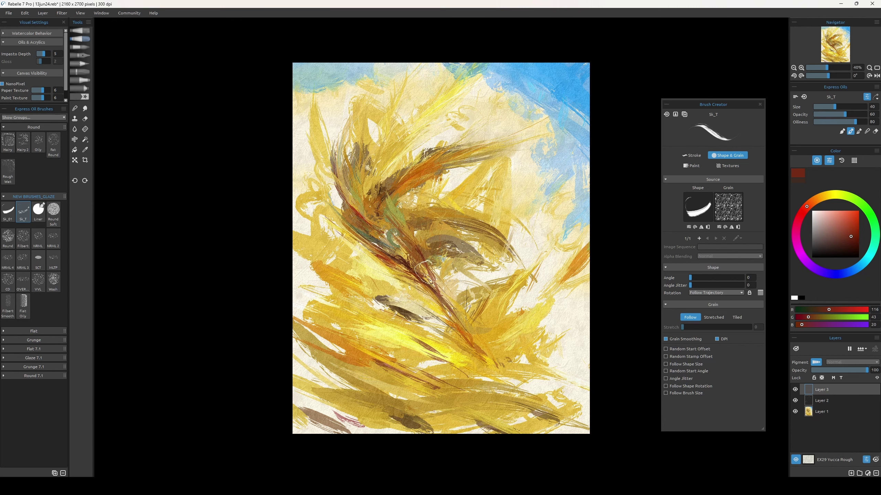
{"action": "left_click", "coordinate": [376, 271], "text": "alt"}
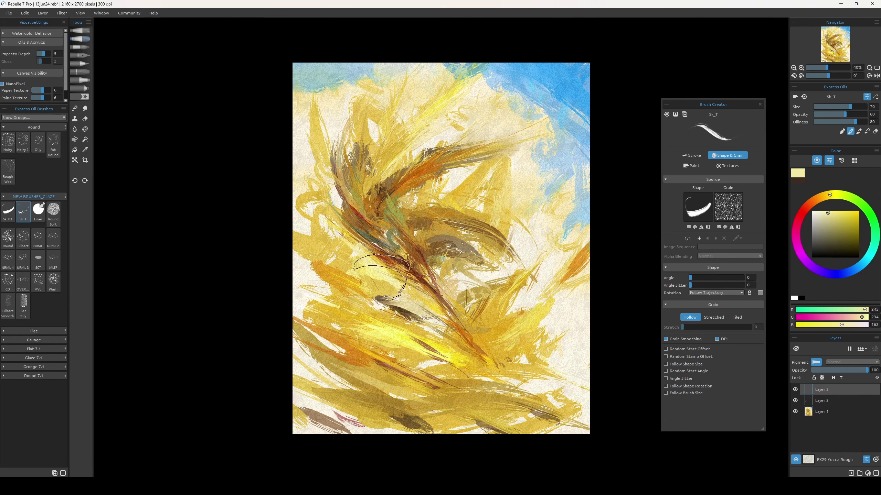
{"action": "key", "text": "bracketright"}
{"action": "key", "text": "bracketright"}
{"action": "key", "text": "bracketright"}
{"action": "left_click", "coordinate": [429, 235], "text": "alt"}
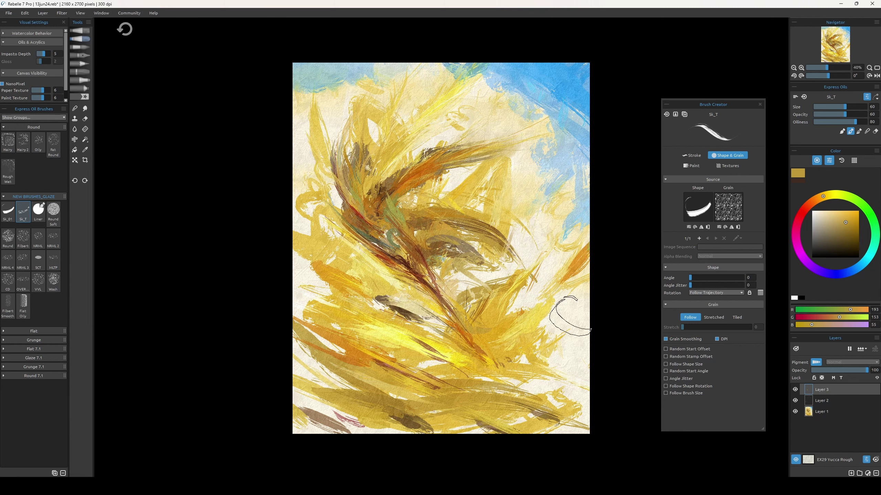
{"action": "key", "text": "bracketright"}
{"action": "key", "text": "bracketright"}
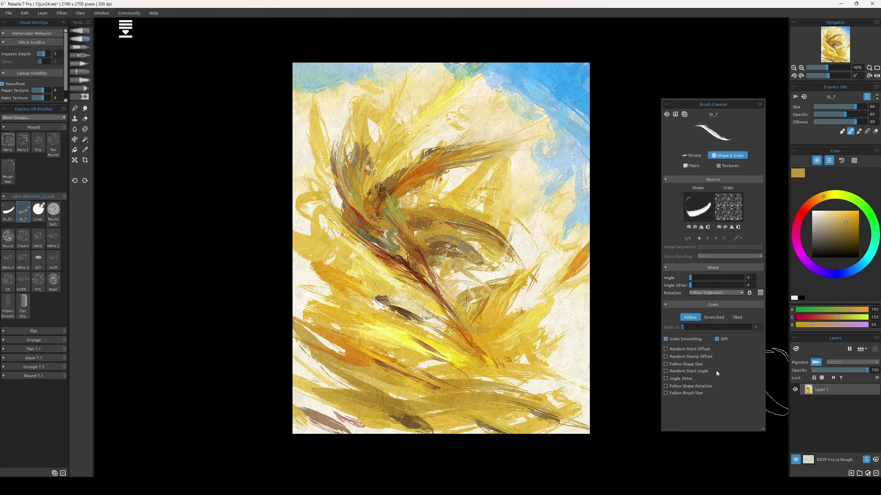
- Darken the copy layer to Lightness -21 and paint its mask over the feather
{"action": "left_click", "coordinate": [62, 13]}
{"action": "left_click", "coordinate": [68, 124]}
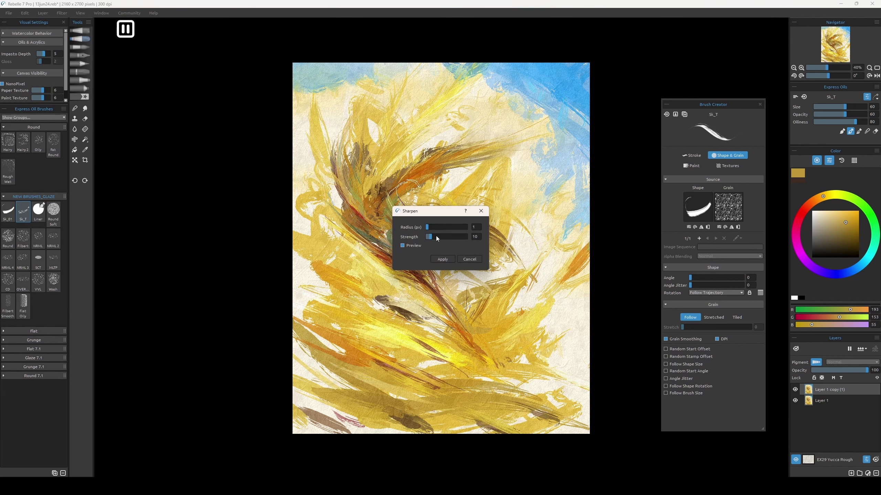
{"action": "key", "text": "Return"}
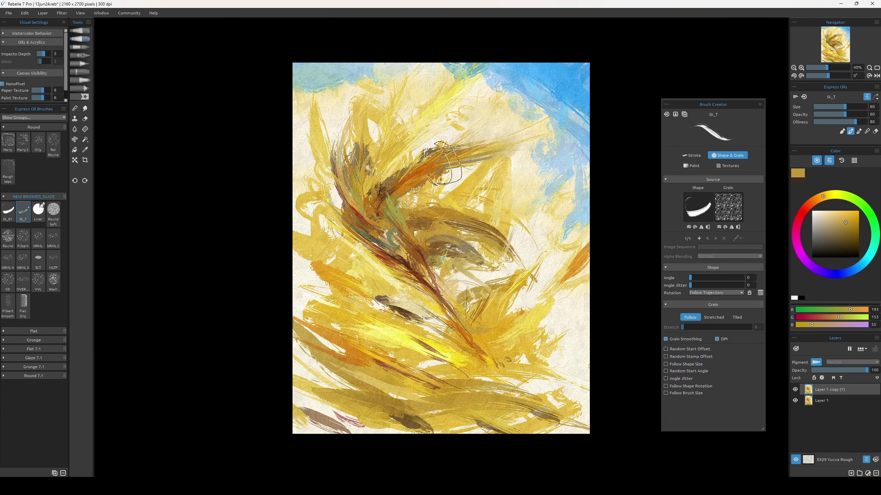
{"action": "key", "text": "m"}
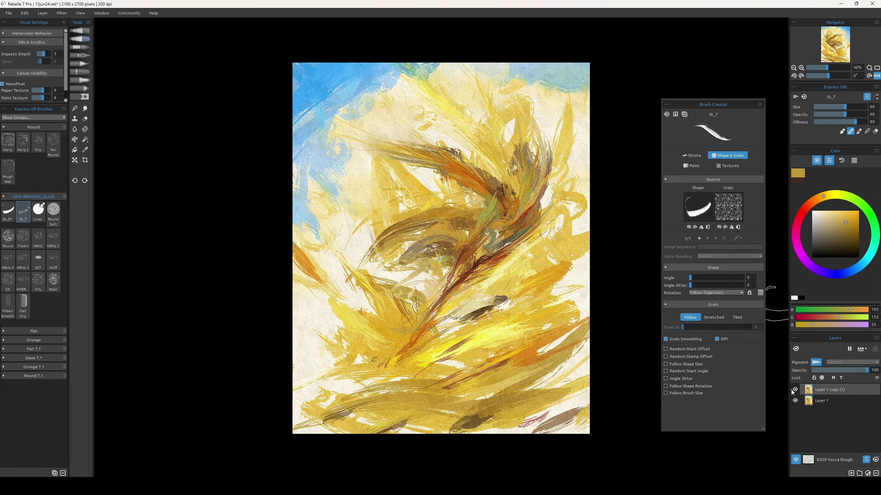
{"action": "key", "text": "m"}
{"action": "key", "text": "ctrl+plus"}
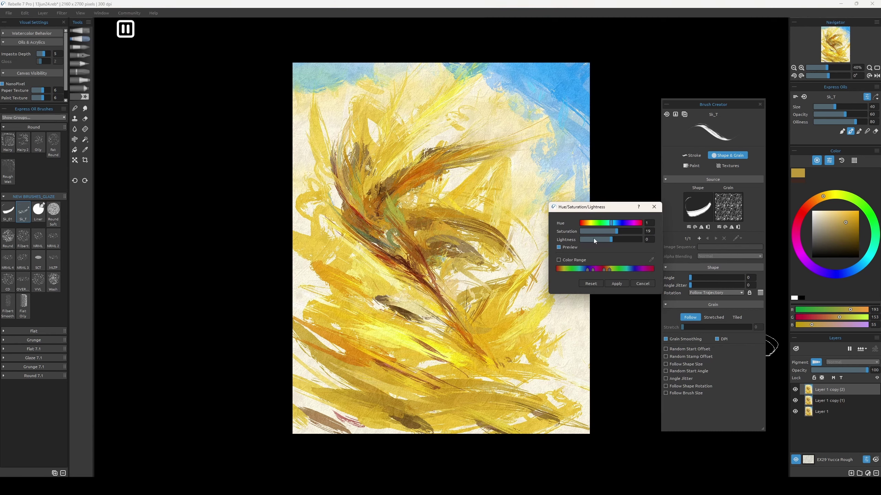
{"action": "left_click", "coordinate": [590, 283]}
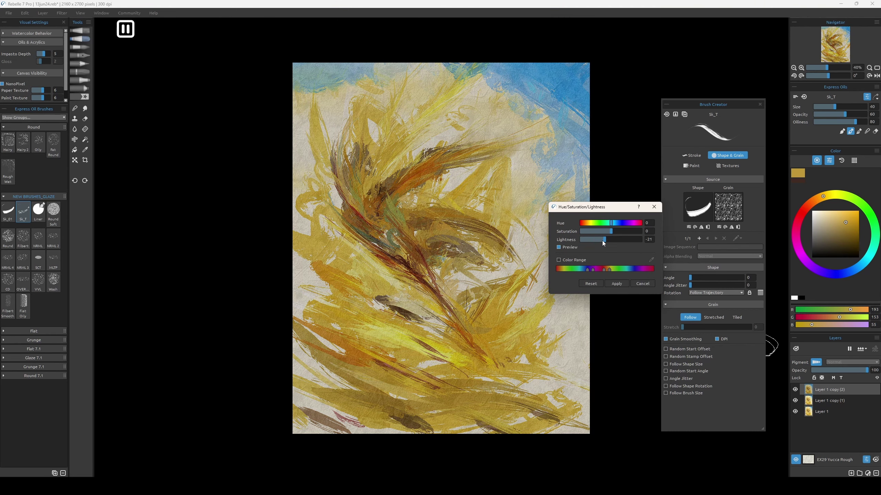
{"action": "left_click_drag", "start_coordinate": [408, 246], "coordinate": [449, 185]}
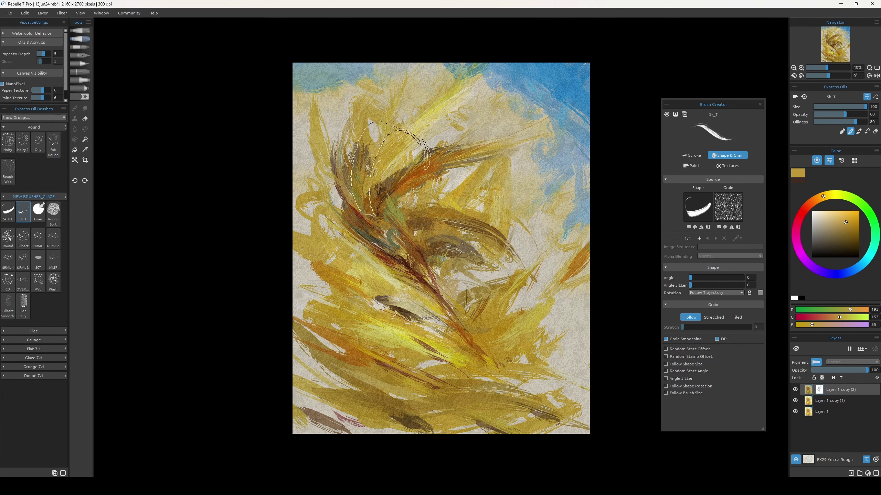
- Airbrush the copy's mask to restore brighter colours, masking the upper left with black
{"action": "left_click", "coordinate": [80, 89]}
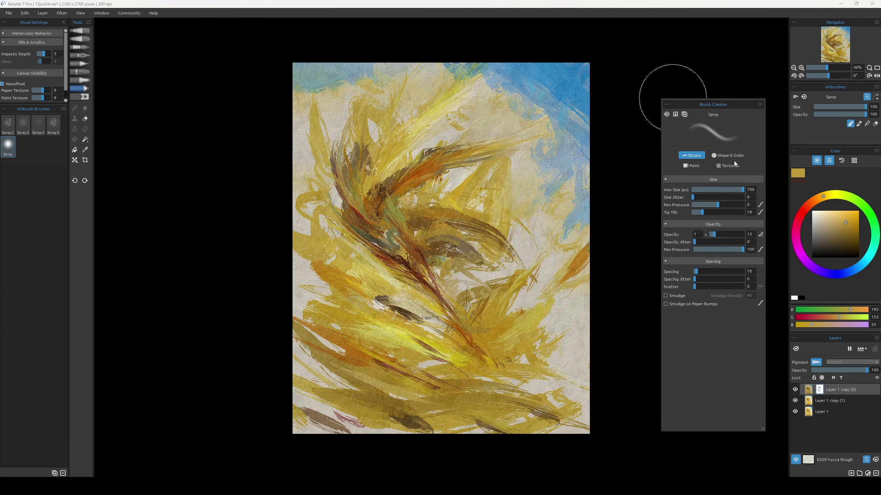
{"action": "left_click_drag", "start_coordinate": [521, 125], "coordinate": [400, 280]}
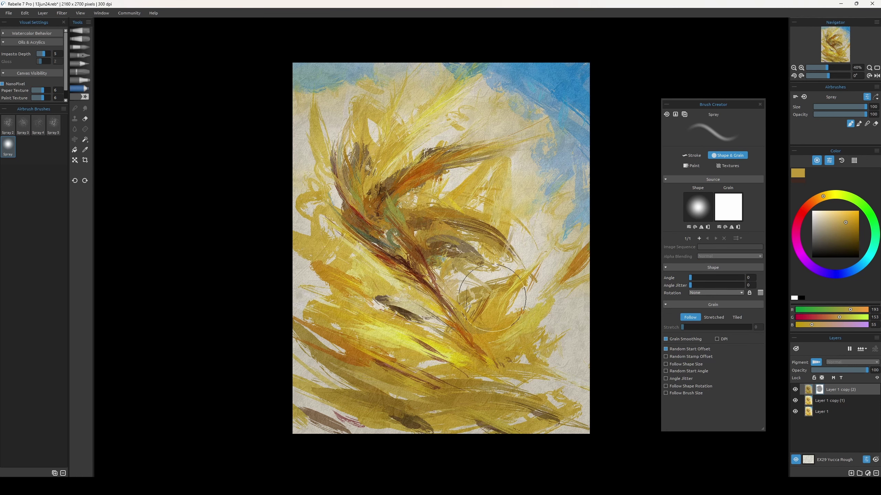
{"action": "left_click_drag", "start_coordinate": [511, 147], "coordinate": [520, 109]}
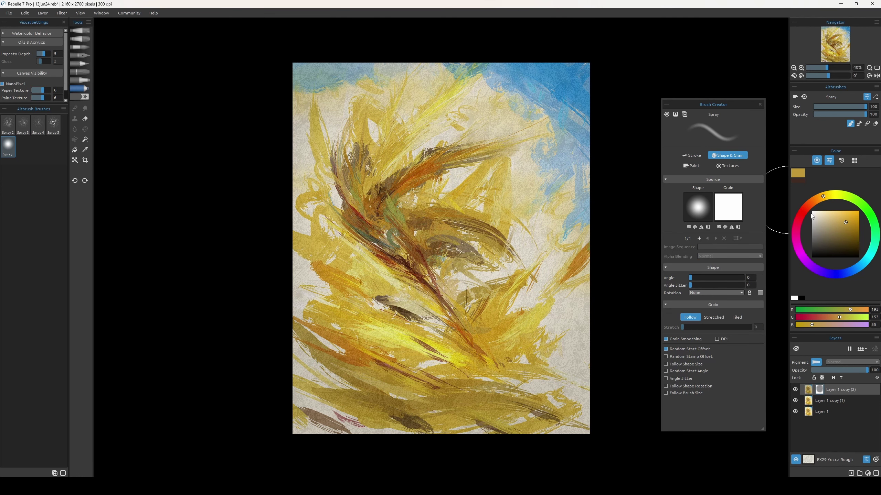
{"action": "key", "text": "d"}
{"action": "left_click_drag", "start_coordinate": [482, 243], "coordinate": [377, 205]}
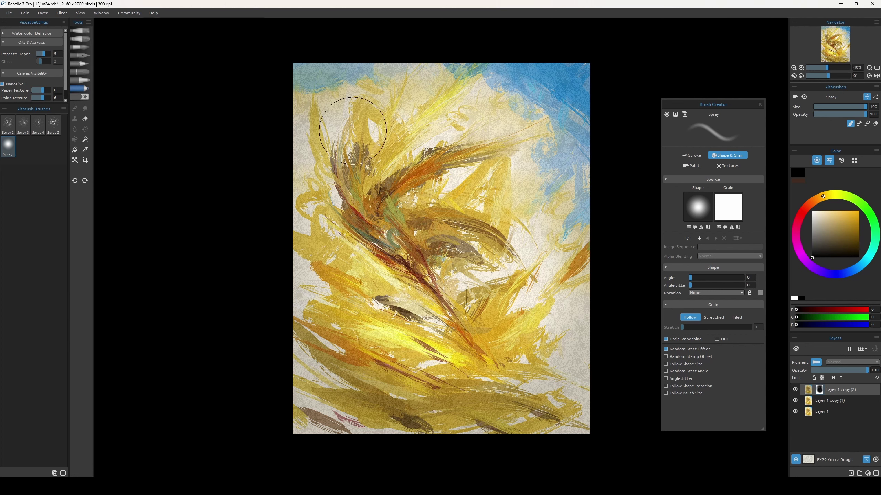
- Drop the darkened layer's opacity to 17, then add a new layer with dark green loaded
{"action": "left_click", "coordinate": [821, 371]}
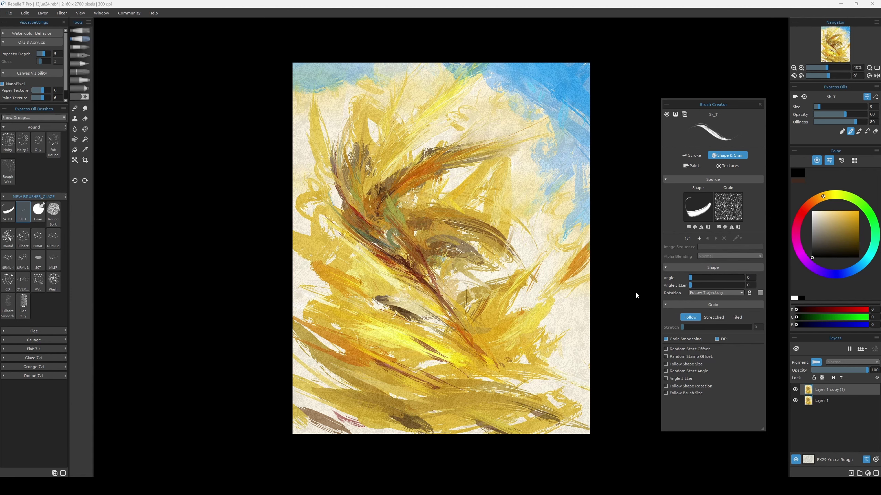
{"action": "key", "text": "ctrl+shift+n"}
{"action": "left_click", "coordinate": [845, 247]}
- Paint dark green strokes at the lower left and right, undoing the stray ones
{"action": "left_click_drag", "start_coordinate": [369, 430], "coordinate": [243, 378]}
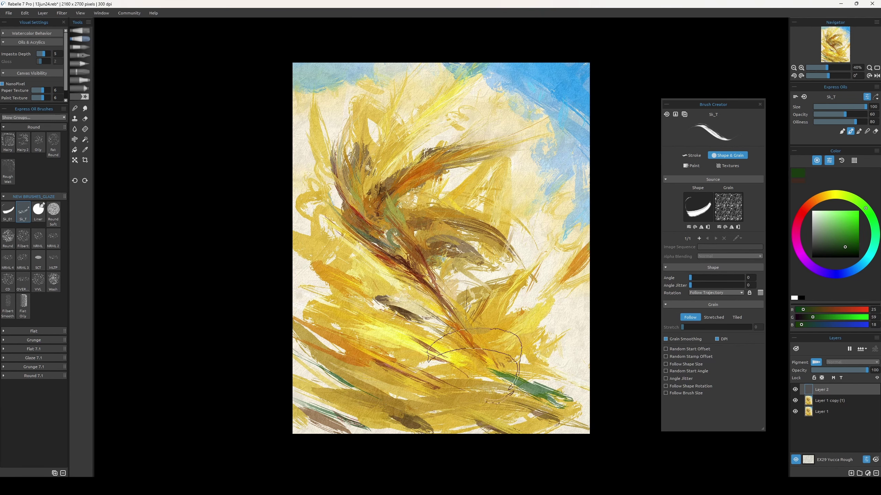
{"action": "left_click_drag", "start_coordinate": [492, 368], "coordinate": [573, 399]}
{"action": "key", "text": "ctrl+z"}
{"action": "left_click_drag", "start_coordinate": [588, 330], "coordinate": [555, 305]}
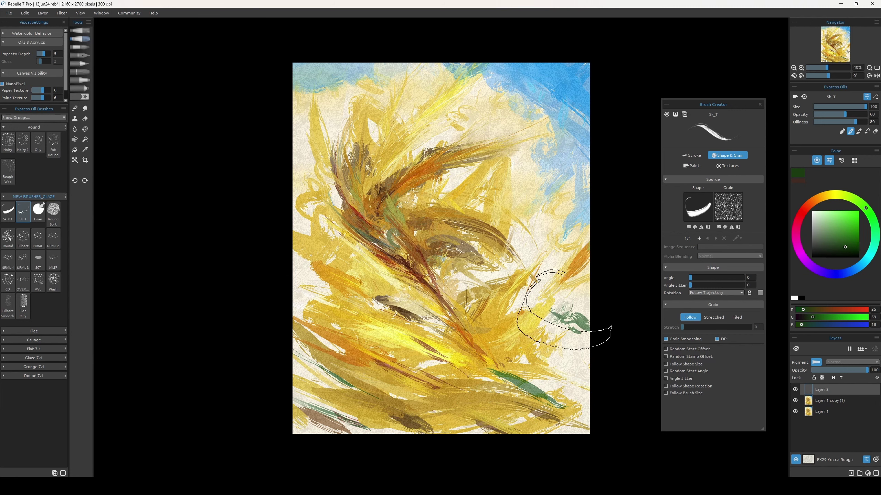
{"action": "key", "text": "ctrl+z"}
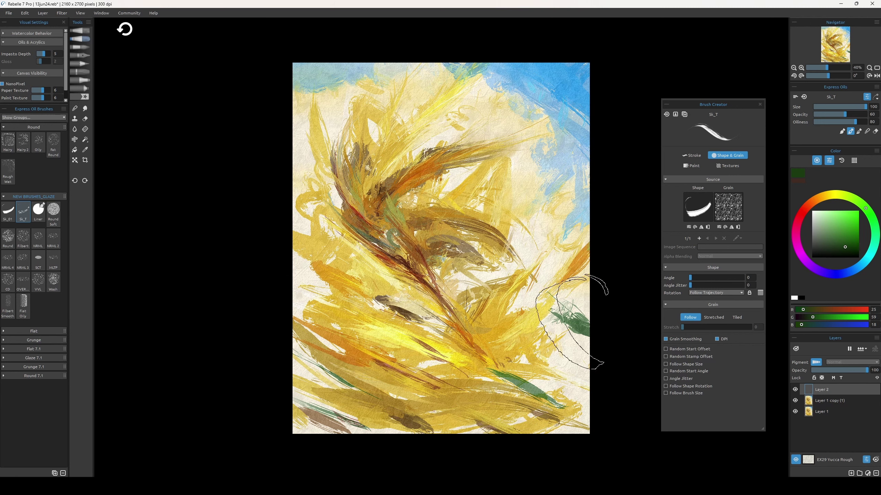
{"action": "left_click_drag", "start_coordinate": [277, 313], "coordinate": [409, 382]}
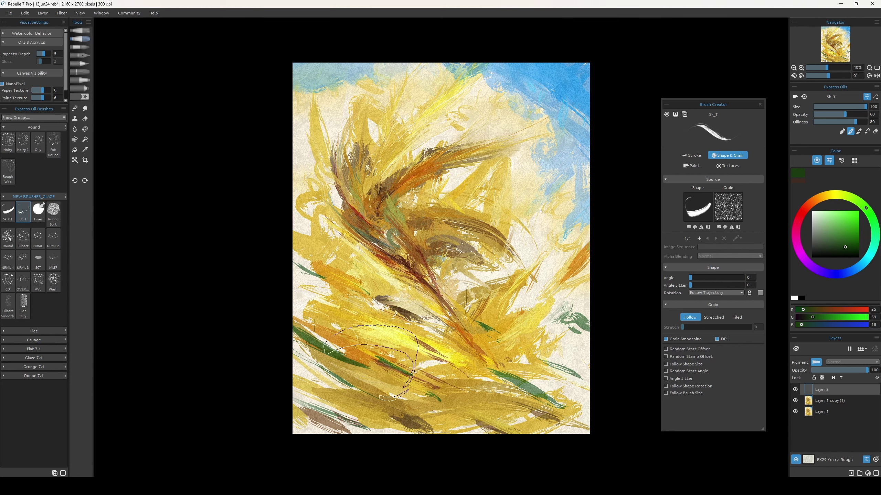
- Erase parts of the green strokes, reshaping the eraser's pressure-size curve to nearly linear
{"action": "key", "text": "e"}
{"action": "left_click_drag", "start_coordinate": [311, 286], "coordinate": [364, 329]}
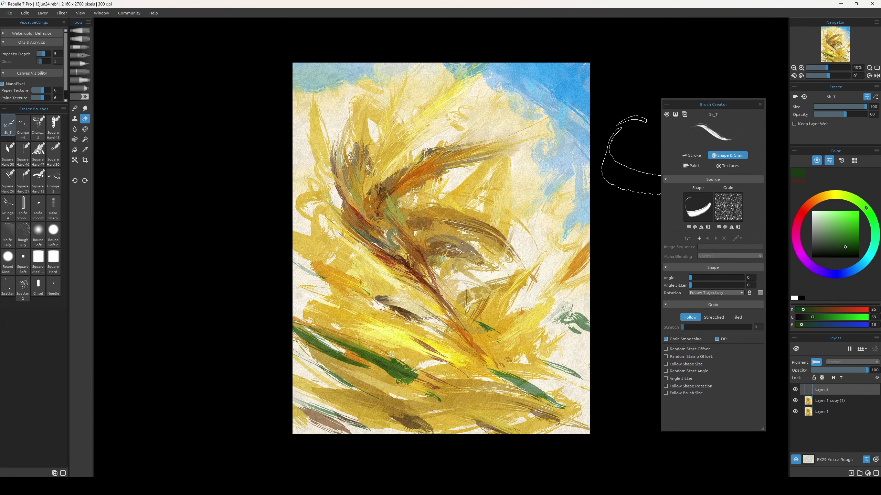
{"action": "left_click", "coordinate": [691, 156]}
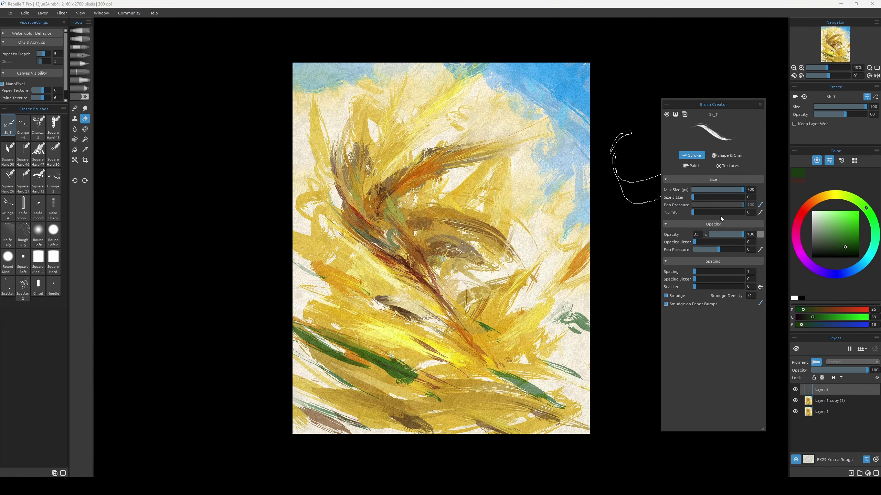
{"action": "left_click", "coordinate": [759, 205]}
{"action": "left_click_drag", "start_coordinate": [797, 247], "coordinate": [785, 195]}
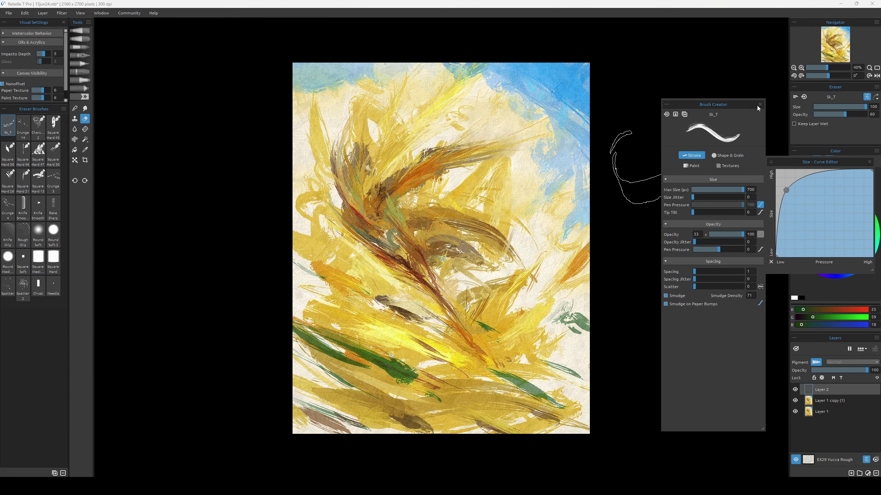
{"action": "left_click", "coordinate": [867, 97]}
{"action": "key", "text": "ctrl+z"}
{"action": "key", "text": "ctrl+z"}
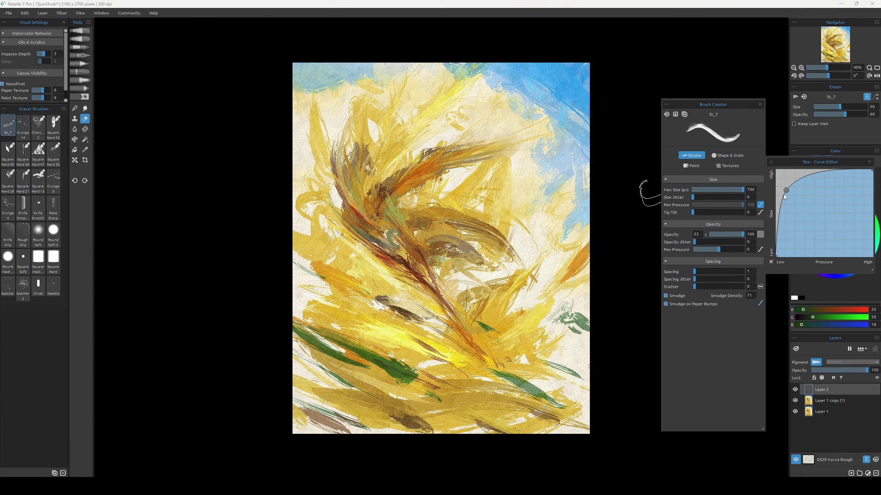
{"action": "left_click_drag", "start_coordinate": [786, 192], "coordinate": [807, 219]}
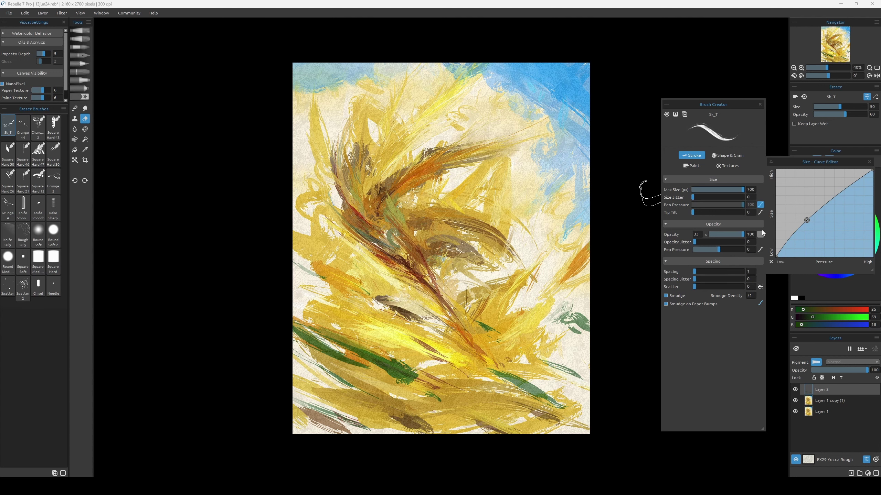
{"action": "left_click", "coordinate": [727, 155]}
{"action": "left_click", "coordinate": [691, 156]}
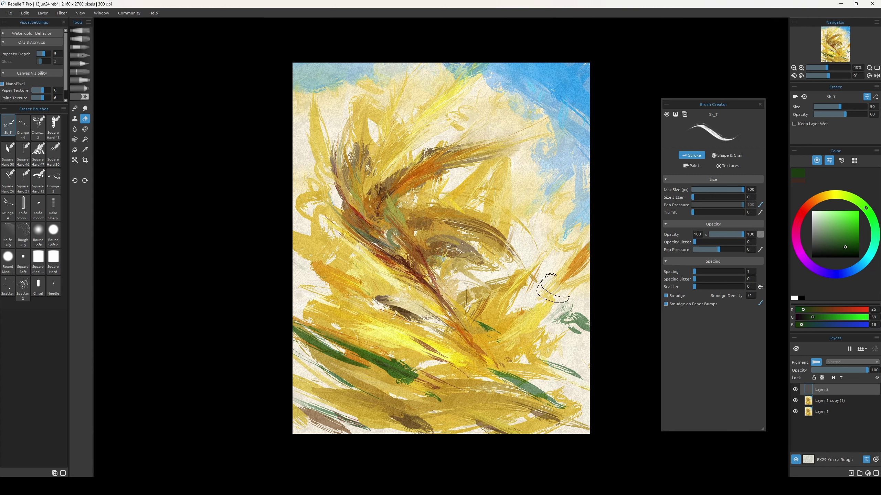
{"action": "mouse_move", "coordinate": [554, 286]}
{"action": "left_mouse_down"}
{"action": "mouse_move", "coordinate": [580, 312]}
{"action": "mouse_move", "coordinate": [546, 373]}
{"action": "left_mouse_up"}
- Mirror the canvas, hide the green accent layer and pick a duller olive-yellow
{"action": "key", "text": "h"}
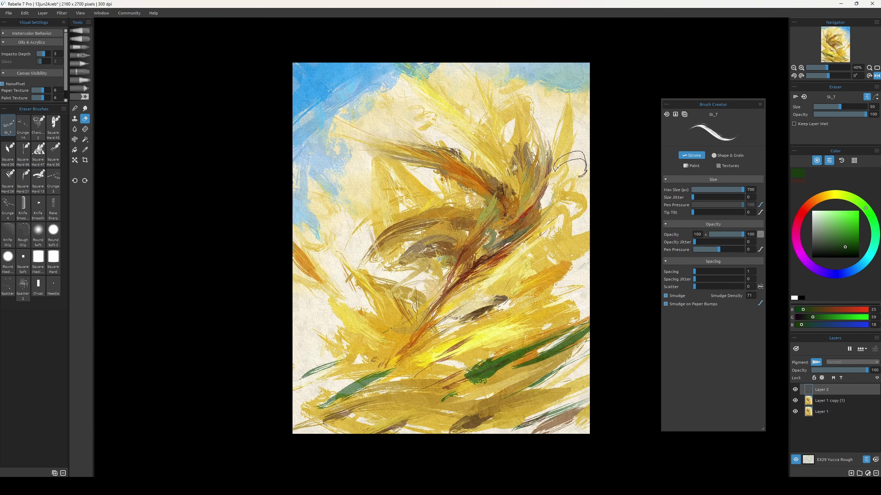
{"action": "left_click", "coordinate": [794, 389]}
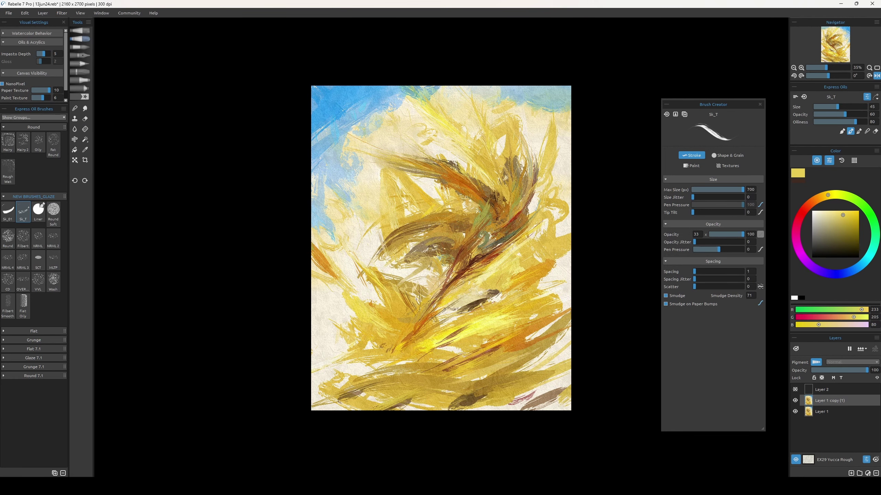
{"action": "key", "text": "bracketright"}
{"action": "key", "text": "bracketright"}
{"action": "key", "text": "bracketright"}
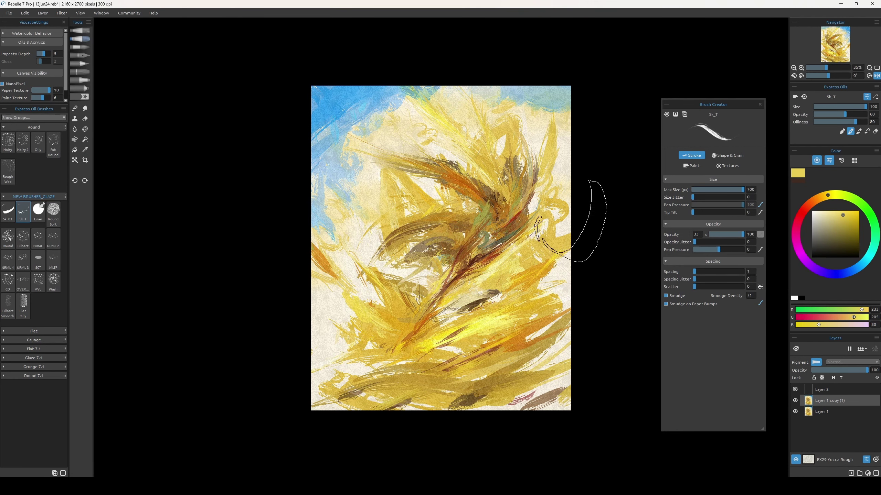
{"action": "key", "text": "ctrl+z"}
{"action": "left_click", "coordinate": [485, 215], "text": "ctrl"}
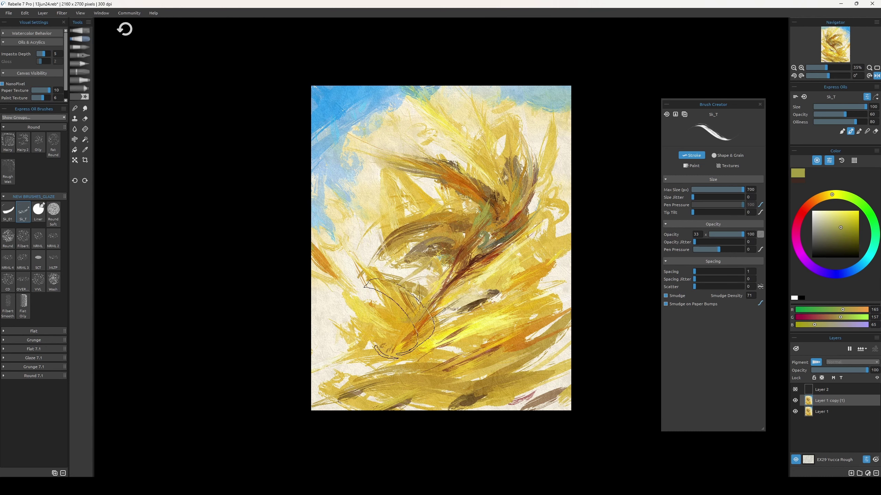
- Add a new layer, undo recent strokes and adjust the brush between sizes 45 and 100
{"action": "key", "text": "ctrl+shift+n"}
{"action": "key", "text": "bracketleft"}
{"action": "key", "text": "bracketleft"}
{"action": "key", "text": "bracketleft"}
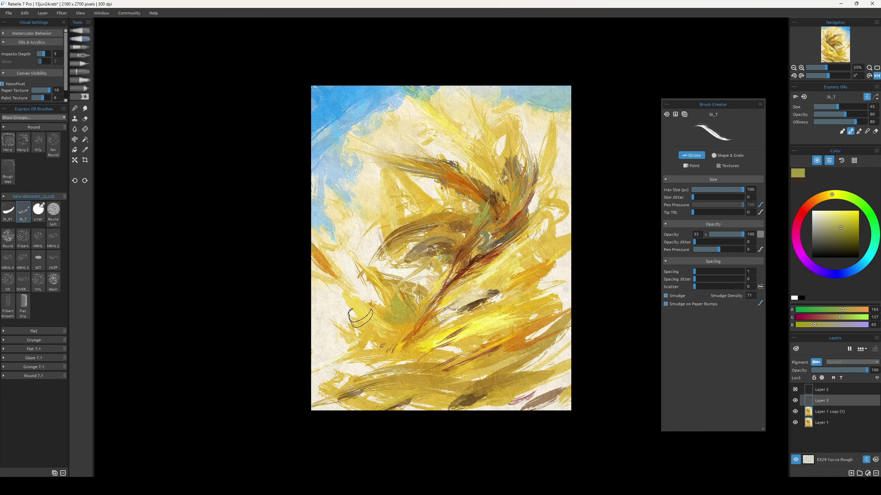
{"action": "key", "text": "ctrl+z"}
{"action": "key", "text": "bracketright"}
{"action": "key", "text": "bracketright"}
{"action": "key", "text": "bracketright"}
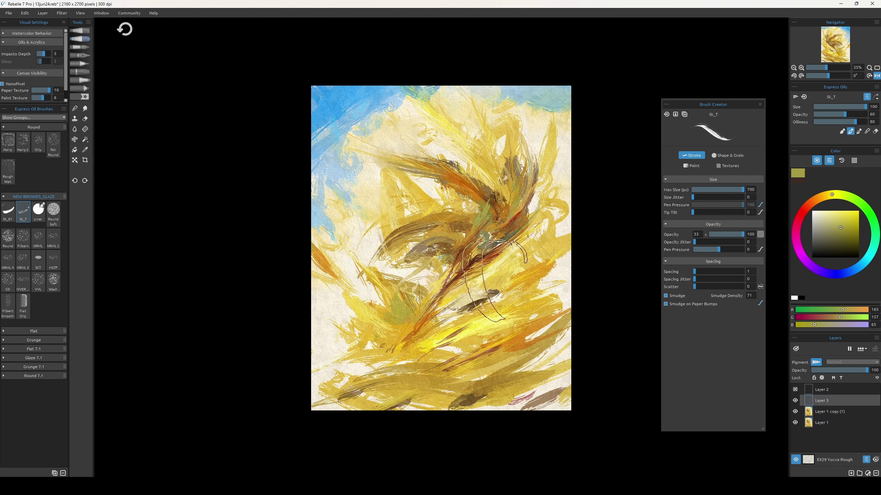
{"action": "key", "text": "ctrl+z"}
{"action": "key", "text": "bracketleft"}
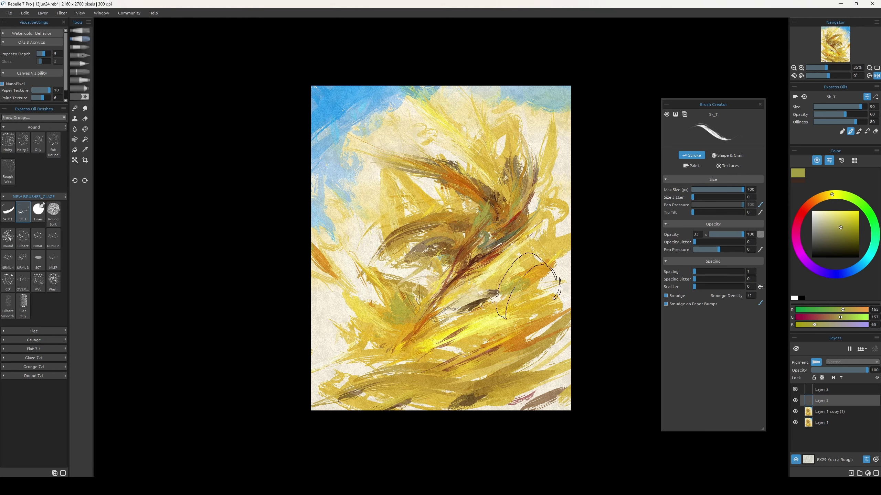
{"action": "key", "text": "bracketright"}
{"action": "key", "text": "m"}
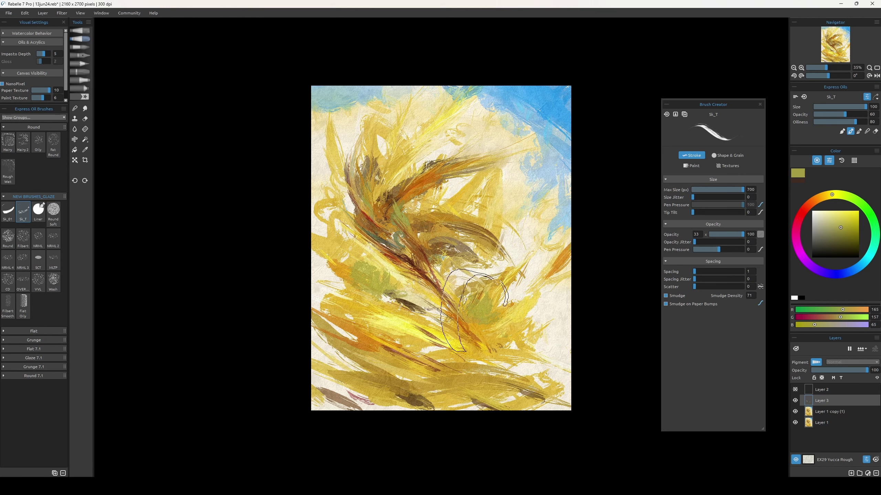
- Try a dark green accent among the feathers, undo it, and load the cream paper colour
{"action": "left_click", "coordinate": [463, 305], "text": "alt"}
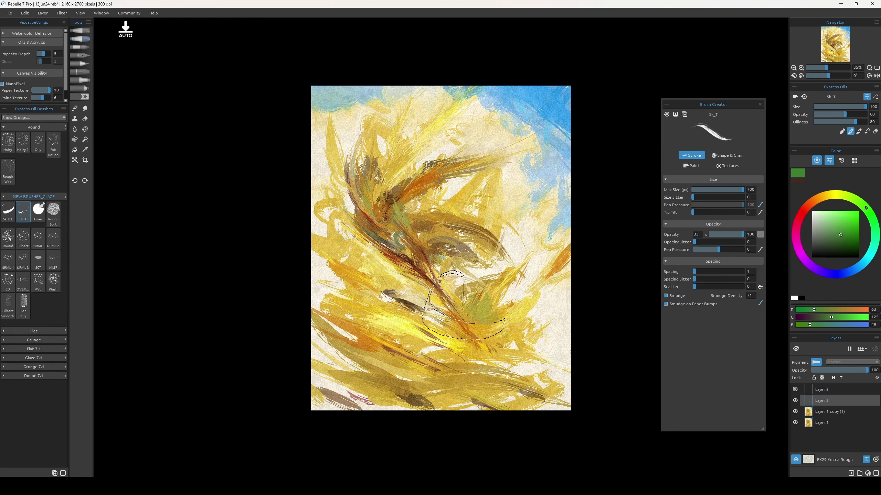
{"action": "left_click", "coordinate": [832, 239]}
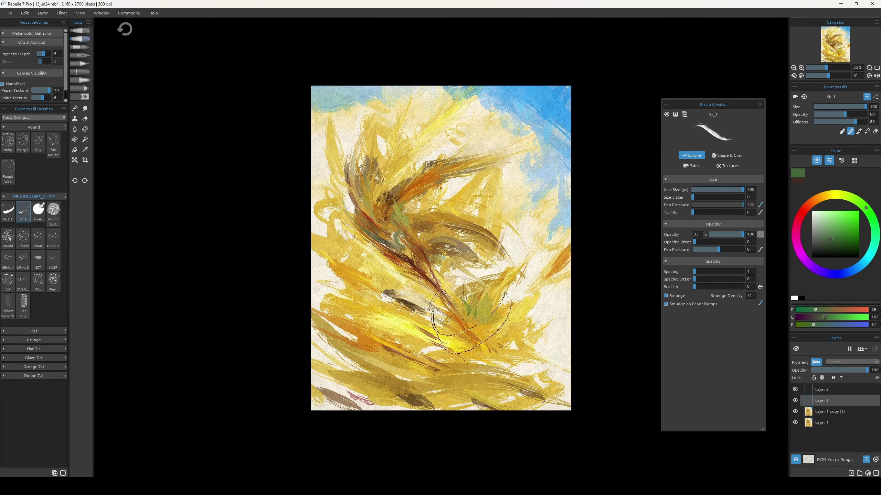
{"action": "mouse_move", "coordinate": [470, 322]}
{"action": "left_mouse_down"}
{"action": "mouse_move", "coordinate": [476, 309]}
{"action": "mouse_move", "coordinate": [485, 326]}
{"action": "mouse_move", "coordinate": [504, 330]}
{"action": "left_mouse_up"}
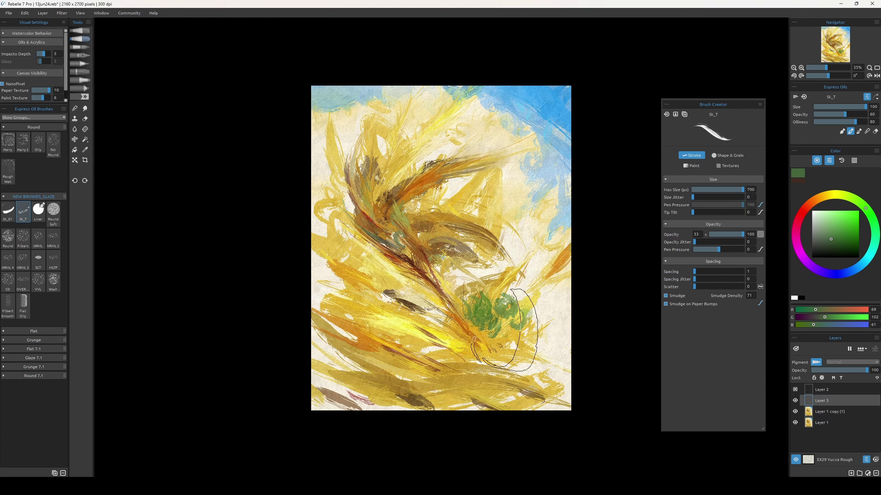
{"action": "left_click", "coordinate": [876, 76]}
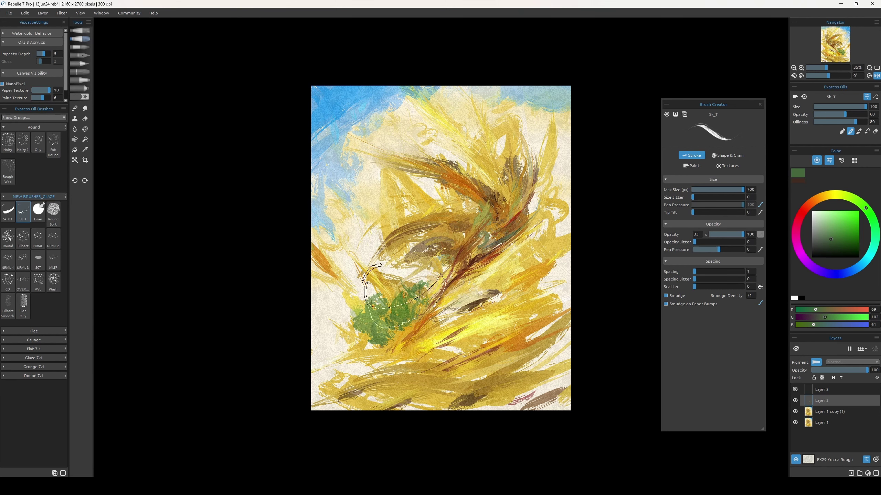
{"action": "key", "text": "ctrl+z"}
{"action": "left_click", "coordinate": [536, 289], "text": "alt"}
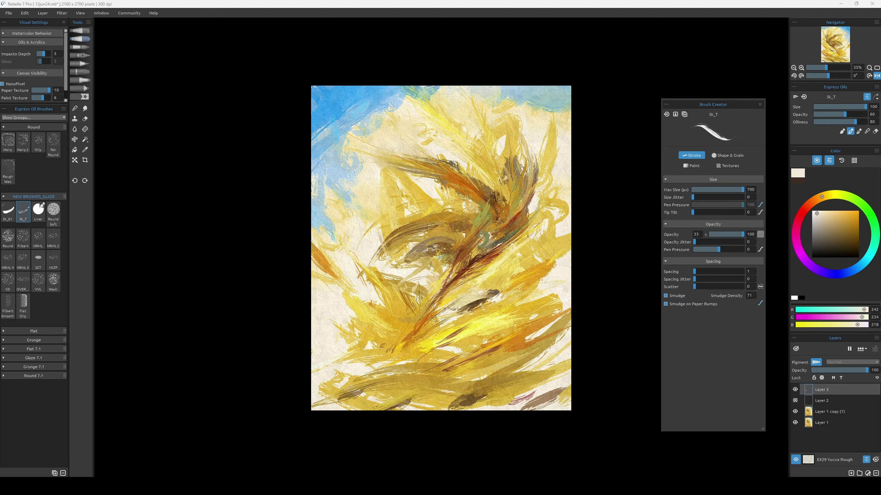
- Delete the unused top layers and scale a duplicate down around the canvas centre
{"action": "key", "text": "Delete"}
{"action": "key", "text": "Delete"}
{"action": "key", "text": "ctrl+j"}
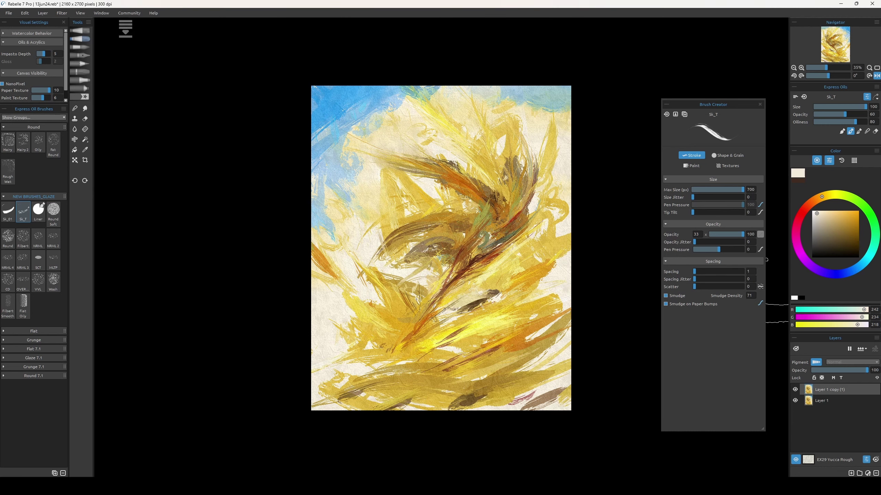
{"action": "key", "text": "ctrl+t"}
{"action": "left_click_drag", "start_coordinate": [571, 86], "coordinate": [535, 137]}
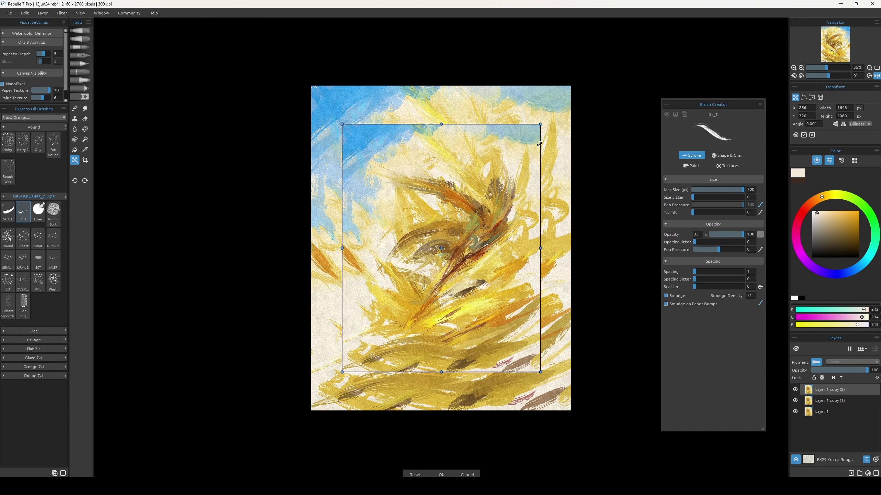
{"action": "key", "text": "Return"}
- Mirror the full-size Layer 1 copy (1) so the blue sits bottom-right
{"action": "left_click", "coordinate": [833, 401]}
{"action": "key", "text": "ctrl+t"}
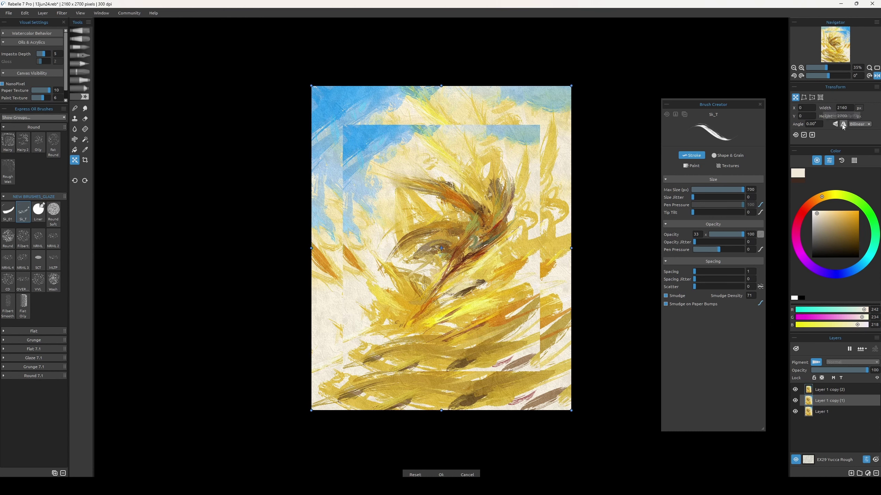
{"action": "left_click", "coordinate": [843, 124]}
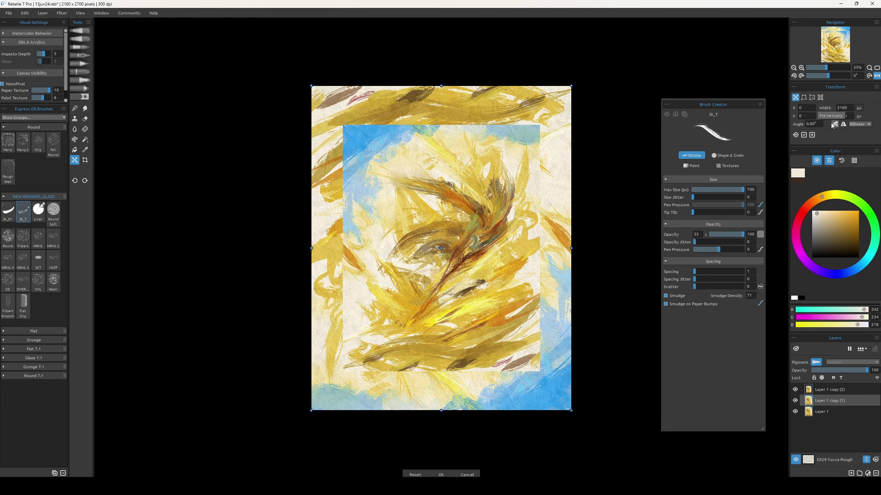
{"action": "left_click", "coordinate": [832, 124]}
{"action": "left_click", "coordinate": [835, 125]}
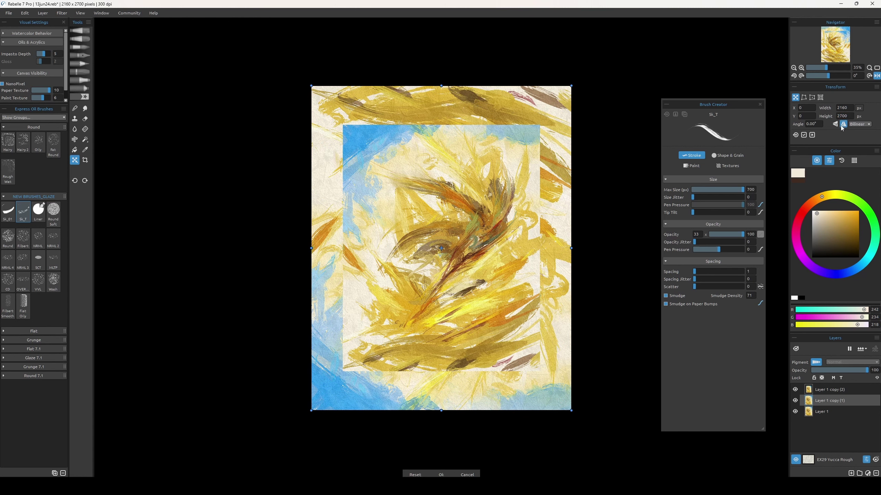
{"action": "left_click", "coordinate": [842, 124]}
- Duplicate the centred copy and enlarge it slightly to form a border
{"action": "key", "text": "ctrl+j"}
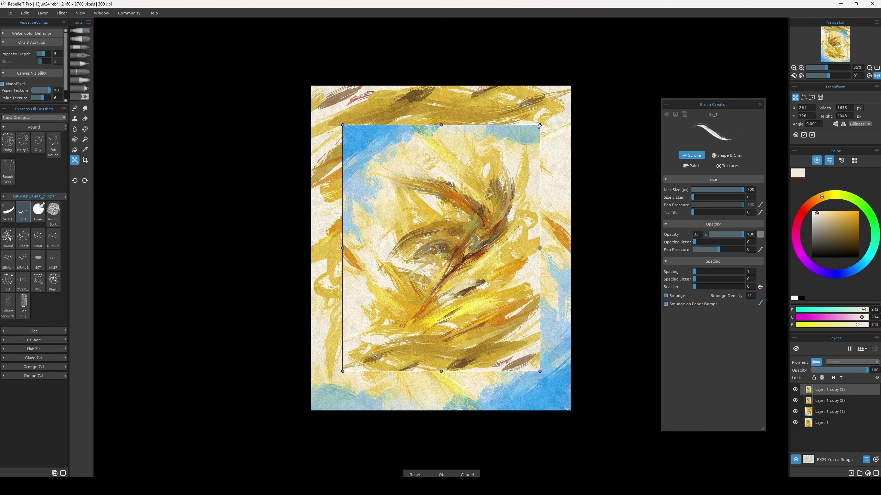
{"action": "key", "text": "ctrl+z"}
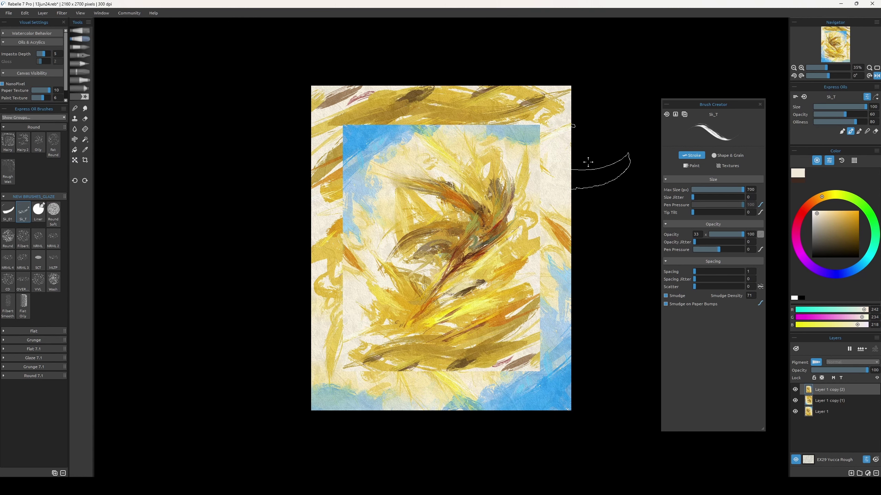
{"action": "key", "text": "ctrl+j"}
{"action": "key", "text": "ctrl+t"}
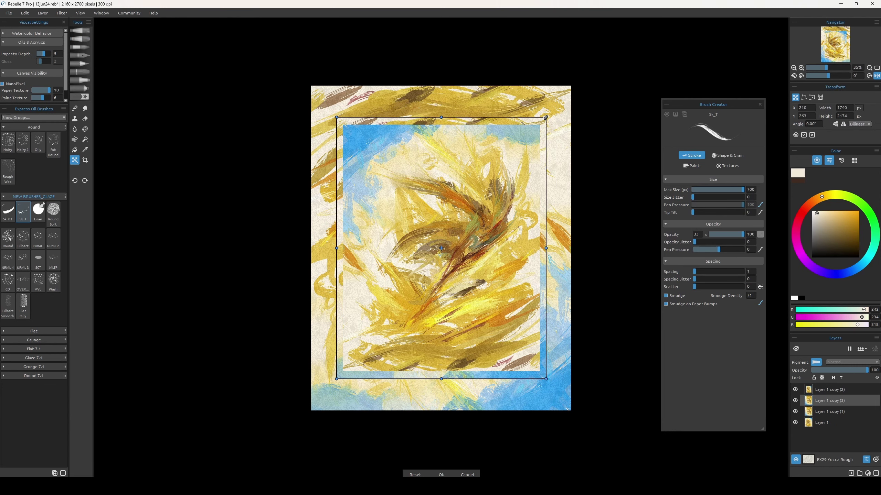
{"action": "key", "text": "Return"}
- Duplicate the border copy as Layer 1 copy (4) and nudge it a few pixels down-left
{"action": "key", "text": "ctrl+j"}
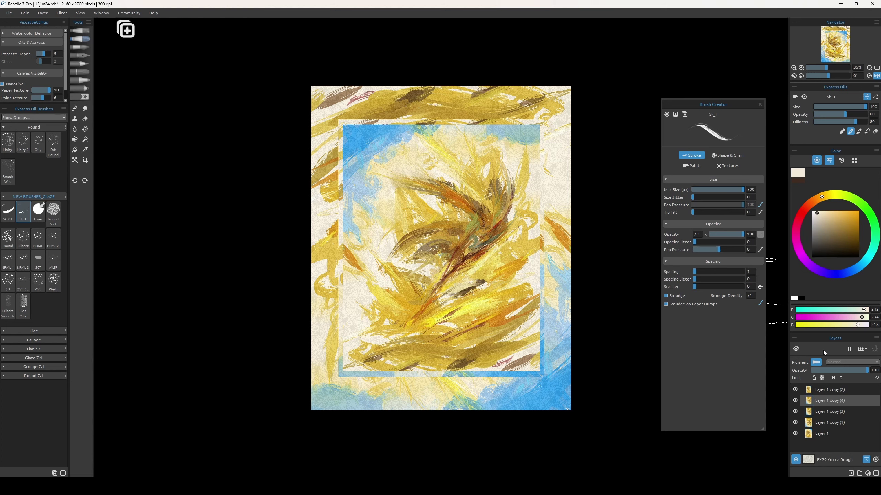
{"action": "key", "text": "ctrl+t"}
{"action": "key", "text": "Down"}
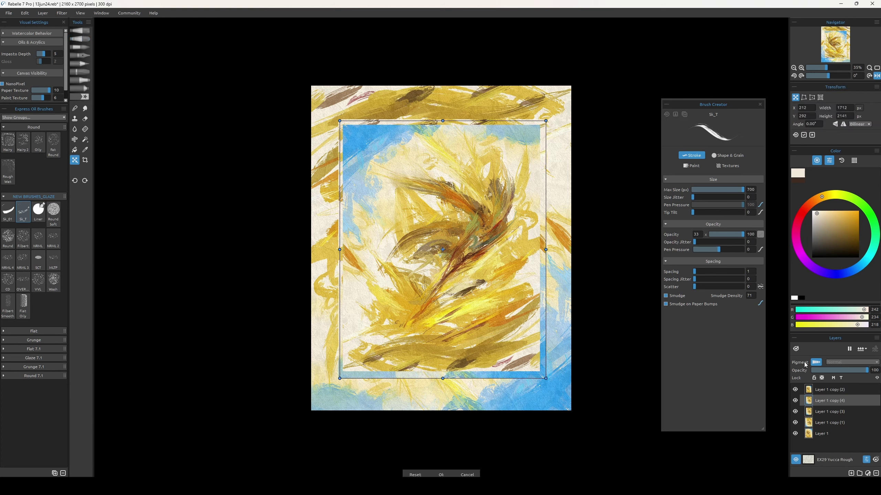
{"action": "key", "text": "Down"}
{"action": "key", "text": "Left"}
{"action": "key", "text": "Left"}
{"action": "key", "text": "Left"}
{"action": "key", "text": "Down"}
- Darken Layer 1 copy (4) with Hue/Saturation and move it below Layer 1 copy (3)
{"action": "key", "text": "Return"}
{"action": "key", "text": "ctrl+u"}
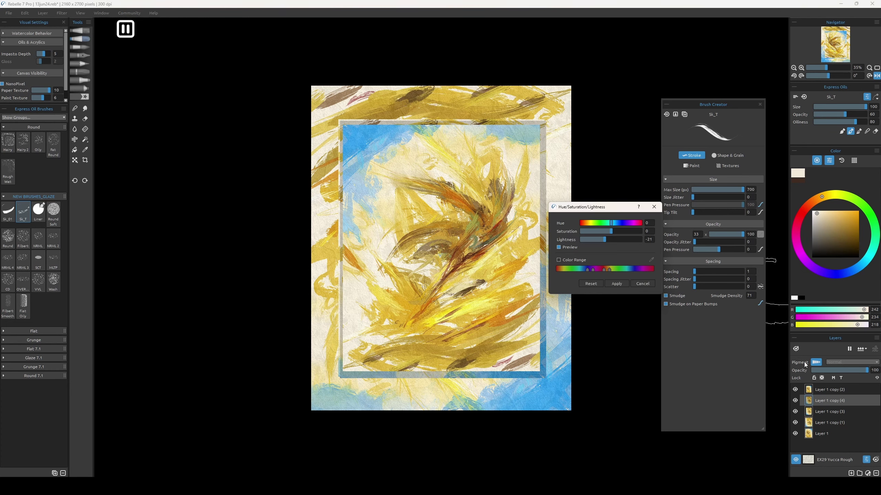
{"action": "left_click", "coordinate": [617, 285]}
{"action": "left_click_drag", "start_coordinate": [828, 401], "coordinate": [837, 417]}
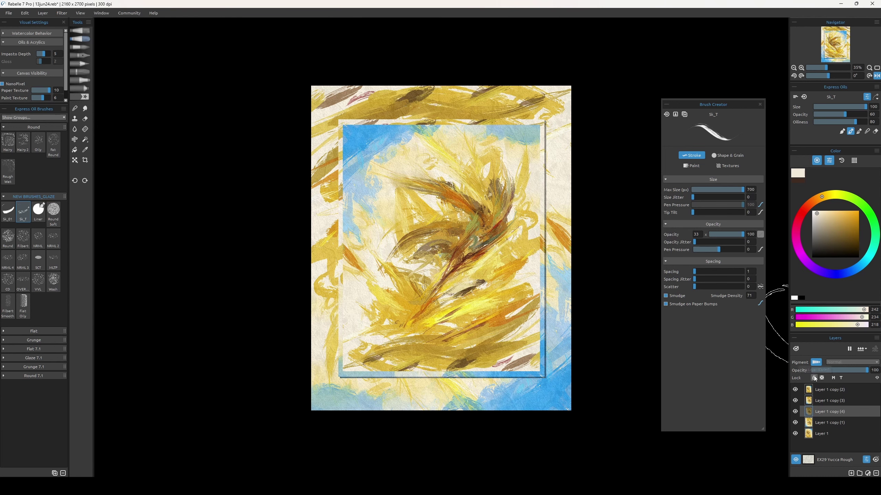
- Nudge the shadow layer a few pixels up and right to form a shadow edge
{"action": "key", "text": "ctrl+t"}
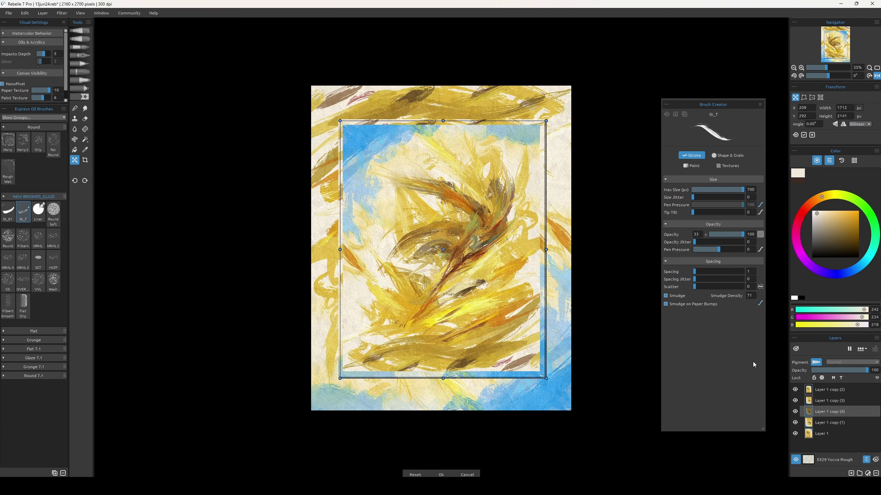
{"action": "key", "text": "Up"}
{"action": "key", "text": "Up"}
{"action": "key", "text": "Up"}
{"action": "key", "text": "Up"}
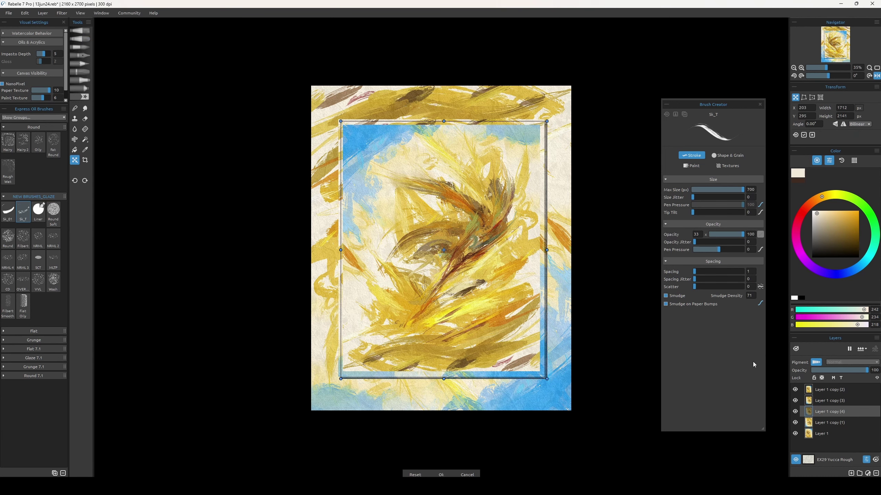
{"action": "key", "text": "Up"}
{"action": "key", "text": "Right"}
{"action": "key", "text": "Right"}
{"action": "key", "text": "Right"}
{"action": "key", "text": "Up"}
{"action": "key", "text": "Return"}
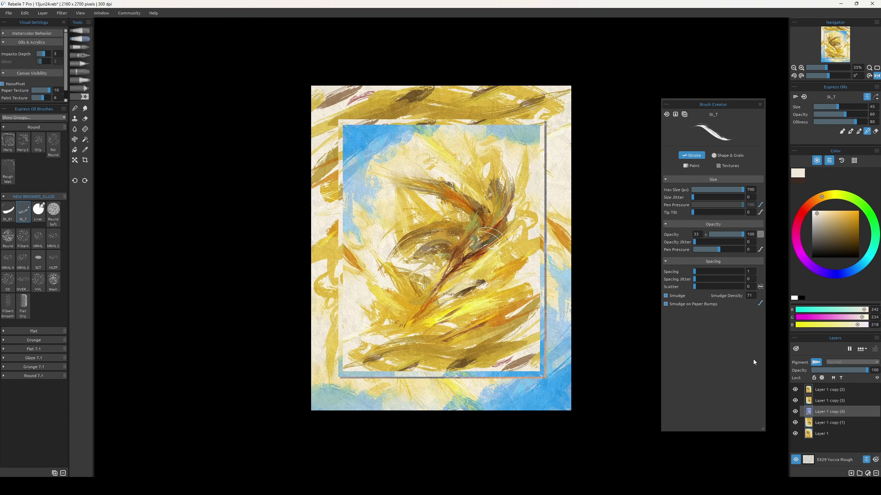
- Spray a black mask along the shadow's right edge, then preview Lightness at 100
{"action": "key", "text": "a"}
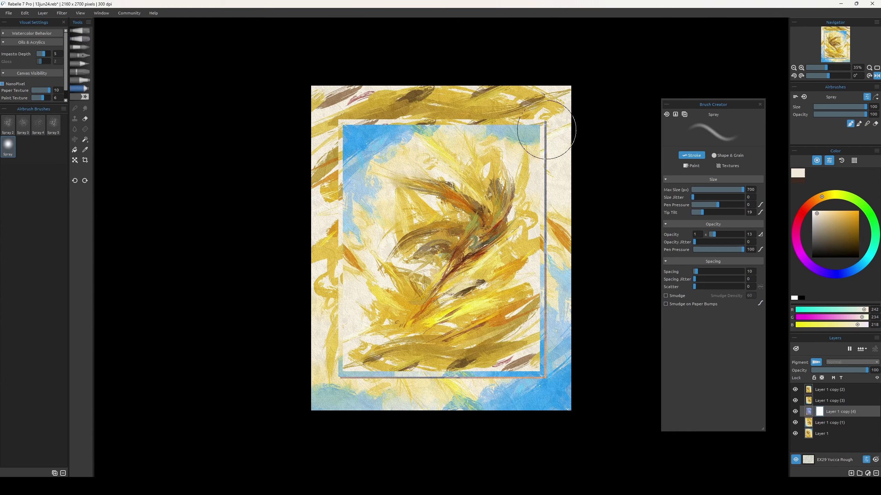
{"action": "left_click_drag", "start_coordinate": [543, 125], "coordinate": [541, 381]}
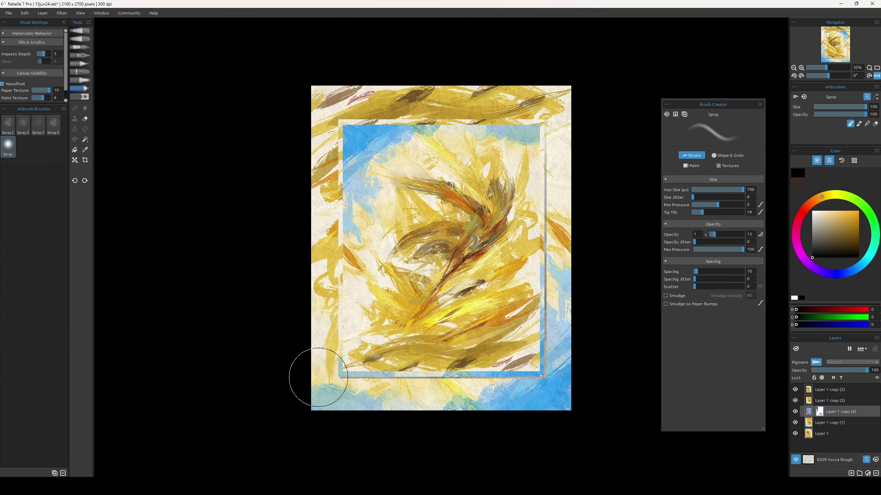
{"action": "key", "text": "x"}
{"action": "key", "text": "x"}
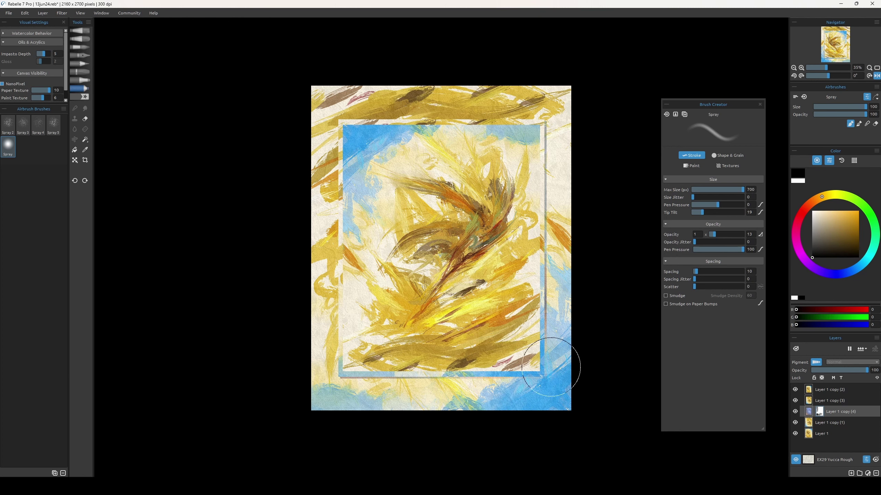
{"action": "key", "text": "x"}
{"action": "key", "text": "ctrl+u"}
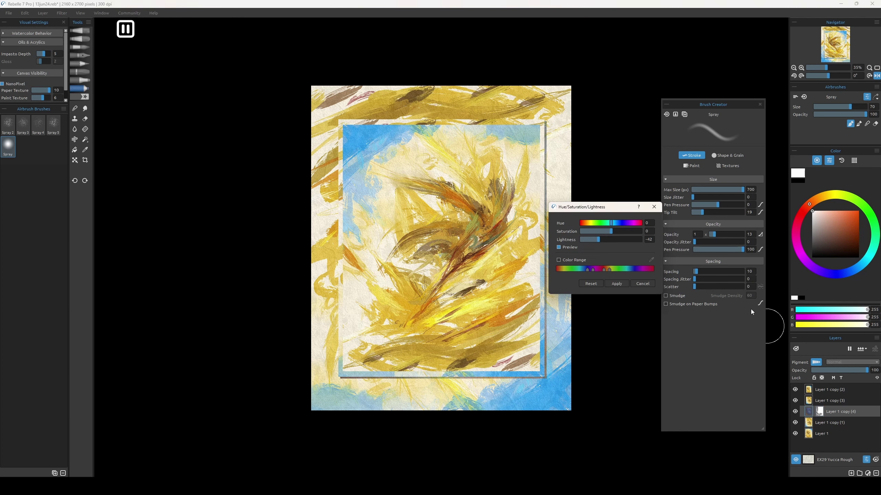
{"action": "left_click_drag", "start_coordinate": [588, 240], "coordinate": [642, 241]}
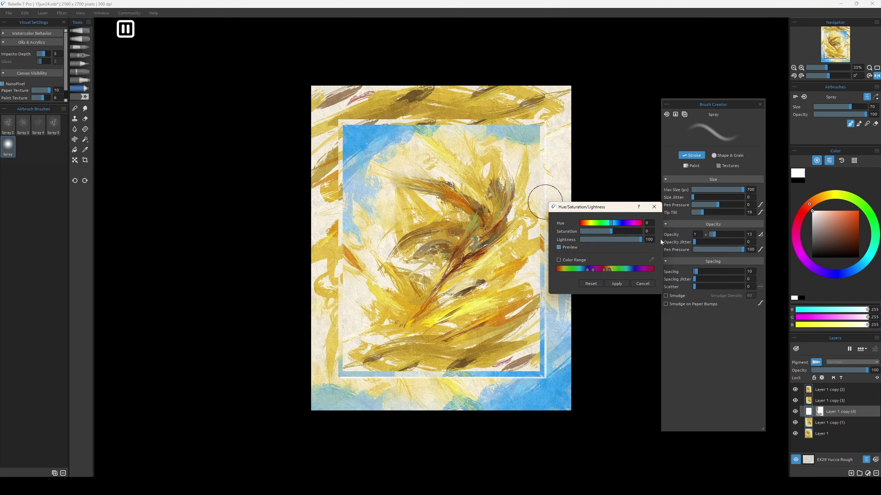
- Apply the lightness change, blur the shadow with radius 38 Gaussian Blur, and set opacity 50
{"action": "left_click", "coordinate": [617, 284]}
{"action": "left_click", "coordinate": [61, 13]}
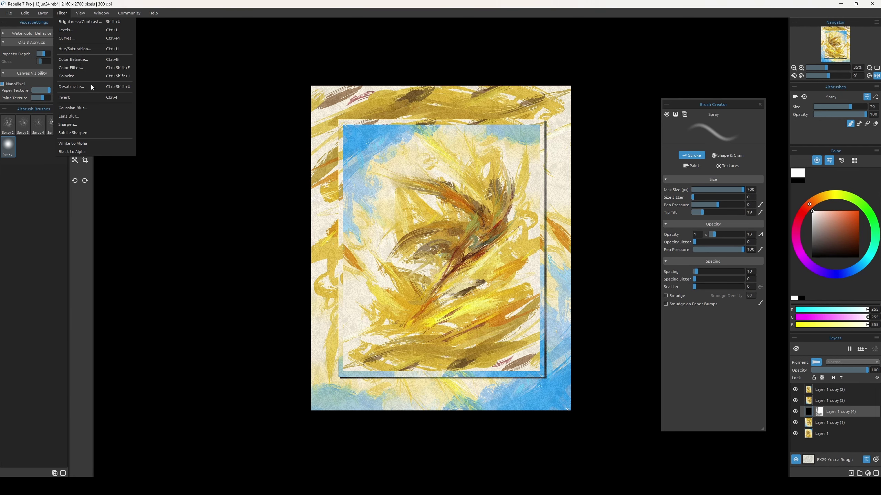
{"action": "left_click", "coordinate": [77, 109]}
{"action": "mouse_move", "coordinate": [411, 230]}
{"action": "left_mouse_down"}
{"action": "mouse_move", "coordinate": [446, 230]}
{"action": "mouse_move", "coordinate": [434, 232]}
{"action": "left_mouse_up"}
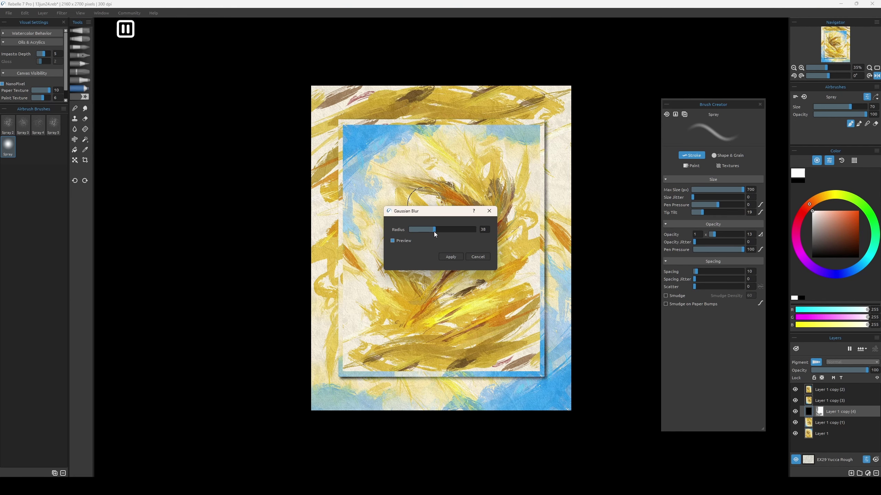
{"action": "key", "text": "Return"}
{"action": "left_click_drag", "start_coordinate": [867, 370], "coordinate": [843, 372]}
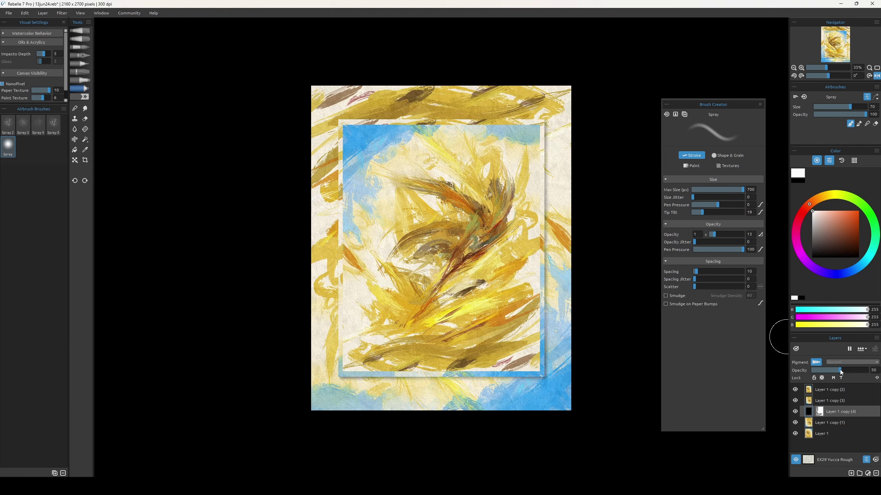
- Select Layer 1 copy (2) and add a new empty Layer 3 above it
{"action": "key", "text": "o"}
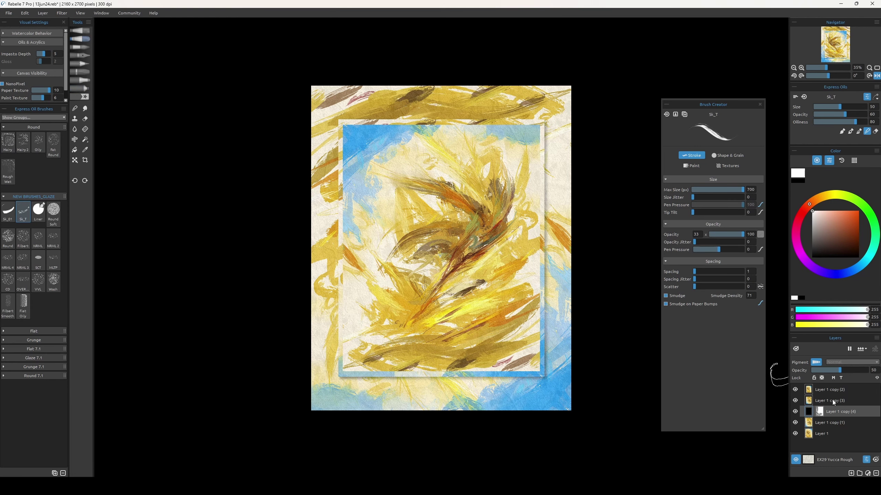
{"action": "left_click", "coordinate": [833, 402]}
{"action": "key", "text": "ctrl+shift+n"}
{"action": "key", "text": "r"}
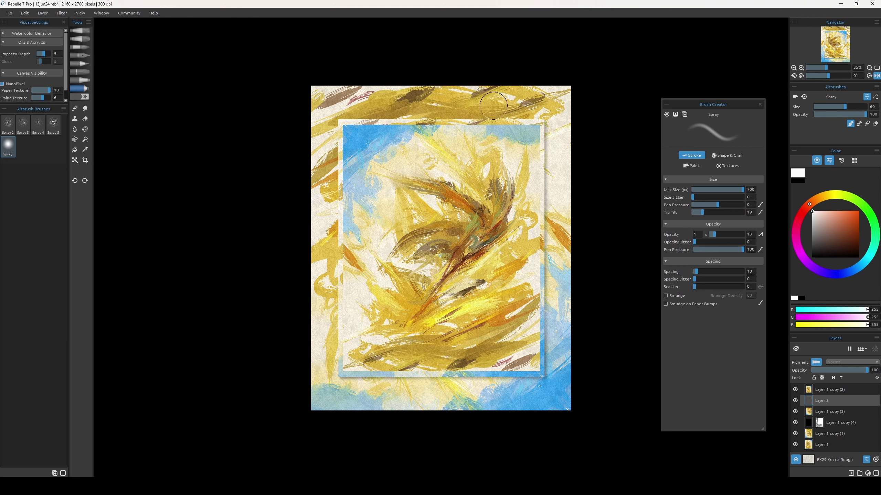
{"action": "left_click", "coordinate": [840, 393]}
{"action": "key", "text": "o"}
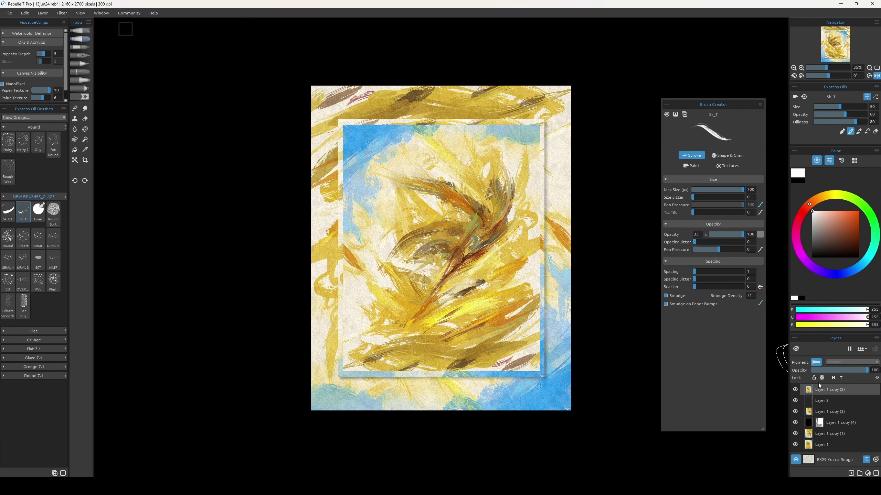
{"action": "key", "text": "ctrl+shift+n"}
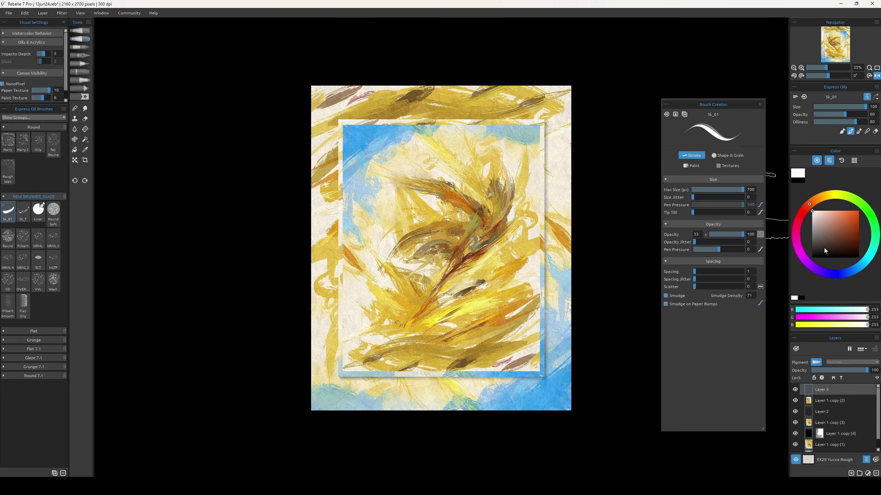
- Try the Sk_01 brush and a cancelled transform, add Layers 4 and 5, then delete them
{"action": "left_click", "coordinate": [7, 210]}
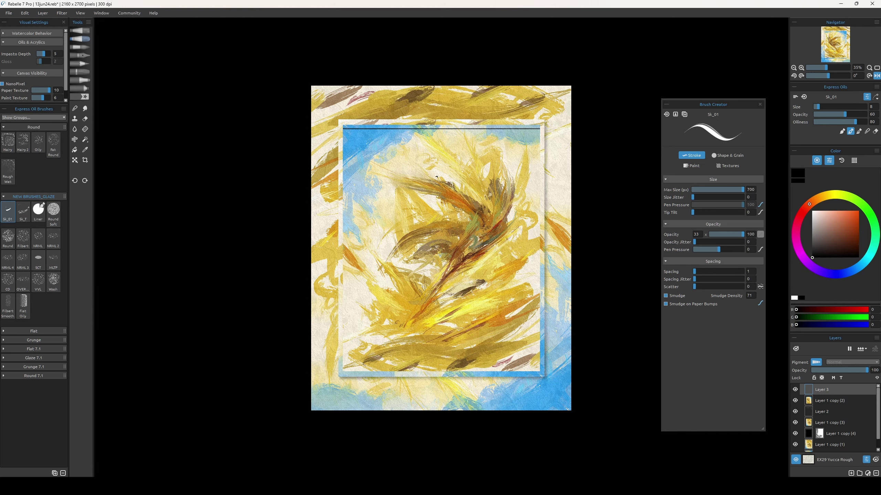
{"action": "key", "text": "ctrl+t"}
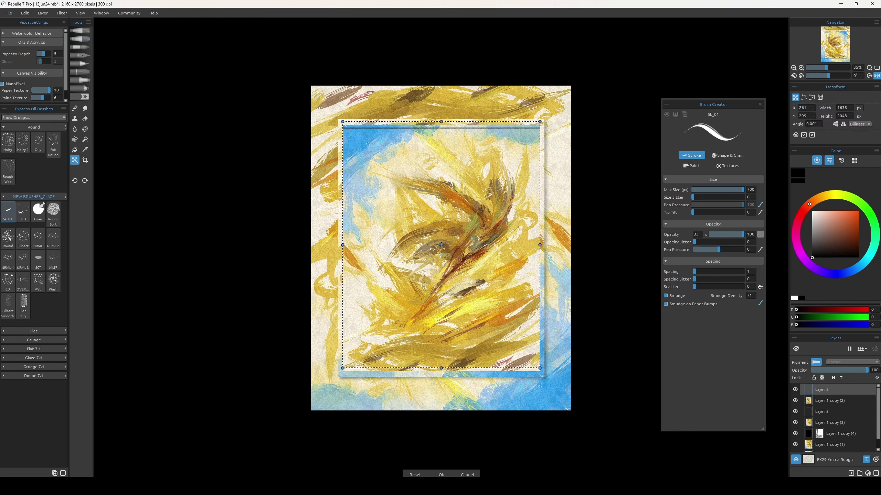
{"action": "key", "text": "Escape"}
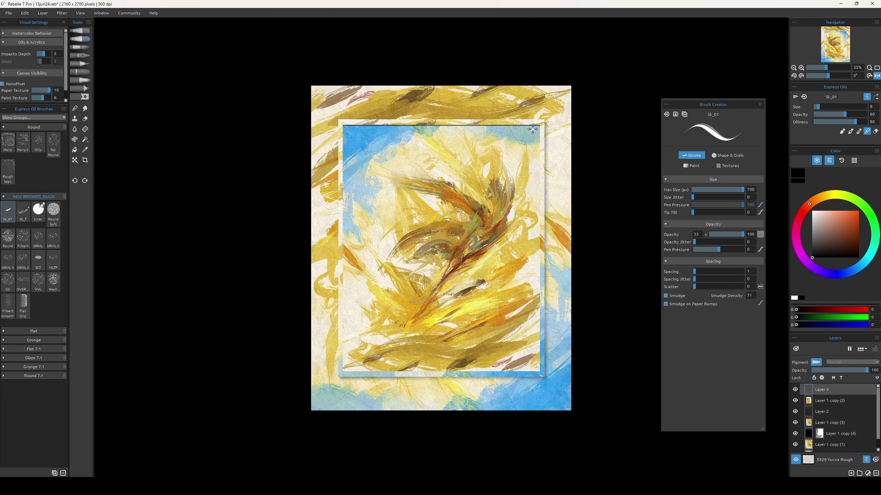
{"action": "key", "text": "ctrl+shift+n"}
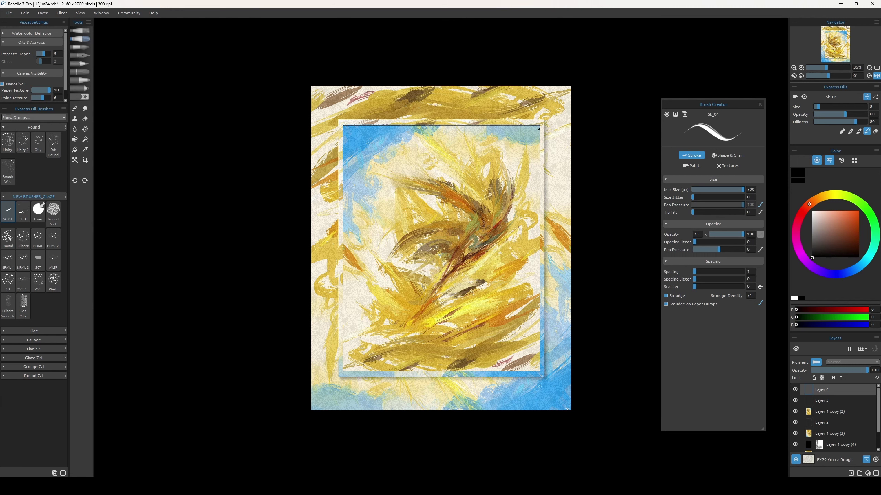
{"action": "key", "text": "ctrl+shift+n"}
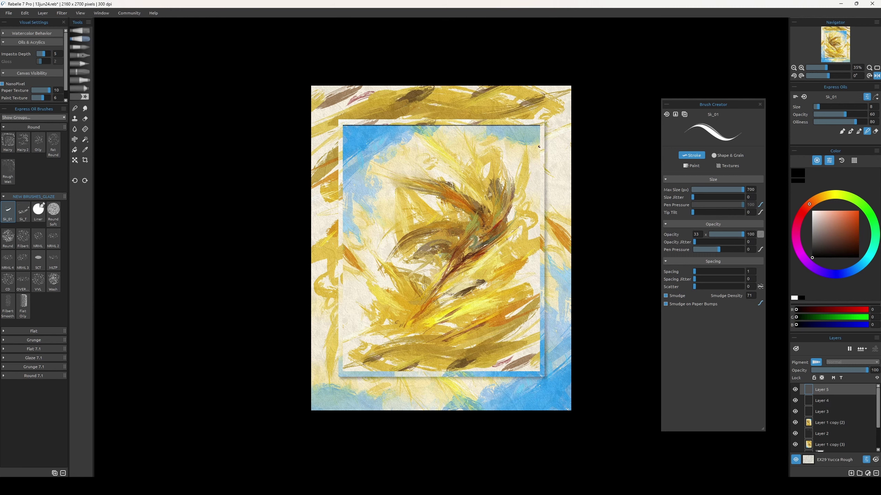
{"action": "left_click", "coordinate": [23, 211]}
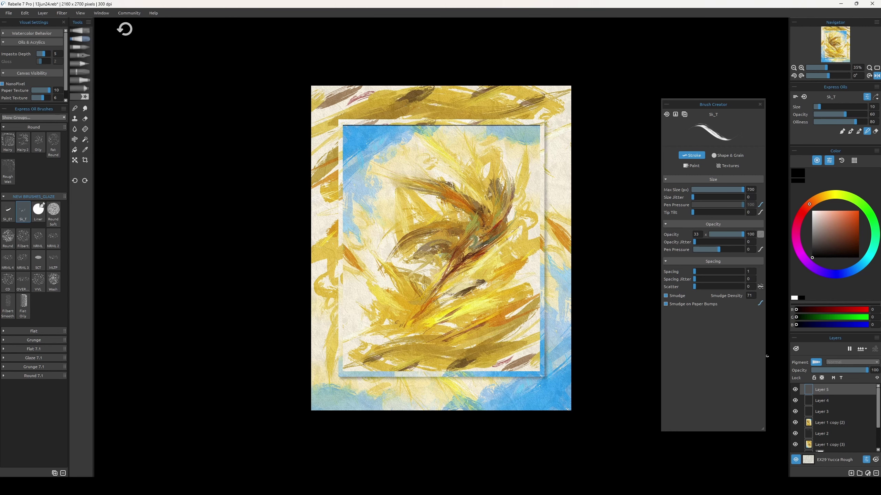
{"action": "key", "text": "Delete"}
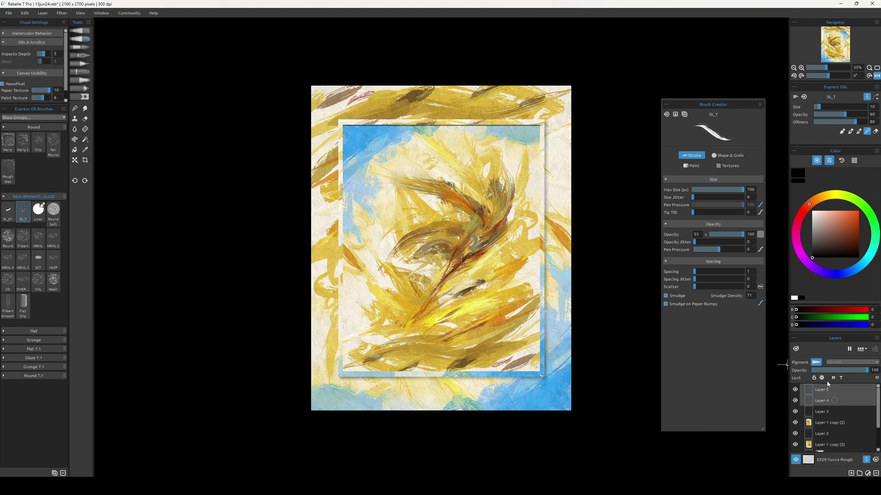
{"action": "key", "text": "Delete"}
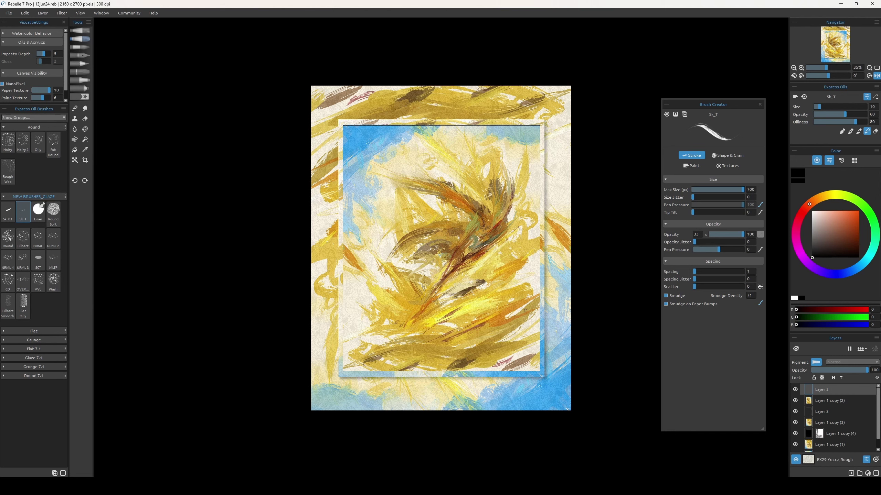
- Paint and undo an orange test stroke, then delete Layer 3
{"action": "left_click", "coordinate": [838, 107]}
{"action": "left_click", "coordinate": [859, 211]}
{"action": "left_click_drag", "start_coordinate": [542, 283], "coordinate": [526, 305]}
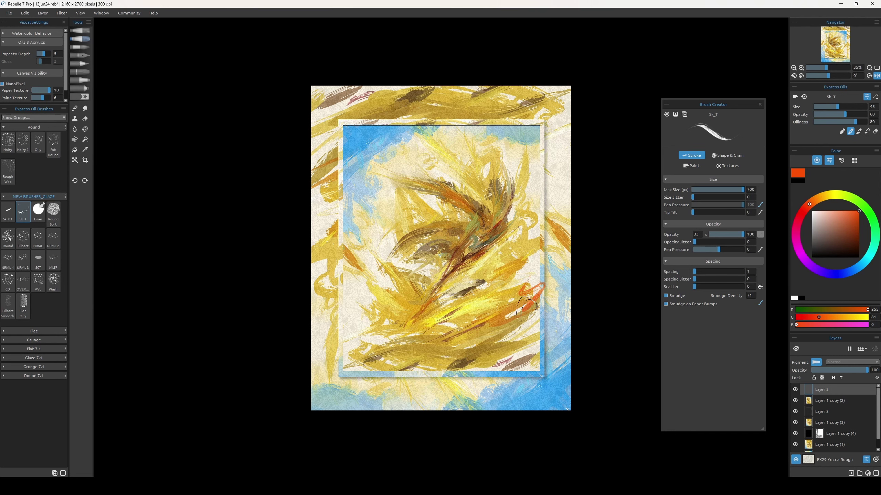
{"action": "key", "text": "ctrl+z"}
{"action": "left_click", "coordinate": [825, 370]}
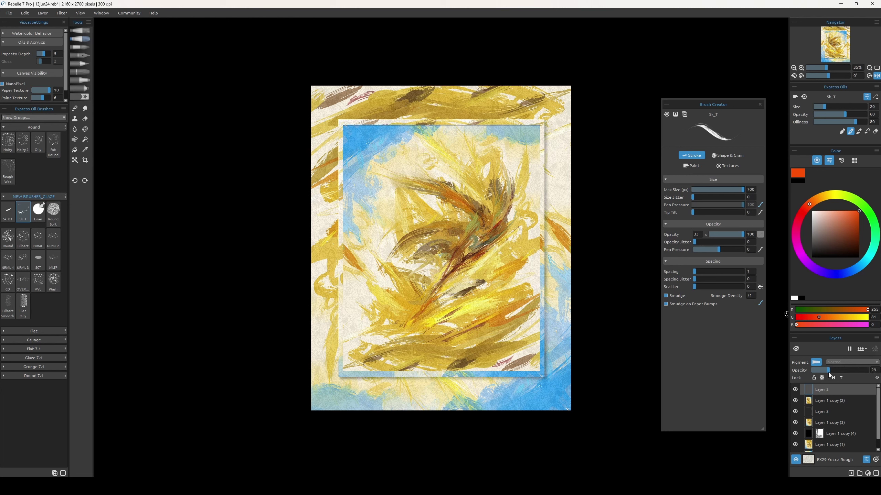
{"action": "left_click_drag", "start_coordinate": [828, 374], "coordinate": [871, 369]}
{"action": "key", "text": "Delete"}
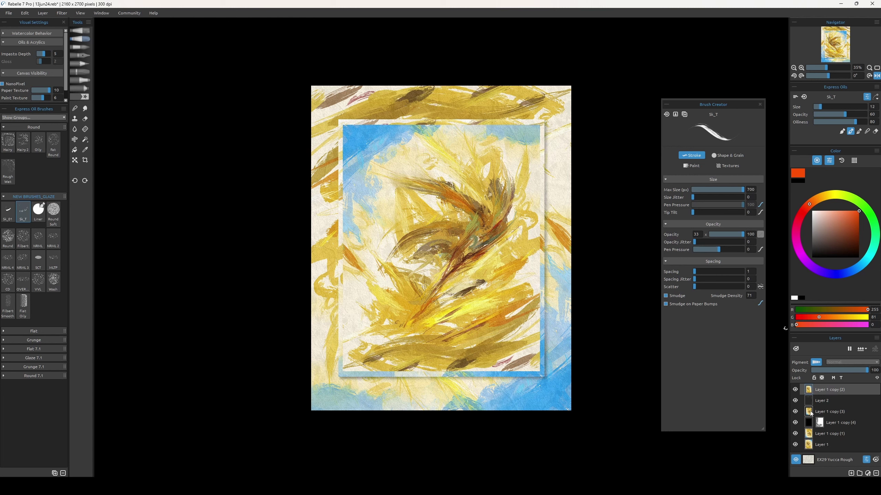
- Set Layer 1 copy (4) to 50 opacity and select all feather layers down to Layer 1
{"action": "left_click", "coordinate": [839, 423]}
{"action": "left_click_drag", "start_coordinate": [866, 370], "coordinate": [834, 375]}
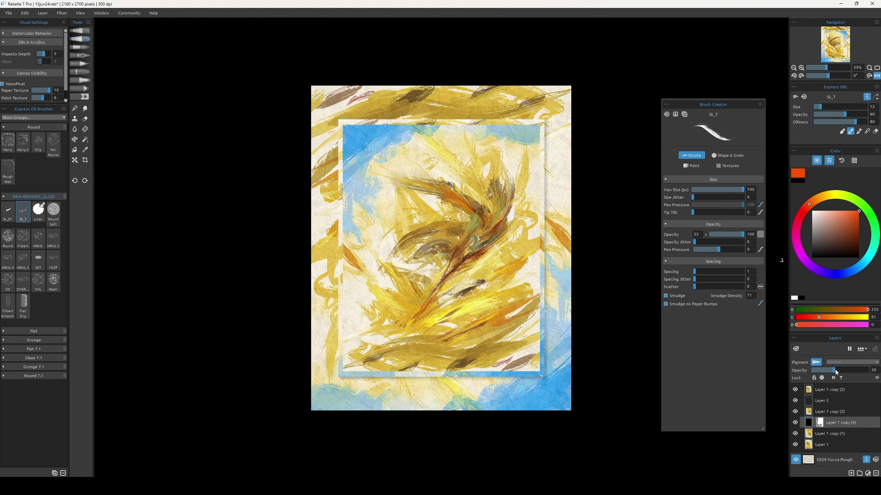
{"action": "left_click", "coordinate": [827, 394]}
{"action": "left_click", "coordinate": [832, 444], "text": "shift"}
- Merge the selected layers, test a pale white stroke, choose the thin Liner brush, and undo the test
{"action": "key", "text": "ctrl+e"}
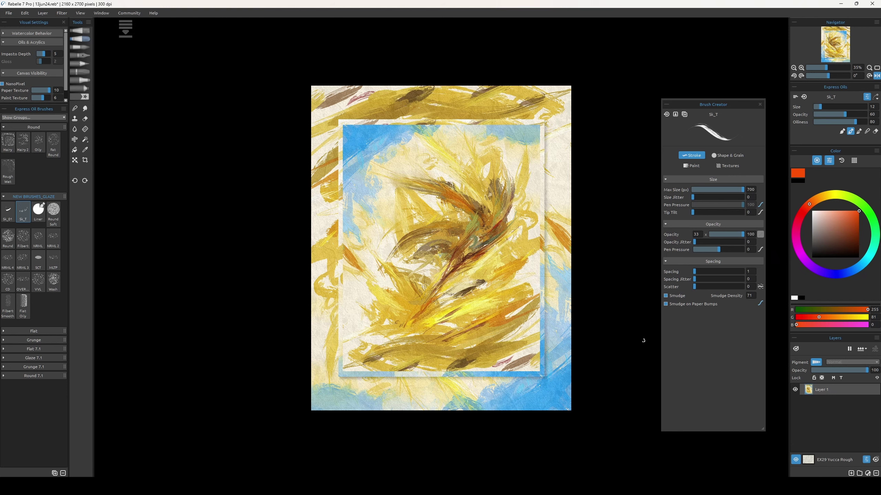
{"action": "key", "text": "ctrl+i"}
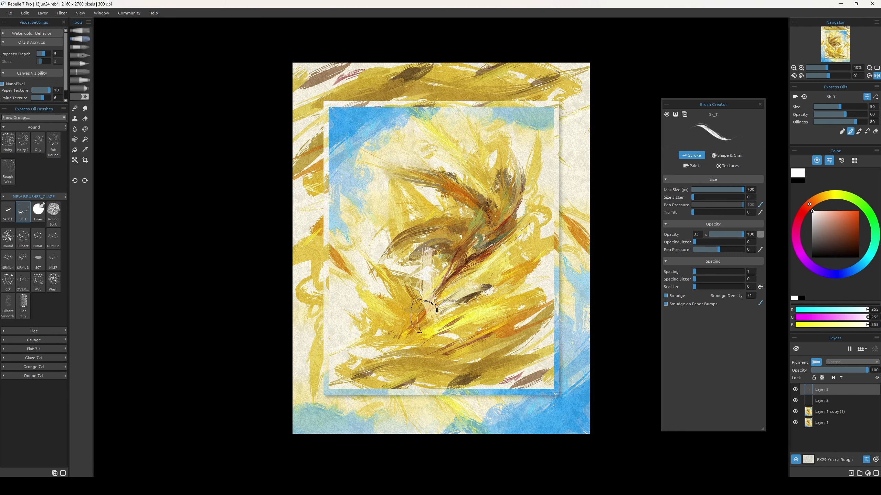
{"action": "mouse_move", "coordinate": [421, 328]}
{"action": "left_mouse_down"}
{"action": "mouse_move", "coordinate": [426, 359]}
{"action": "mouse_move", "coordinate": [435, 327]}
{"action": "left_mouse_up"}
{"action": "left_click", "coordinate": [38, 210]}
{"action": "key", "text": "ctrl+z"}
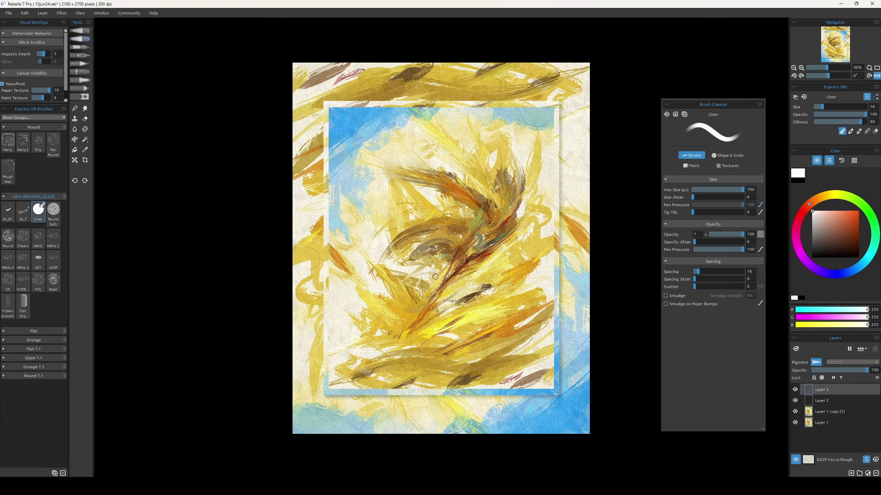
- Show the Paths panel and place a Circle shape from the Path Library on the painting
{"action": "left_click", "coordinate": [62, 13]}
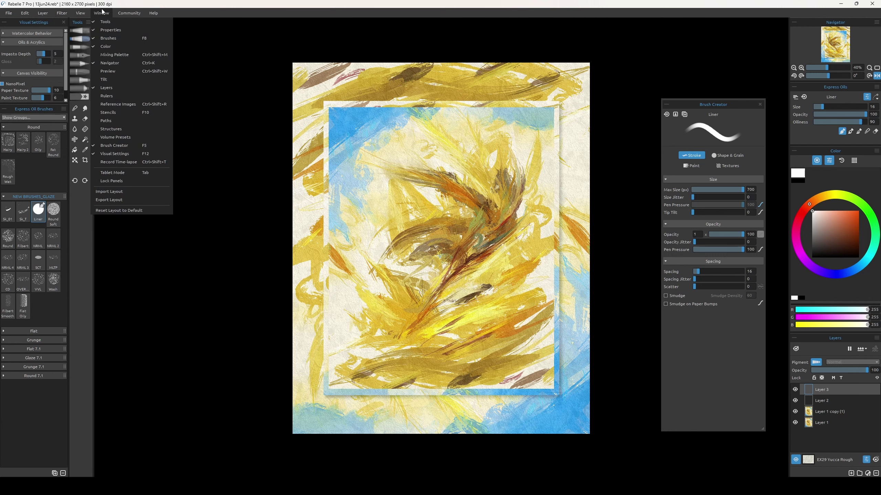
{"action": "left_click", "coordinate": [131, 121]}
{"action": "left_click", "coordinate": [200, 145]}
{"action": "left_click", "coordinate": [233, 122]}
{"action": "left_click", "coordinate": [270, 165]}
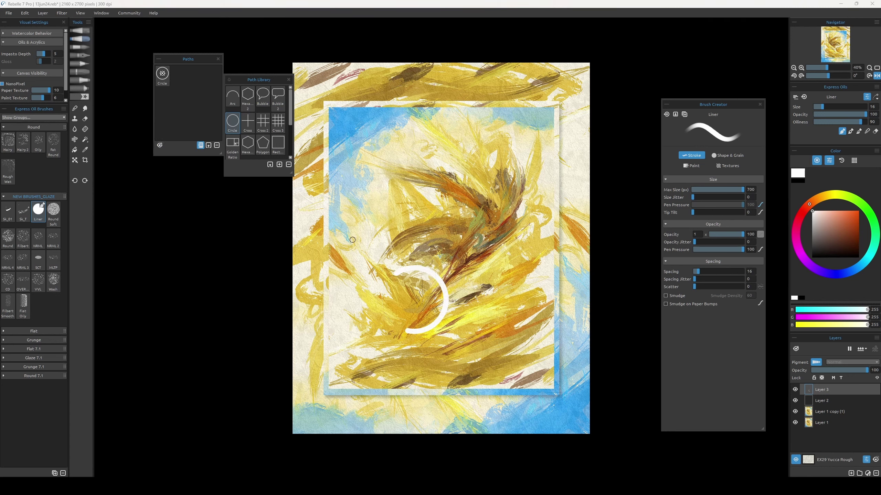
- Move the circle arc up-right, duplicate it below, and merge the copy into Layer 3
{"action": "key", "text": "ctrl+t"}
{"action": "mouse_move", "coordinate": [422, 299]}
{"action": "left_mouse_down"}
{"action": "mouse_move", "coordinate": [479, 238]}
{"action": "mouse_move", "coordinate": [485, 313]}
{"action": "left_mouse_up"}
{"action": "key", "text": "ctrl+j"}
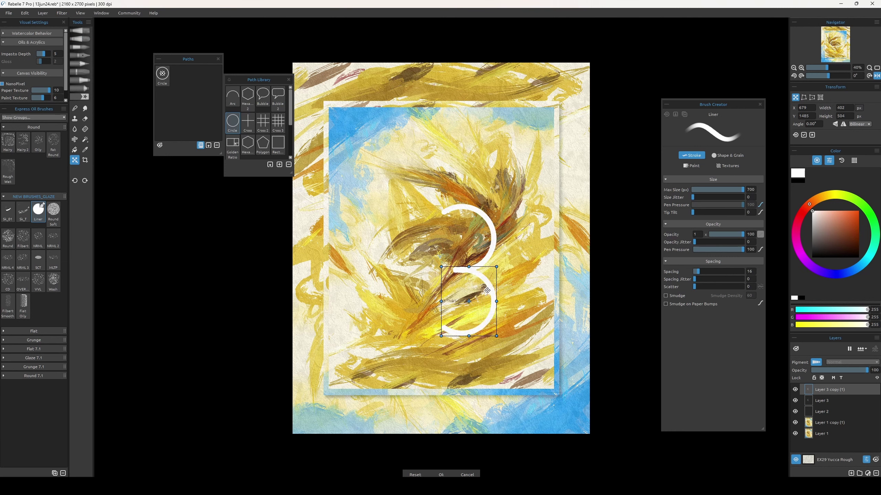
{"action": "key", "text": "Return"}
{"action": "key", "text": "ctrl+e"}
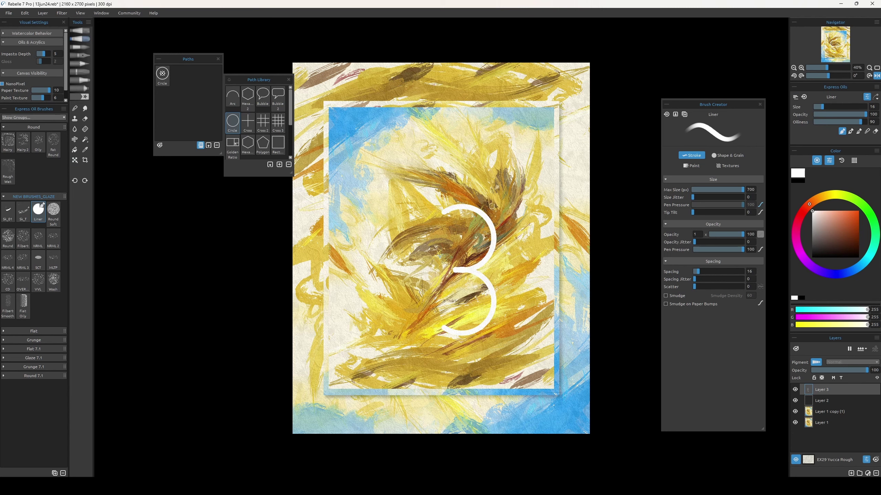
- Squash the 3 shape shorter from the top and slant it by pulling its right side
{"action": "key", "text": "ctrl+t"}
{"action": "mouse_move", "coordinate": [468, 203]}
{"action": "left_mouse_down"}
{"action": "mouse_move", "coordinate": [470, 221]}
{"action": "mouse_move", "coordinate": [471, 210]}
{"action": "left_mouse_up"}
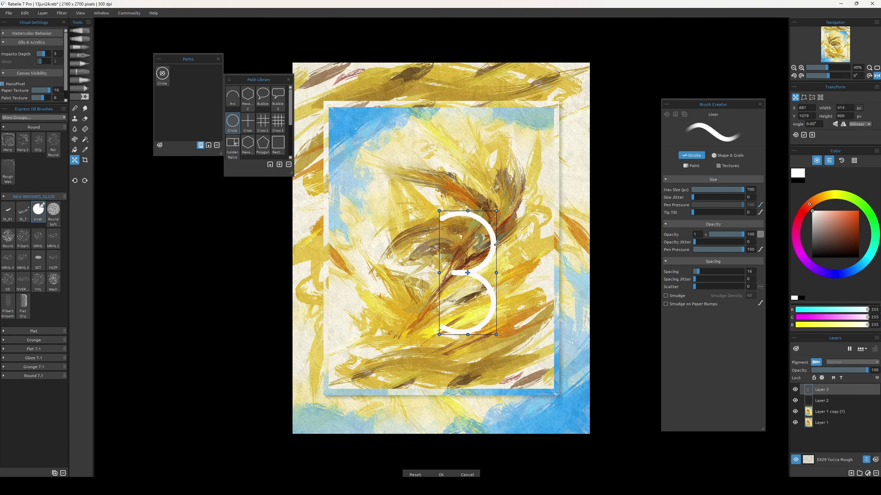
{"action": "key", "text": "Return"}
{"action": "key", "text": "ctrl+t"}
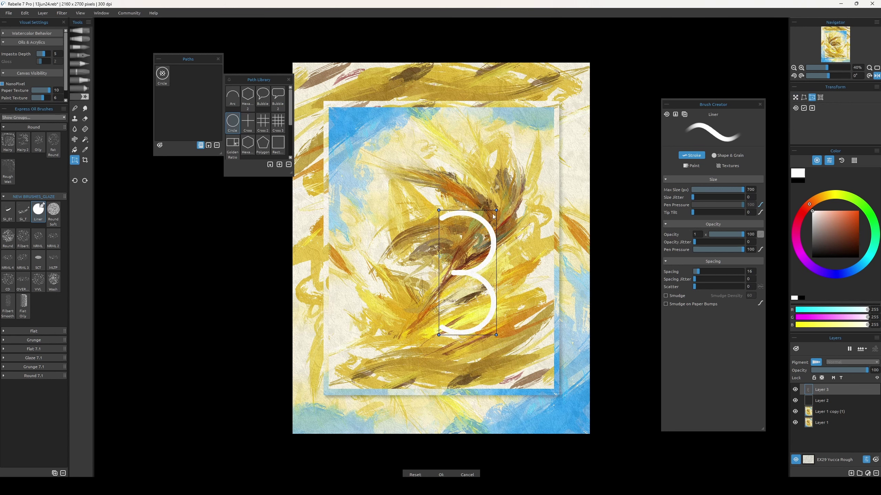
{"action": "mouse_move", "coordinate": [496, 273]}
{"action": "left_mouse_down"}
{"action": "mouse_move", "coordinate": [483, 266]}
{"action": "mouse_move", "coordinate": [484, 251]}
{"action": "left_mouse_up"}
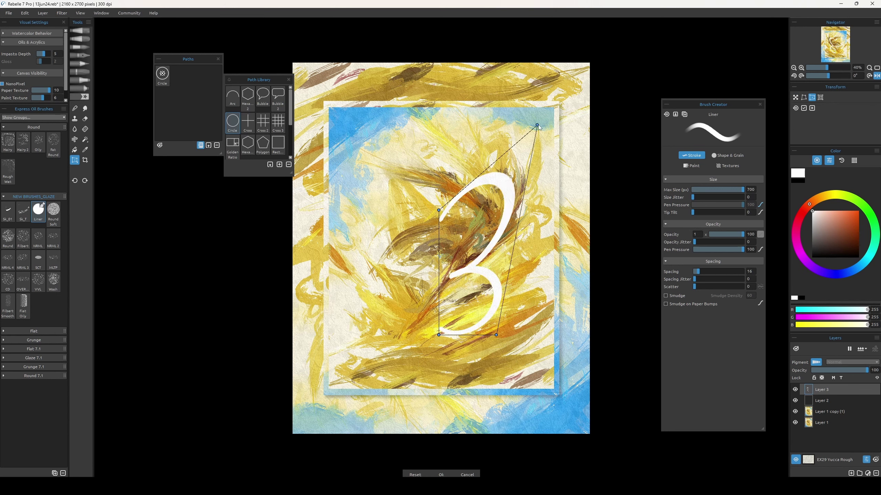
{"action": "key", "text": "Return"}
- Shrink the 3 shape and move it toward the lower right of the painting
{"action": "key", "text": "ctrl+t"}
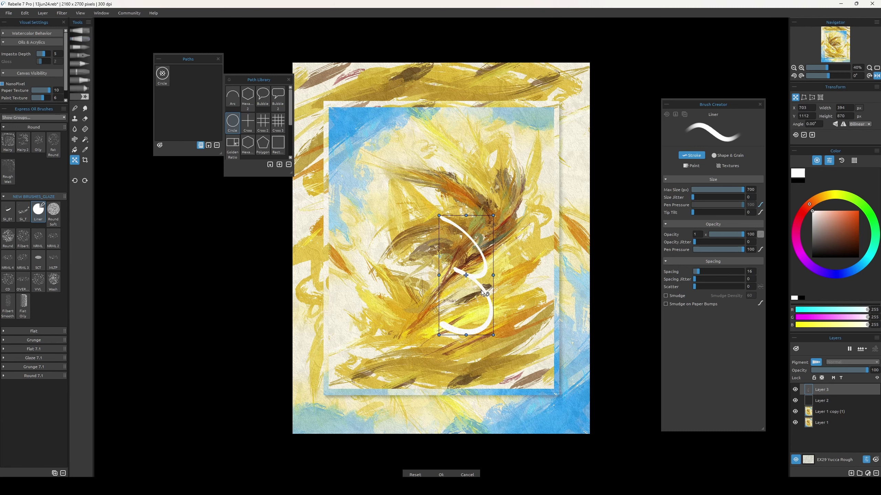
{"action": "left_click_drag", "start_coordinate": [467, 273], "coordinate": [515, 294]}
{"action": "mouse_move", "coordinate": [543, 231]}
{"action": "left_mouse_down"}
{"action": "mouse_move", "coordinate": [522, 278]}
{"action": "mouse_move", "coordinate": [530, 260]}
{"action": "left_mouse_up"}
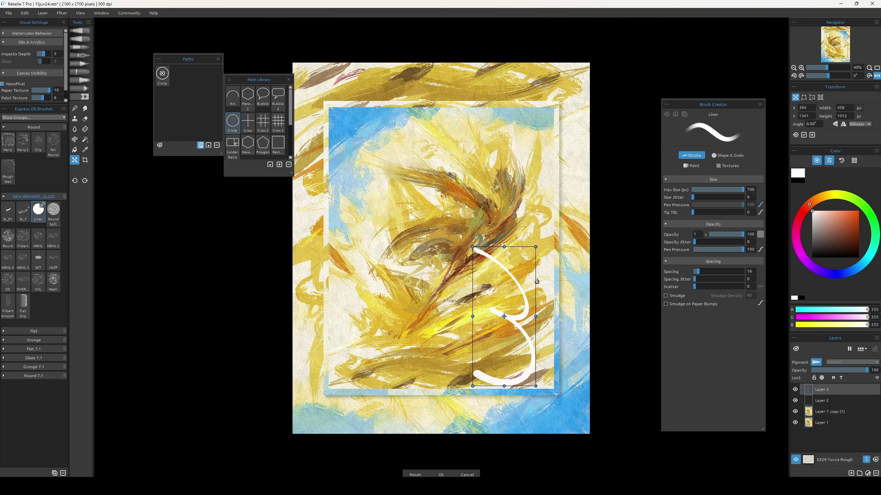
{"action": "key", "text": "Return"}
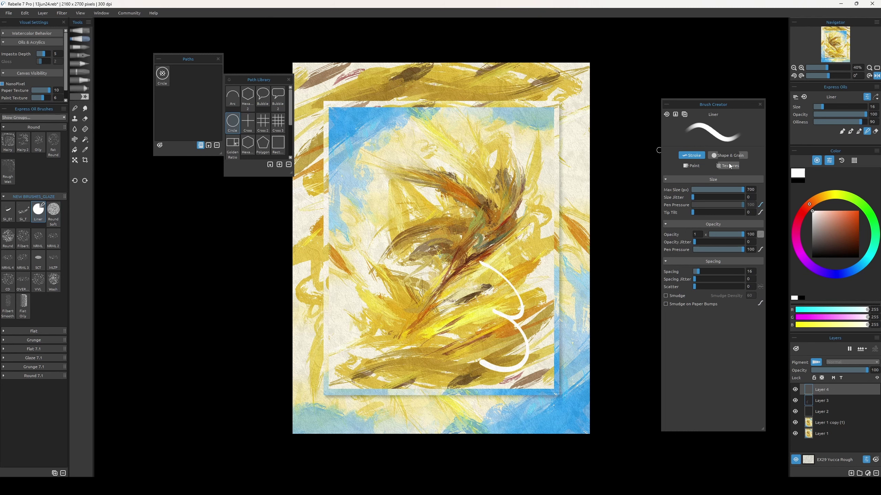
- Undo the white 3 strokes and load a smaller Sk_T brush with orange-red
{"action": "key", "text": "ctrl+z"}
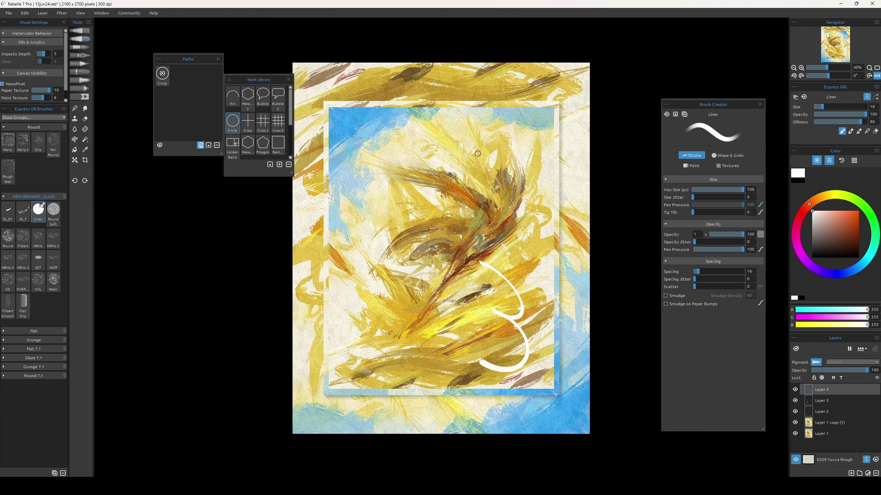
{"action": "key", "text": "ctrl+z"}
{"action": "left_click", "coordinate": [23, 211]}
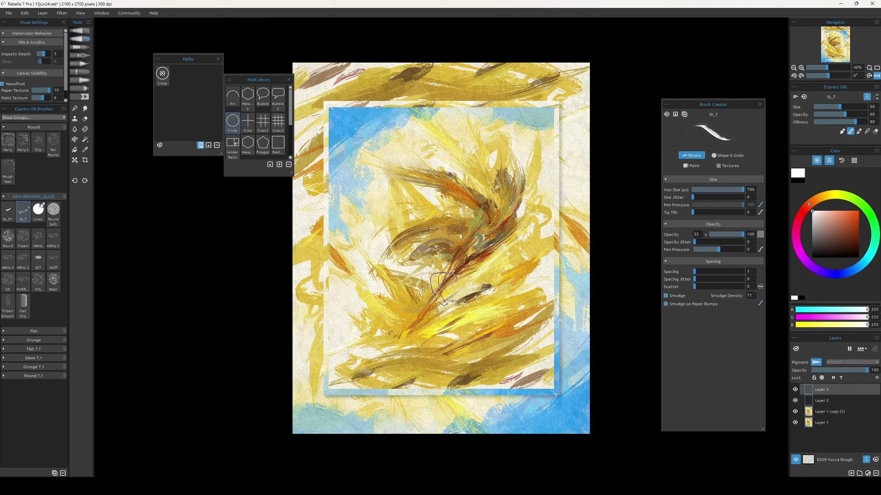
{"action": "key", "text": "bracketleft"}
{"action": "key", "text": "bracketleft"}
{"action": "key", "text": "bracketleft"}
{"action": "mouse_move", "coordinate": [837, 233]}
{"action": "left_mouse_down"}
{"action": "mouse_move", "coordinate": [859, 211]}
{"action": "mouse_move", "coordinate": [774, 224]}
{"action": "left_mouse_up"}
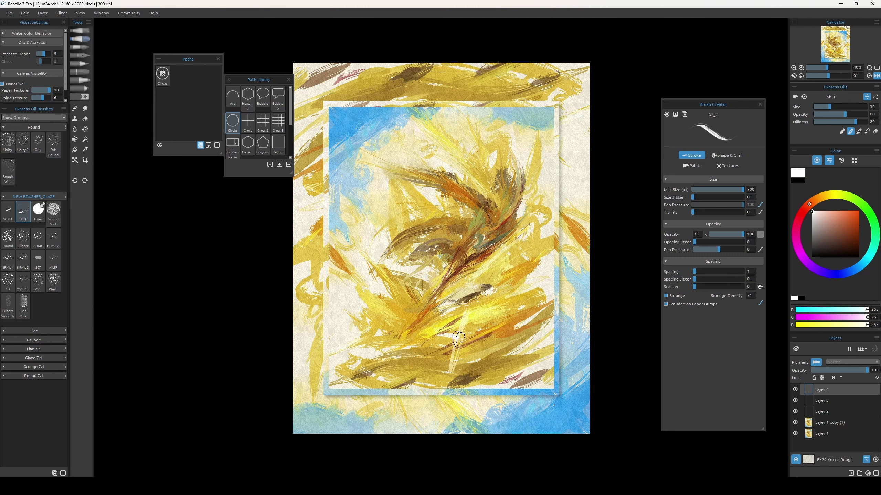
{"action": "key", "text": "ctrl+z"}
{"action": "key", "text": "ctrl+z"}
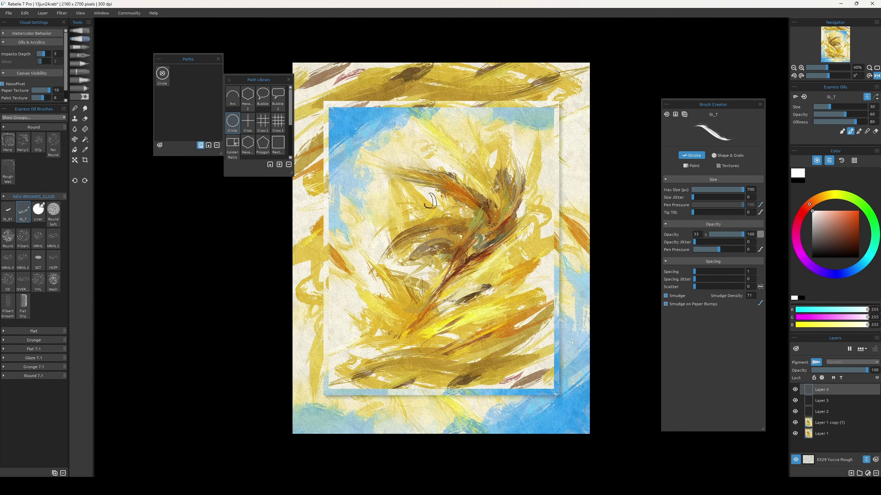
- Paint light blue strokes over the lower-right frame edge, then undo them and shrink the brush
{"action": "left_click", "coordinate": [355, 345], "text": "alt"}
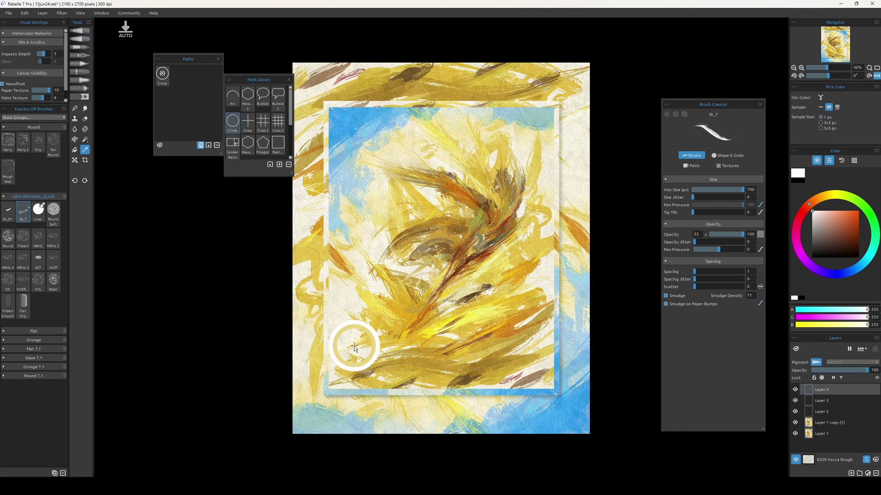
{"action": "left_click", "coordinate": [481, 428], "text": "alt"}
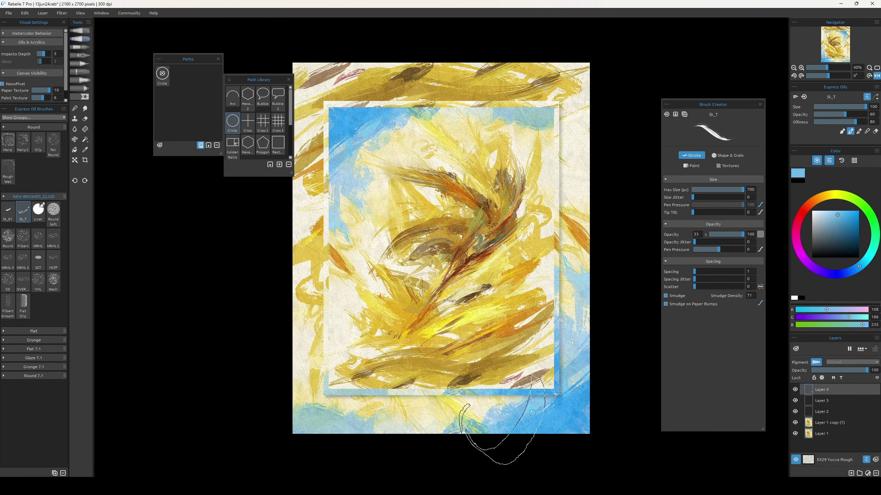
{"action": "mouse_move", "coordinate": [480, 429]}
{"action": "left_mouse_down"}
{"action": "mouse_move", "coordinate": [594, 348]}
{"action": "mouse_move", "coordinate": [472, 403]}
{"action": "left_mouse_up"}
{"action": "key", "text": "ctrl+z"}
{"action": "key", "text": "ctrl+z"}
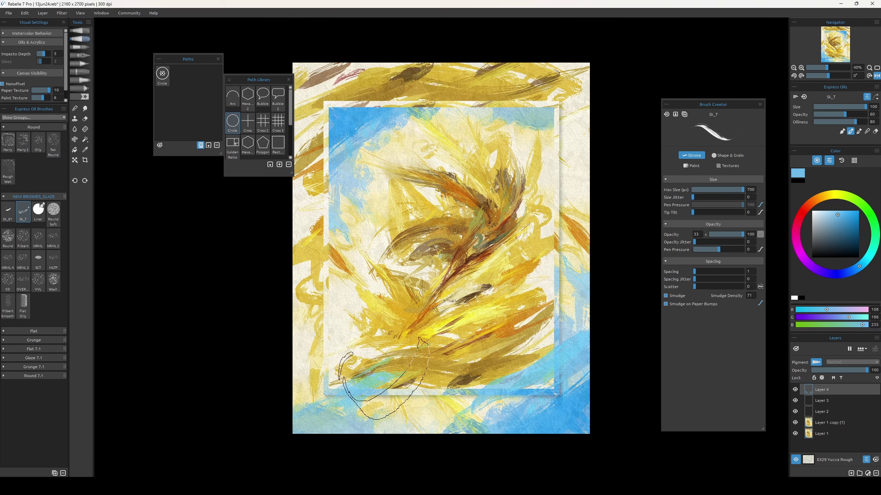
{"action": "key", "text": "ctrl+z"}
{"action": "key", "text": "bracketleft"}
{"action": "key", "text": "bracketleft"}
{"action": "key", "text": "bracketleft"}
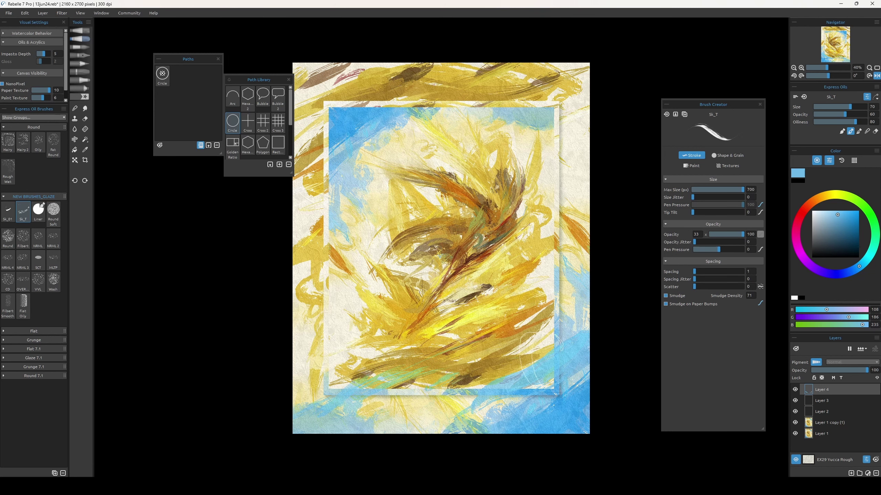
- Paint dark navy diagonal strokes across the lower-right blue, then reload light blue with a smaller brush
{"action": "left_click", "coordinate": [506, 399], "text": "alt"}
{"action": "left_click", "coordinate": [478, 373], "text": "alt"}
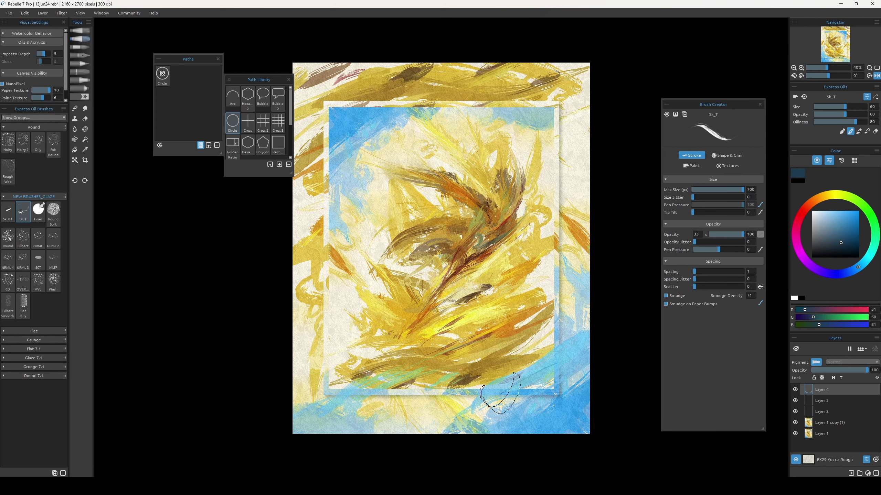
{"action": "key", "text": "bracketright"}
{"action": "key", "text": "bracketright"}
{"action": "key", "text": "bracketright"}
{"action": "left_click_drag", "start_coordinate": [590, 349], "coordinate": [438, 436]}
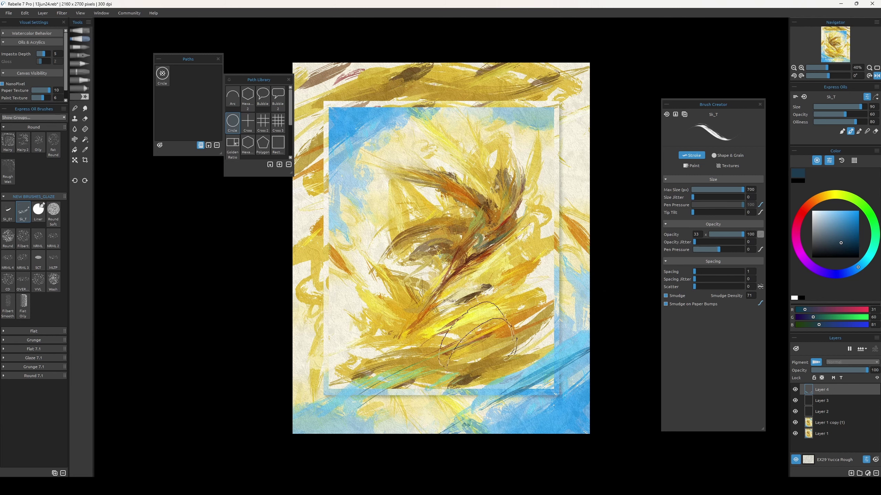
{"action": "left_click", "coordinate": [357, 400], "text": "alt"}
{"action": "key", "text": "bracketleft"}
{"action": "key", "text": "bracketleft"}
{"action": "key", "text": "bracketleft"}
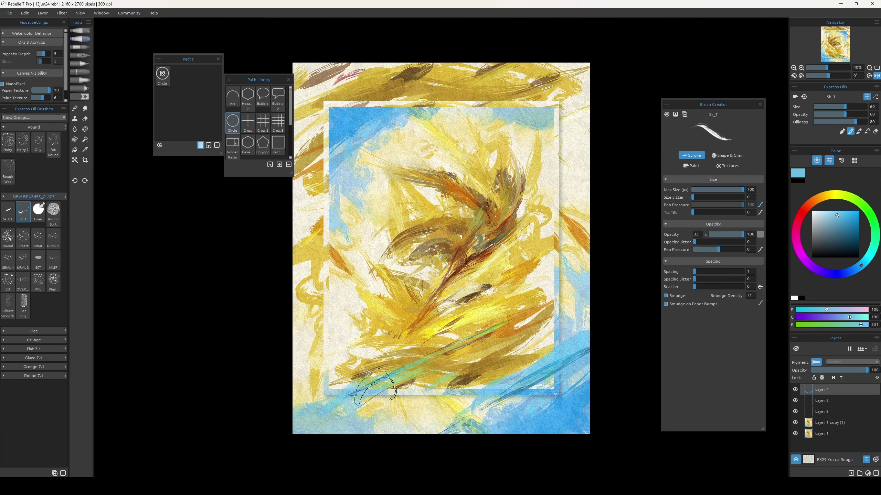
{"action": "key", "text": "bracketleft"}
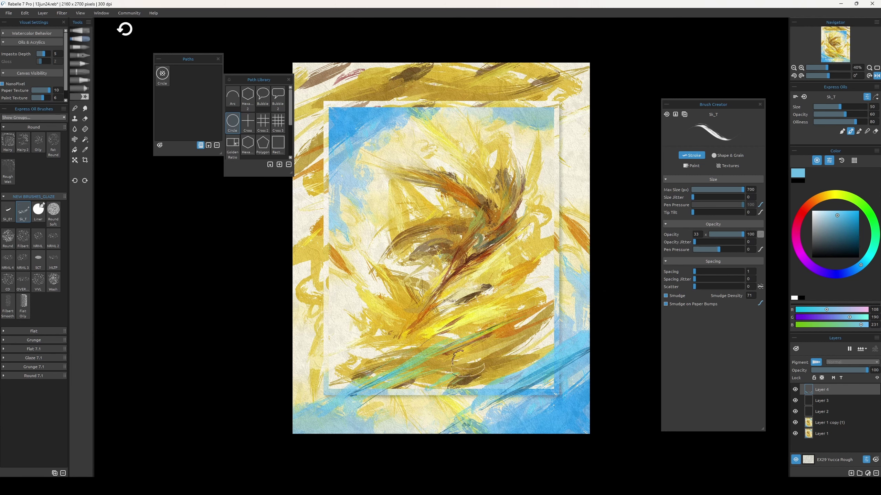
{"action": "key", "text": "bracketleft"}
- Close the Paths and Path Library panels, resize the brush, and undo the recent strokes and layers
{"action": "left_click", "coordinate": [200, 145]}
{"action": "left_click", "coordinate": [218, 59]}
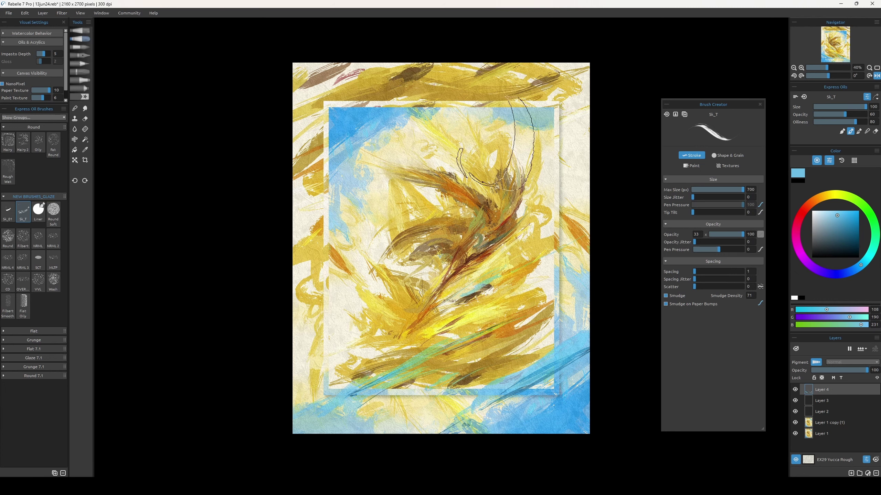
{"action": "key", "text": "bracketright"}
{"action": "key", "text": "bracketright"}
{"action": "key", "text": "bracketright"}
{"action": "key", "text": "bracketleft"}
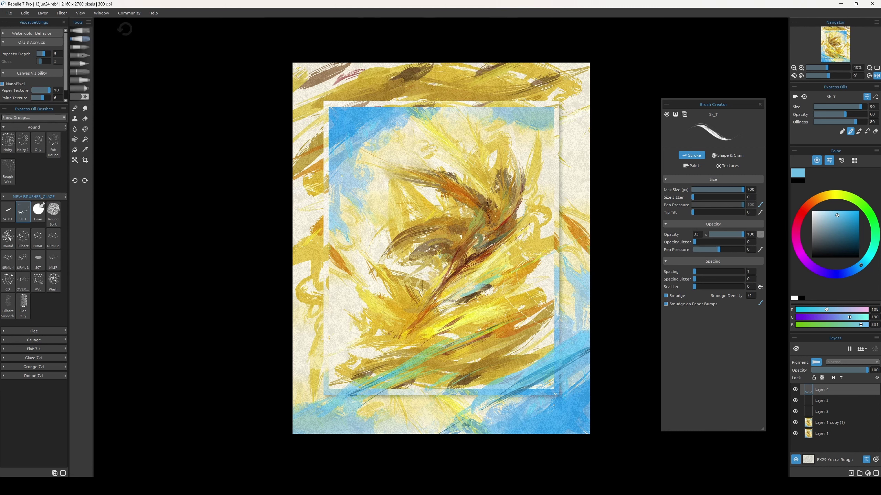
{"action": "key", "text": "bracketright"}
{"action": "key", "text": "bracketright"}
{"action": "key", "text": "bracketright"}
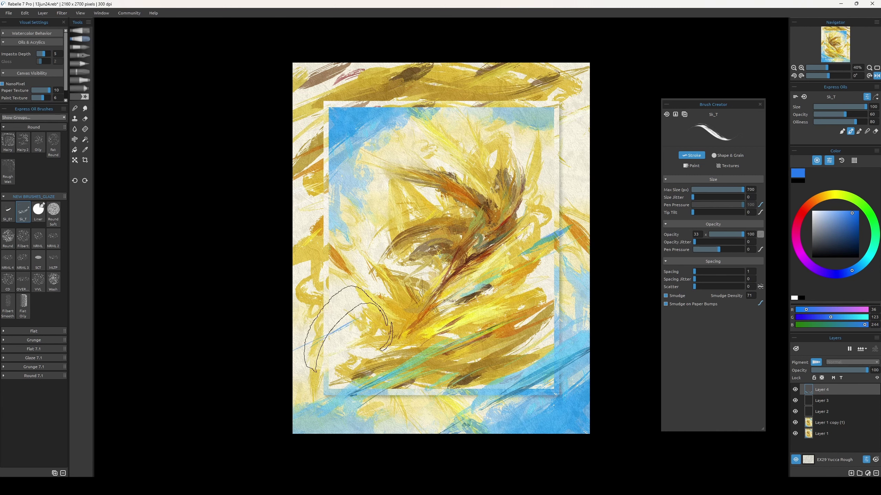
{"action": "key", "text": "bracketleft"}
{"action": "key", "text": "bracketleft"}
{"action": "key", "text": "bracketleft"}
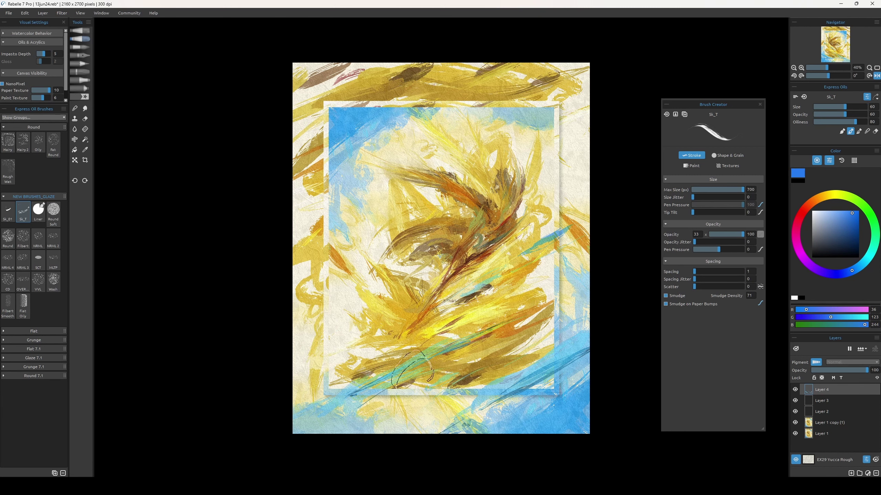
{"action": "key", "text": "ctrl+z"}
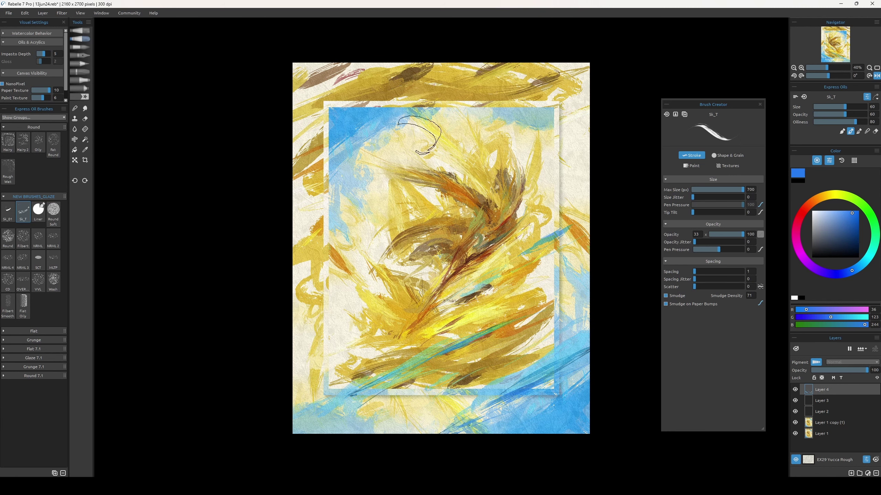
{"action": "left_click", "coordinate": [531, 244], "text": "alt"}
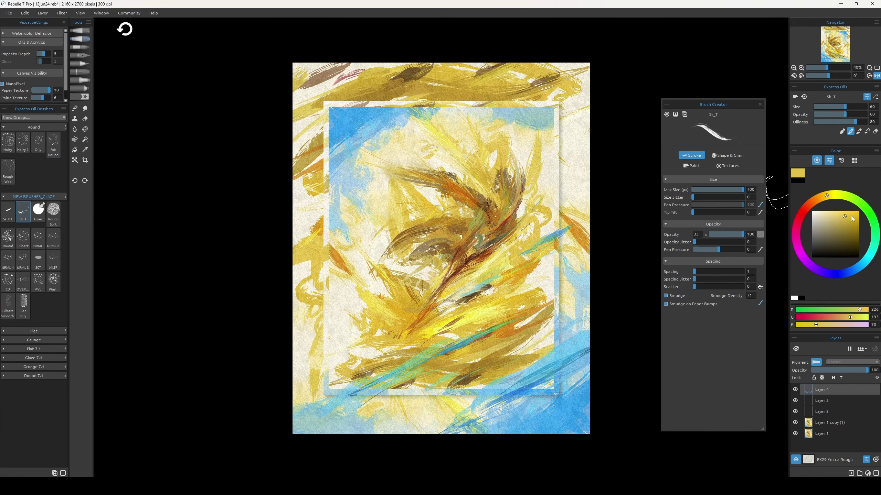
{"action": "key", "text": "ctrl+z"}
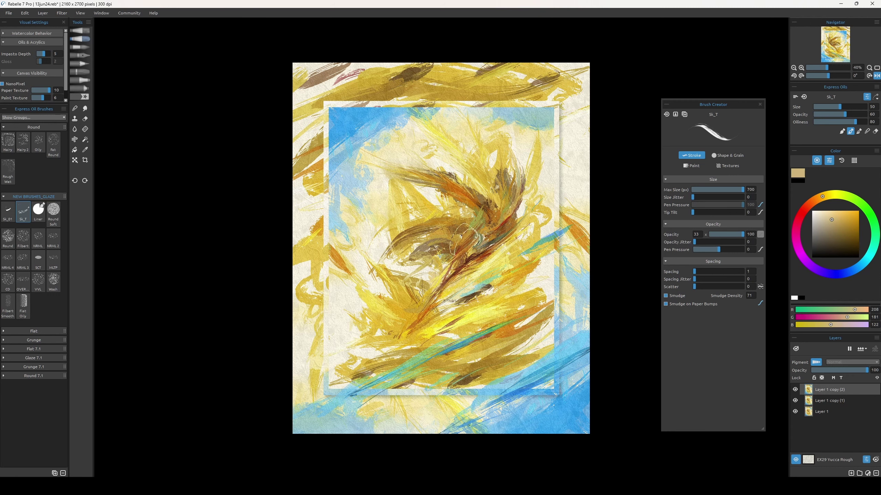
- Paint orange strokes into the central feather with the view mirrored, then add a new Layer 2
{"action": "left_click", "coordinate": [459, 249], "text": "alt"}
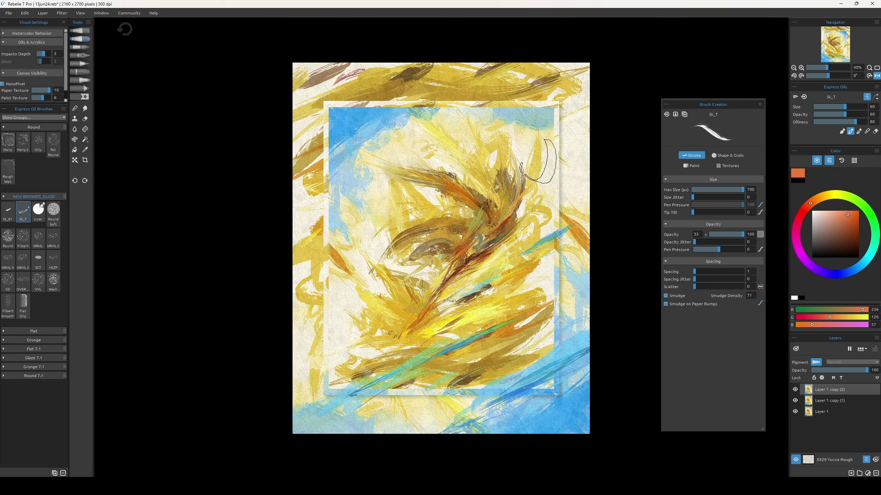
{"action": "key", "text": "]"}
{"action": "key", "text": "]"}
{"action": "key", "text": "]"}
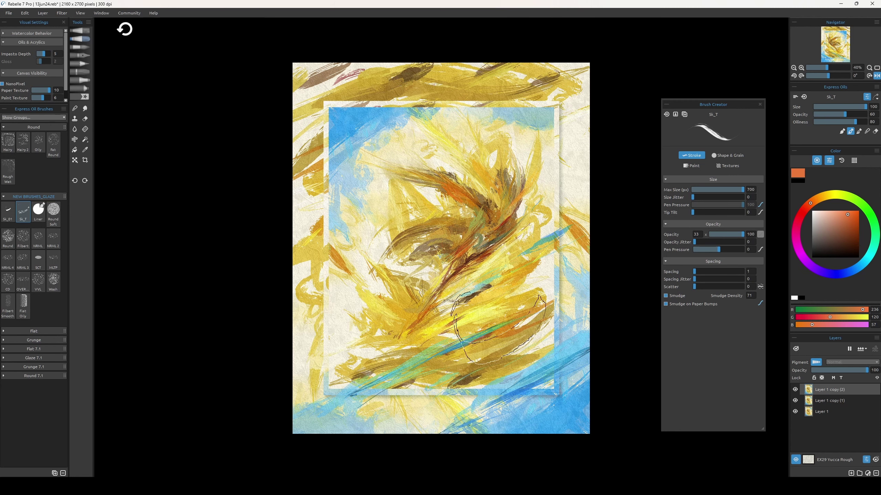
{"action": "key", "text": "m"}
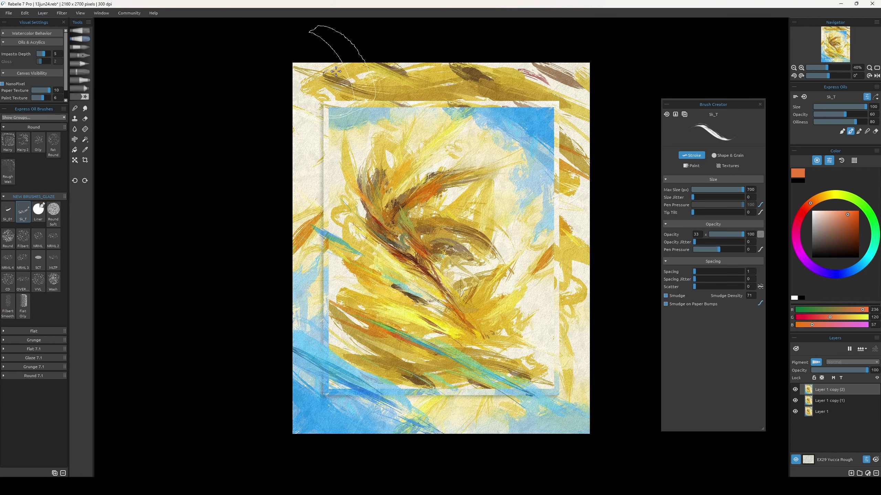
{"action": "left_click_drag", "start_coordinate": [451, 229], "coordinate": [424, 265]}
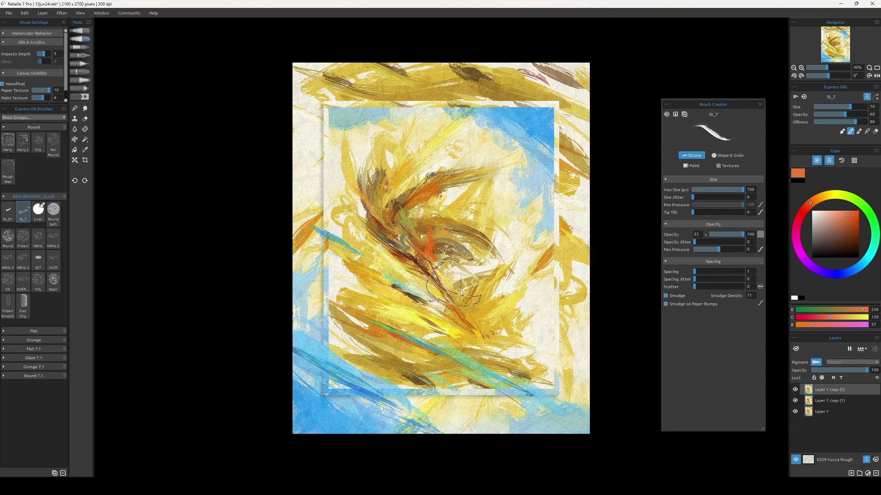
{"action": "key", "text": "e"}
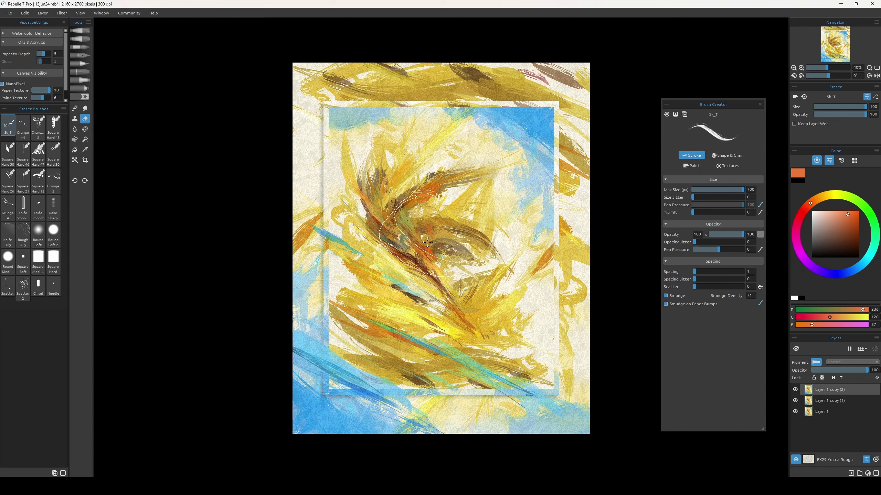
{"action": "key", "text": "e"}
{"action": "key", "text": "h"}
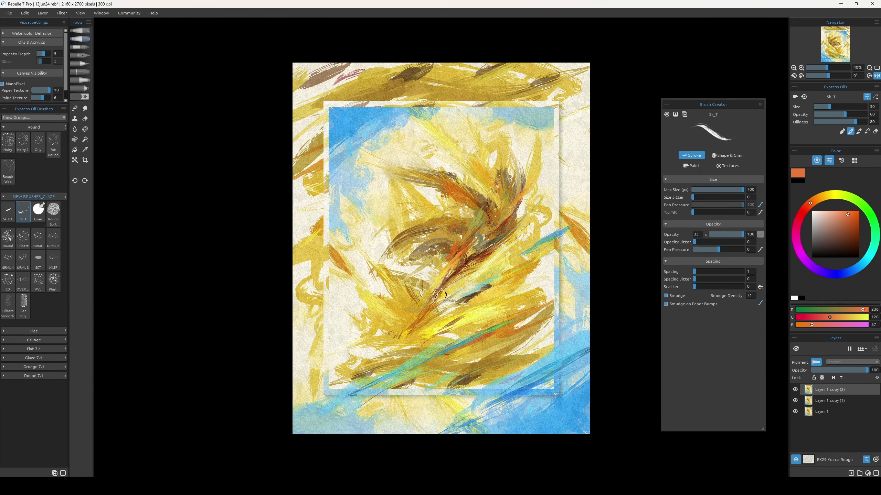
{"action": "left_click_drag", "start_coordinate": [480, 293], "coordinate": [502, 289]}
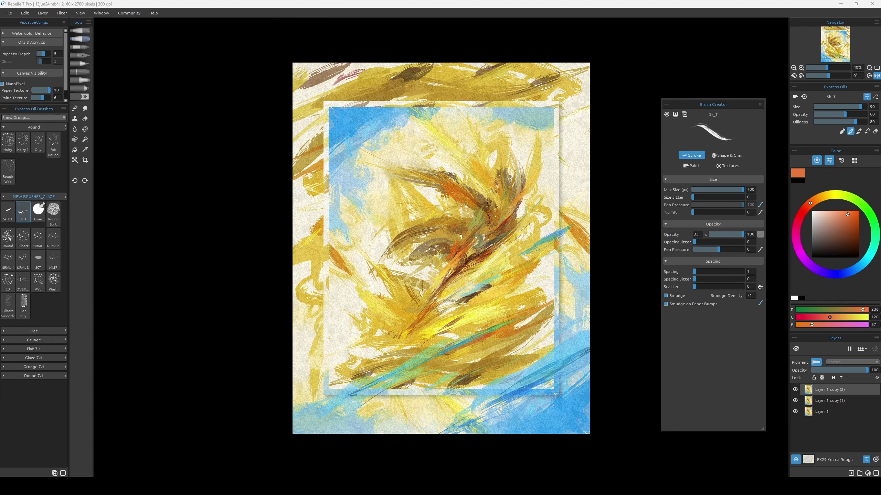
{"action": "key", "text": "ctrl+shift+n"}
{"action": "key", "text": "s"}
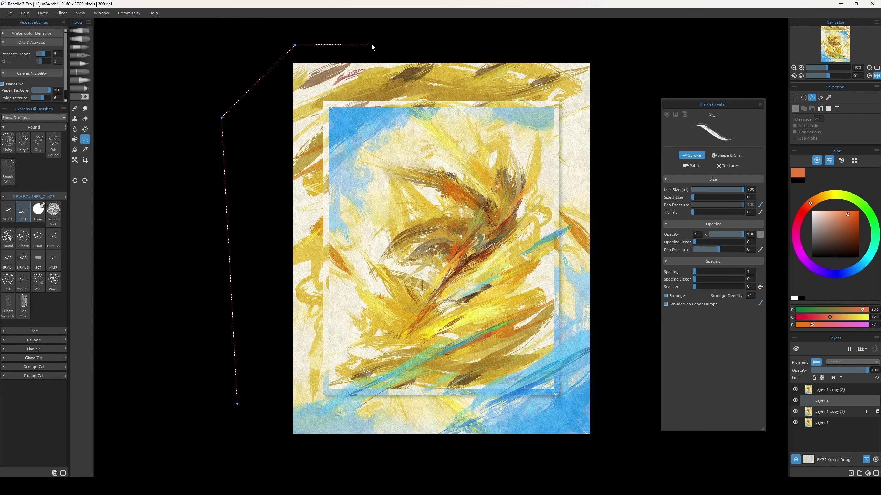
- Start a polygon selection at the bottom left, then cancel it and return to the brush
{"action": "left_click", "coordinate": [378, 449]}
{"action": "left_click", "coordinate": [255, 440]}
{"action": "left_click", "coordinate": [235, 405]}
{"action": "key", "text": "b"}
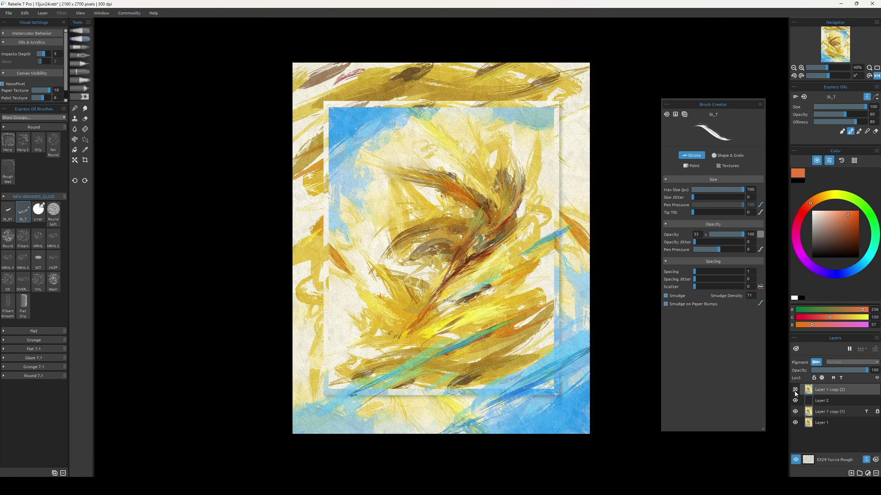
- Move Layer 1 copy (3) above Layer 2 and shift its content far to the left
{"action": "left_click", "coordinate": [853, 412]}
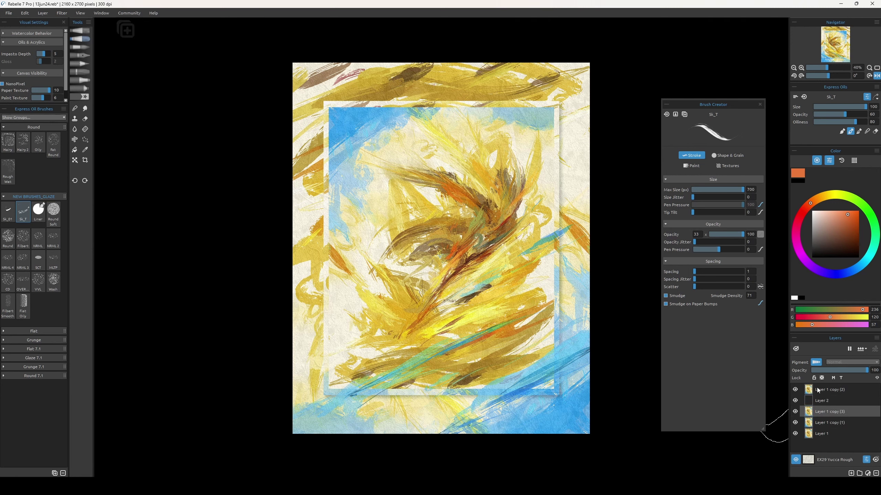
{"action": "left_click_drag", "start_coordinate": [826, 399], "coordinate": [826, 411]}
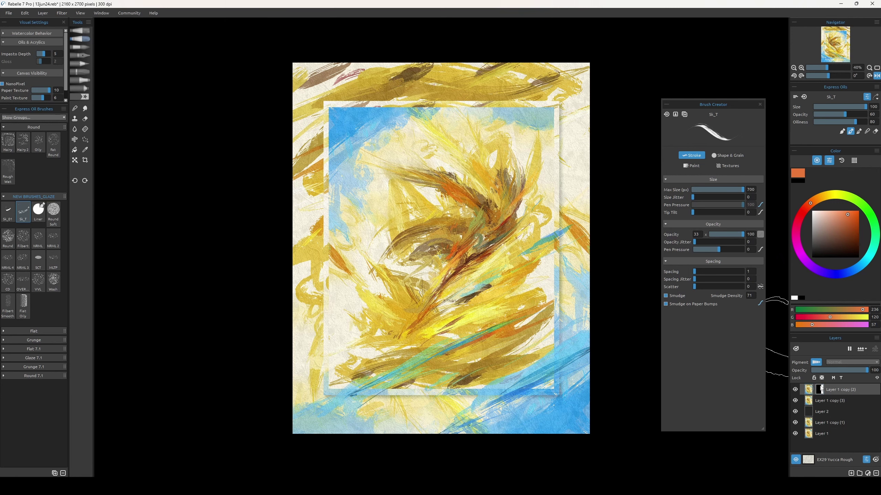
{"action": "key", "text": "ctrl+t"}
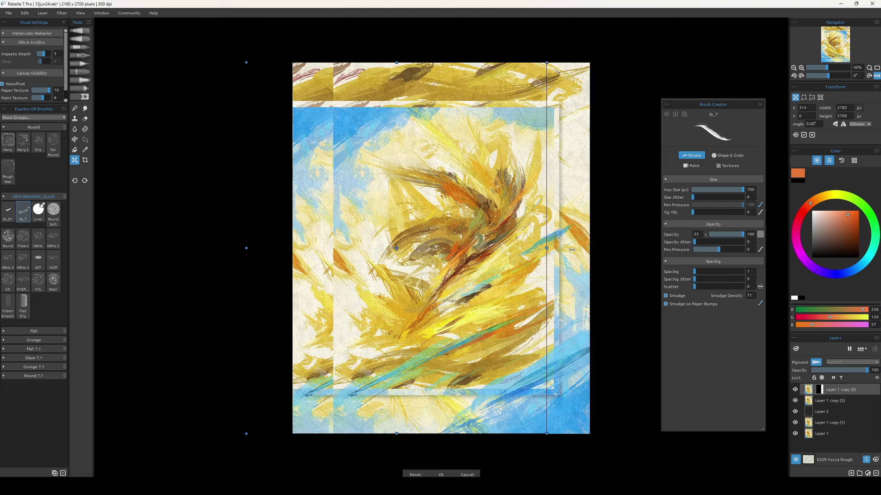
{"action": "left_click_drag", "start_coordinate": [399, 282], "coordinate": [140, 282]}
{"action": "key", "text": "Return"}
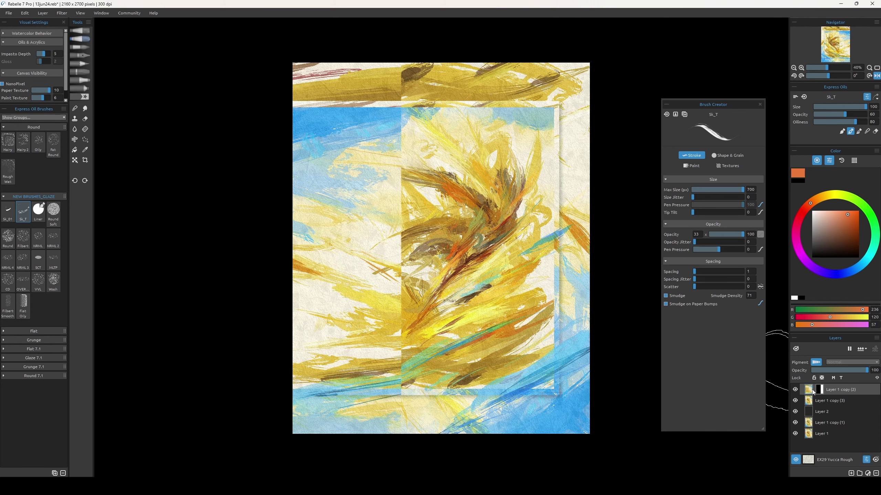
- Fill the canvas's left region with white and shift the feather layer further left
{"action": "left_click", "coordinate": [794, 297]}
{"action": "key", "text": "g"}
{"action": "left_click", "coordinate": [399, 251]}
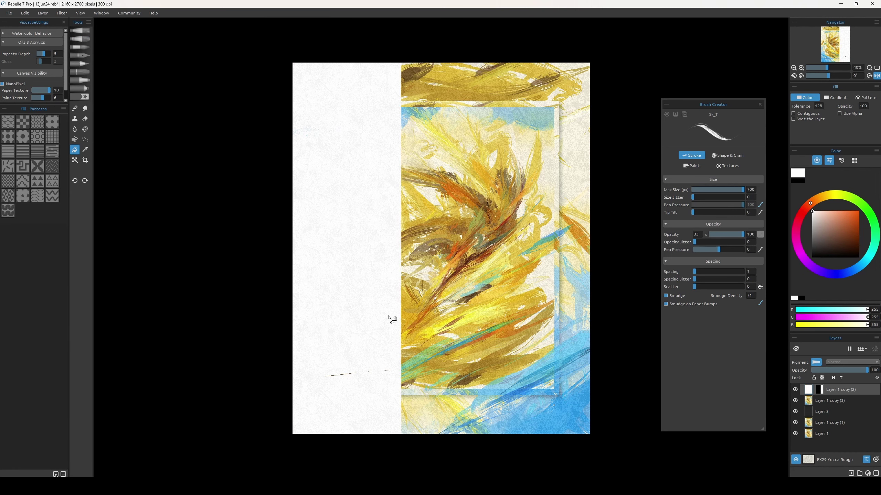
{"action": "key", "text": "ctrl+t"}
{"action": "mouse_move", "coordinate": [350, 315]}
{"action": "left_mouse_down"}
{"action": "mouse_move", "coordinate": [431, 325]}
{"action": "mouse_move", "coordinate": [286, 341]}
{"action": "mouse_move", "coordinate": [347, 342]}
{"action": "left_mouse_up"}
{"action": "key", "text": "g"}
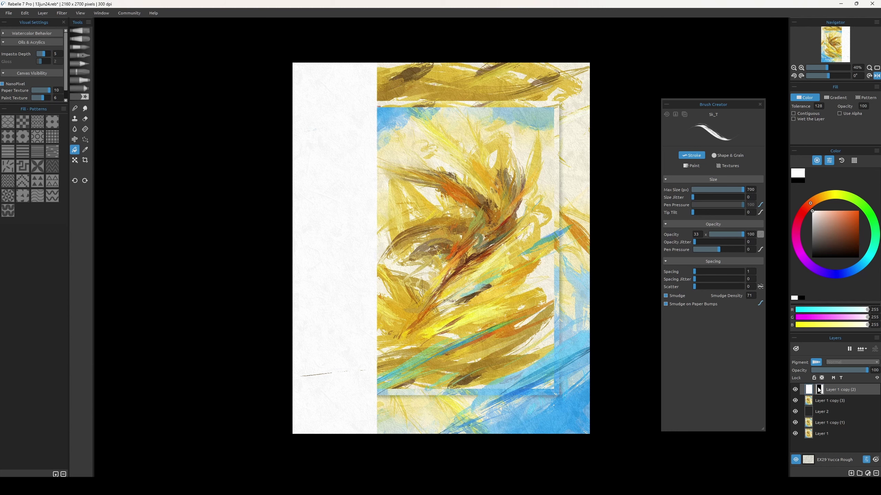
- Paint black on the mask with Spray and Sk_T to reveal golden and blue strokes on the left, then open Levels
{"action": "left_click", "coordinate": [80, 89]}
{"action": "left_click", "coordinate": [8, 146]}
{"action": "left_click", "coordinate": [830, 250]}
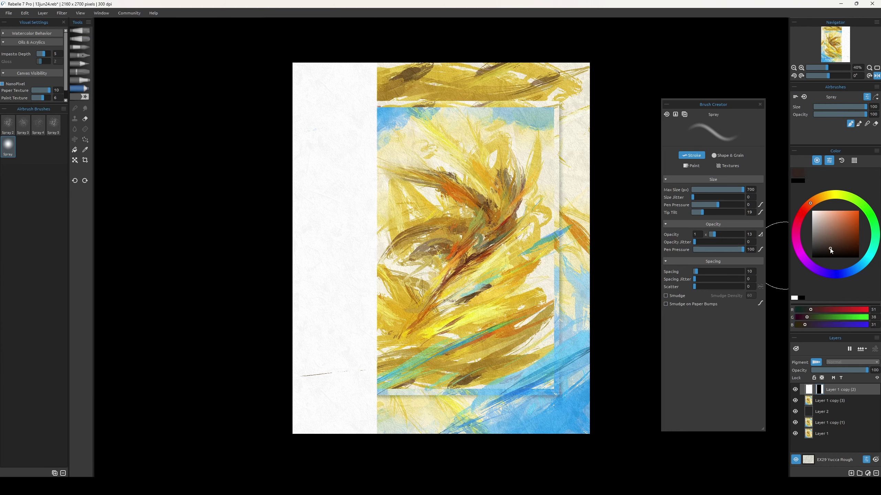
{"action": "left_click_drag", "start_coordinate": [831, 250], "coordinate": [811, 257]}
{"action": "mouse_move", "coordinate": [352, 198]}
{"action": "left_mouse_down"}
{"action": "mouse_move", "coordinate": [325, 291]}
{"action": "mouse_move", "coordinate": [367, 301]}
{"action": "mouse_move", "coordinate": [365, 234]}
{"action": "mouse_move", "coordinate": [325, 271]}
{"action": "left_mouse_up"}
{"action": "left_click", "coordinate": [80, 38]}
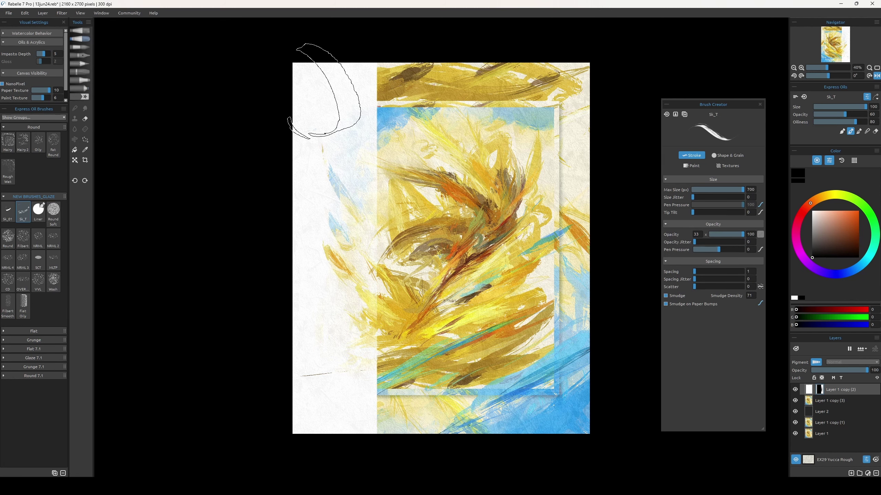
{"action": "mouse_move", "coordinate": [324, 90]}
{"action": "left_mouse_down"}
{"action": "mouse_move", "coordinate": [318, 266]}
{"action": "mouse_move", "coordinate": [351, 444]}
{"action": "left_mouse_up"}
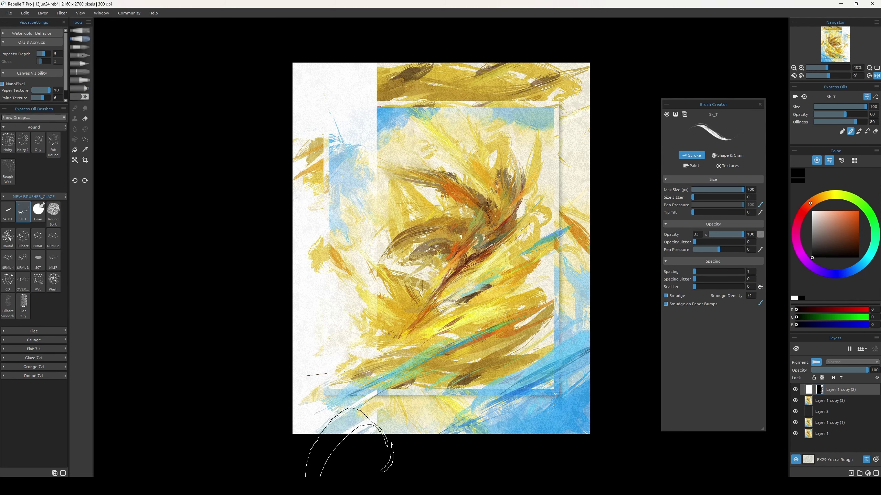
{"action": "mouse_move", "coordinate": [324, 148]}
{"action": "left_mouse_down"}
{"action": "mouse_move", "coordinate": [235, 70]}
{"action": "mouse_move", "coordinate": [383, 197]}
{"action": "left_mouse_up"}
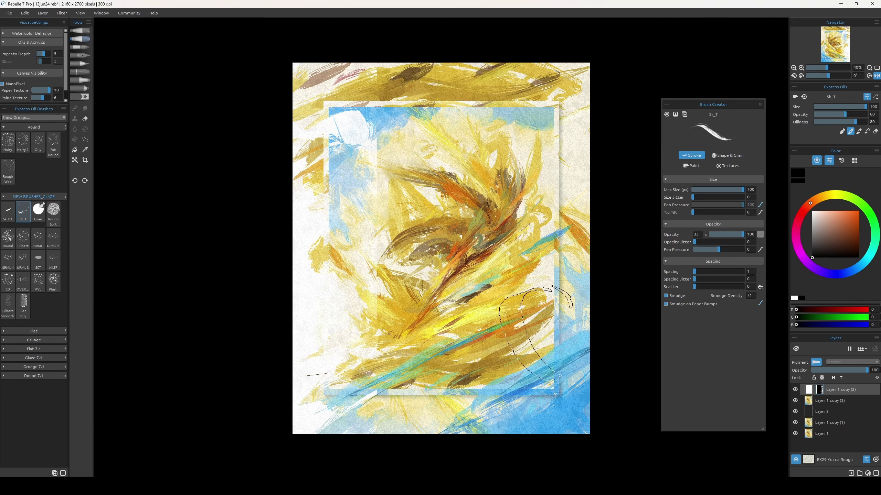
{"action": "key", "text": "bracketleft"}
{"action": "key", "text": "bracketleft"}
{"action": "key", "text": "bracketleft"}
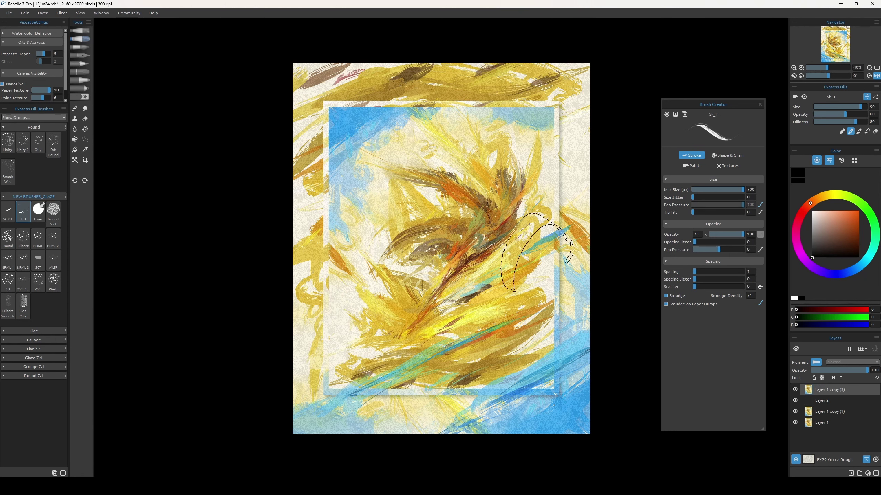
{"action": "key", "text": "ctrl+l"}
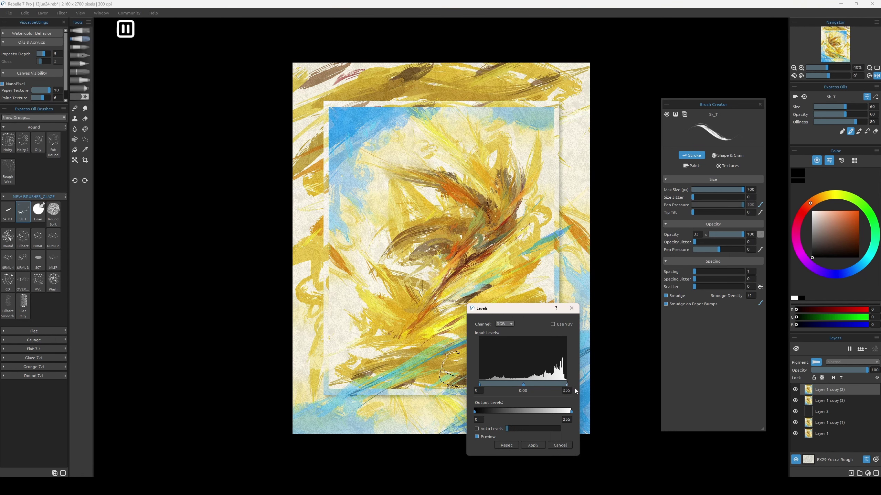
- Brighten the midtones and red-channel highlights in Levels, check the blue channel, and apply
{"action": "left_click_drag", "start_coordinate": [522, 385], "coordinate": [519, 387]}
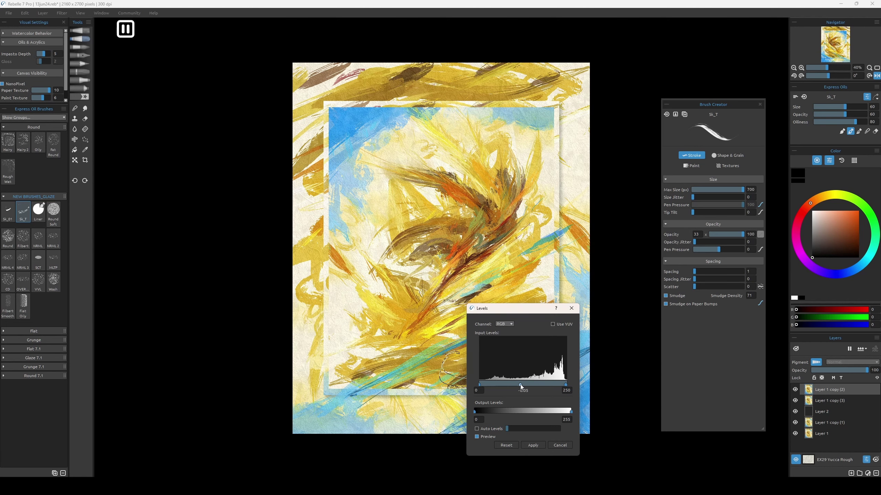
{"action": "left_click", "coordinate": [504, 323]}
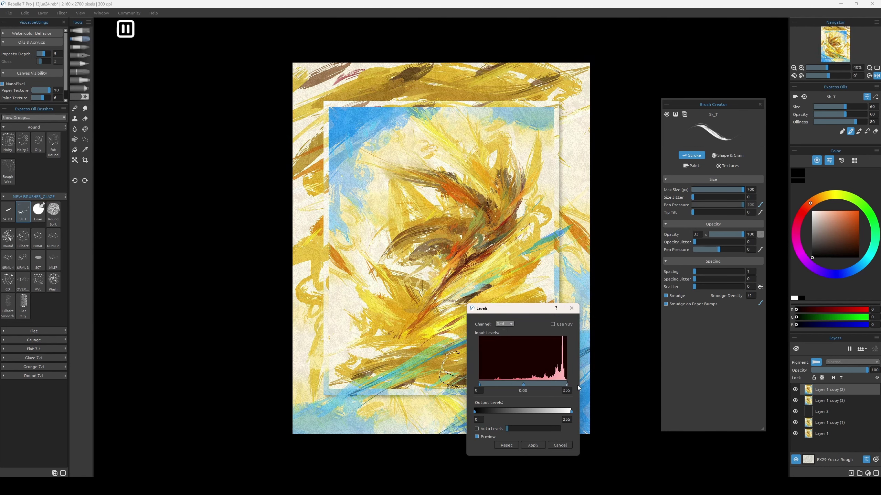
{"action": "left_click_drag", "start_coordinate": [559, 385], "coordinate": [564, 386]}
{"action": "left_click", "coordinate": [505, 342]}
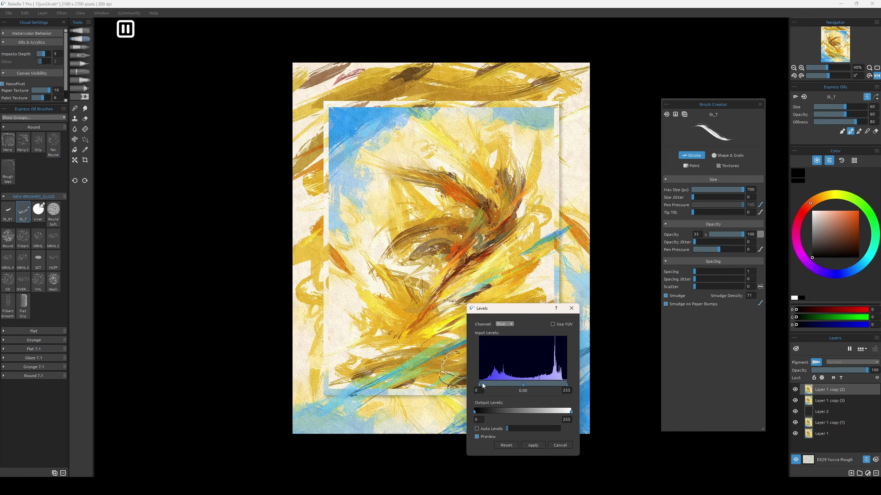
{"action": "left_click", "coordinate": [533, 445]}
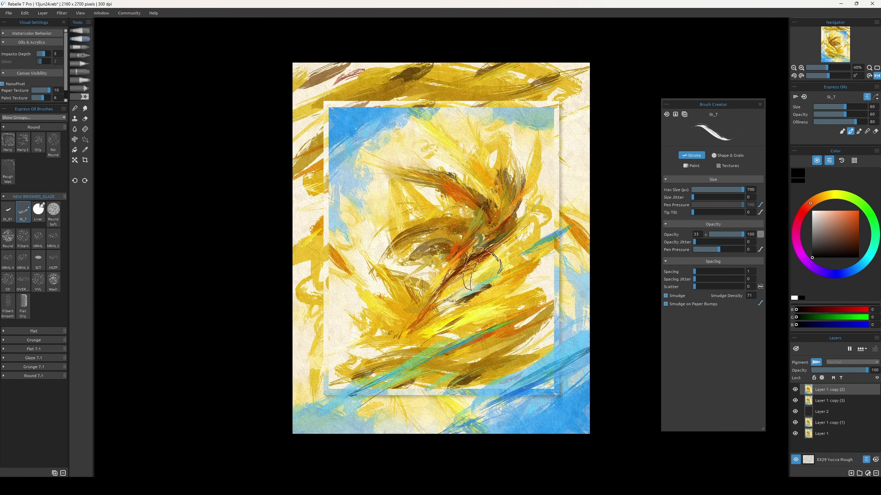
- Duplicate the feather layer into Layer 1 copy (4) and undo the vertical flip
{"action": "key", "text": "ctrl+j"}
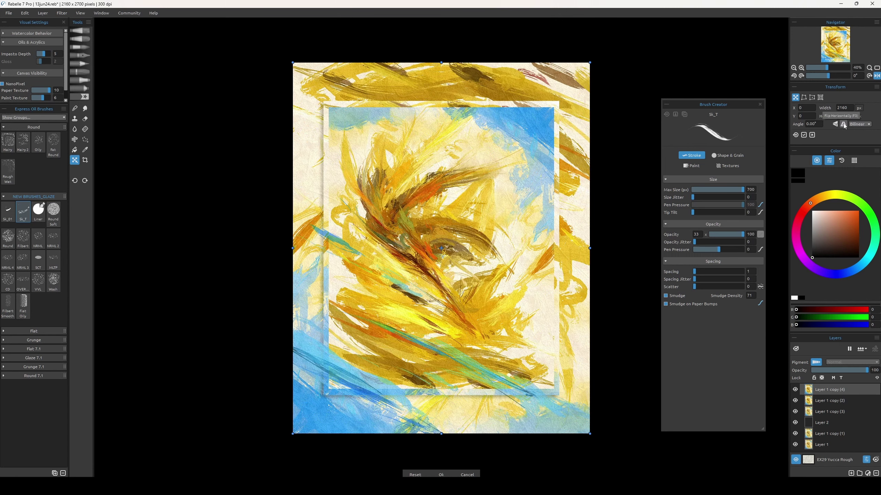
{"action": "key", "text": "ctrl+z"}
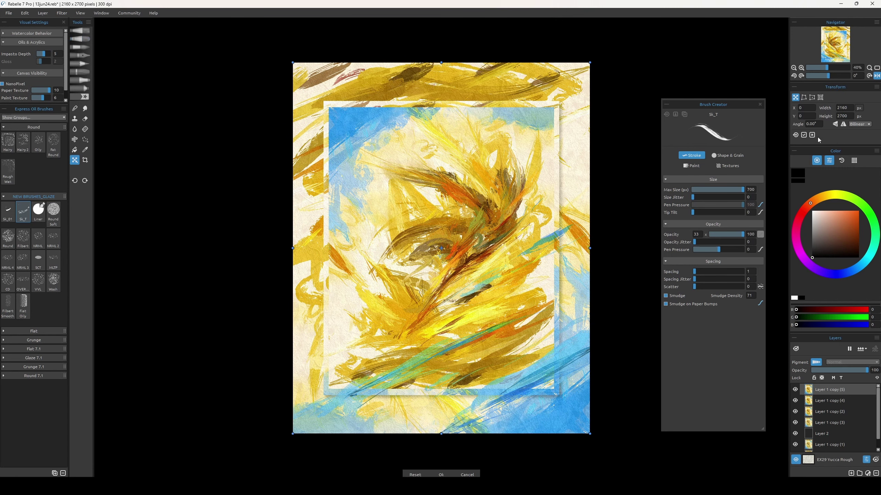
{"action": "left_click", "coordinate": [41, 97]}
- Sample a deep golden yellow from the feather strokes on the canvas
{"action": "scroll", "coordinate": [622, 225], "scroll_direction": "up", "scroll_amount": 2}
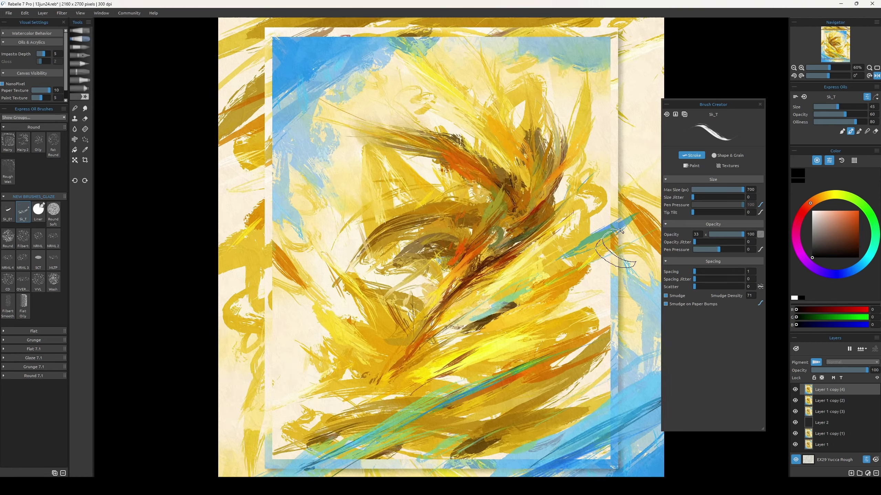
{"action": "scroll", "coordinate": [621, 226], "scroll_direction": "up", "scroll_amount": 2}
{"action": "scroll", "coordinate": [621, 230], "scroll_direction": "down", "scroll_amount": 2}
{"action": "key", "text": "bracketright"}
{"action": "key", "text": "bracketright"}
{"action": "key", "text": "bracketright"}
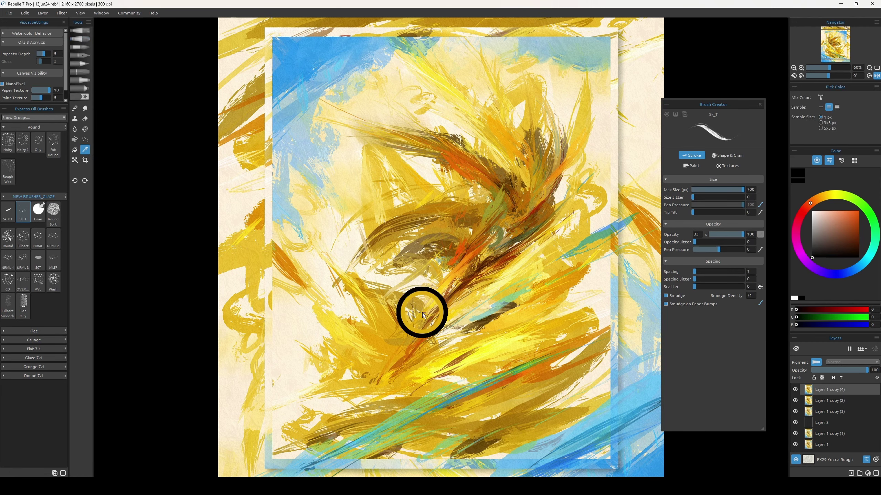
{"action": "left_click", "coordinate": [415, 306], "text": "alt"}
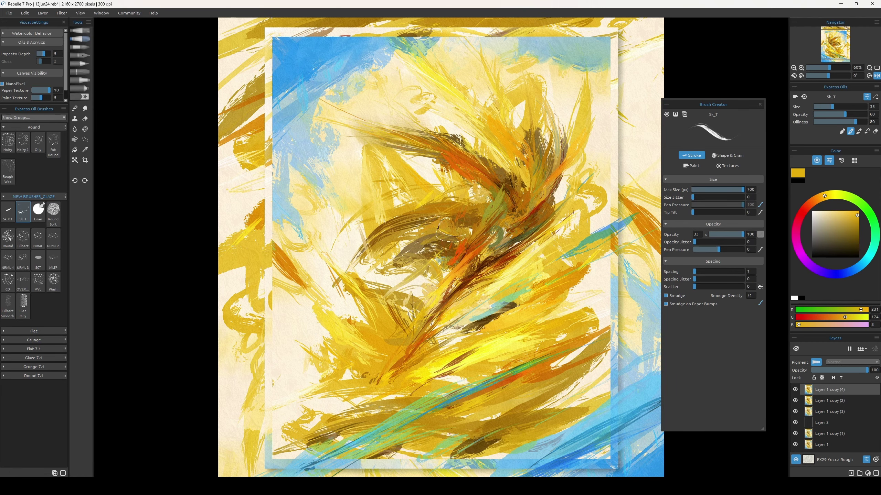
{"action": "left_click", "coordinate": [480, 259], "text": "alt"}
{"action": "key", "text": "bracketright"}
{"action": "key", "text": "bracketright"}
{"action": "key", "text": "bracketright"}
{"action": "left_click", "coordinate": [420, 317], "text": "alt"}
- Select the Spray airbrush and add a new empty layer
{"action": "scroll", "coordinate": [416, 323], "scroll_direction": "down", "scroll_amount": 2}
{"action": "scroll", "coordinate": [466, 324], "scroll_direction": "down", "scroll_amount": 1}
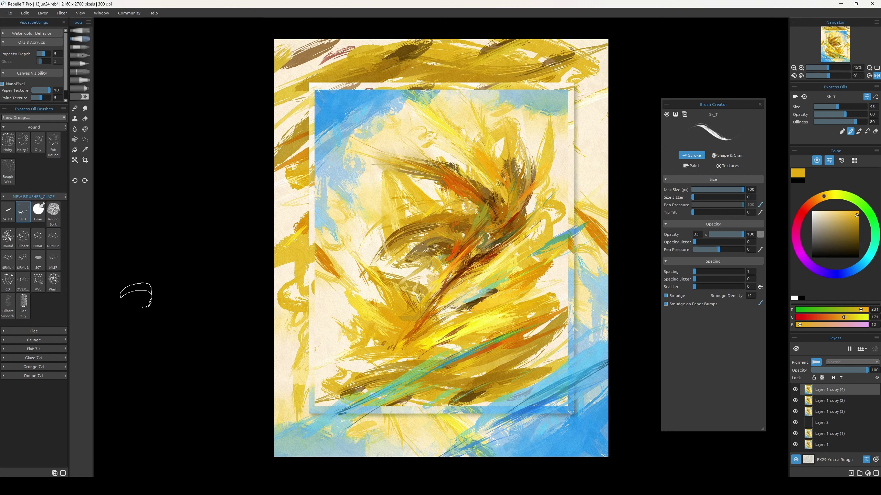
{"action": "left_click", "coordinate": [80, 88]}
{"action": "key", "text": "ctrl+shift+n"}
- Set the new layer to Overlay and spray a purple tint over the lower right and centre
{"action": "left_click", "coordinate": [851, 362]}
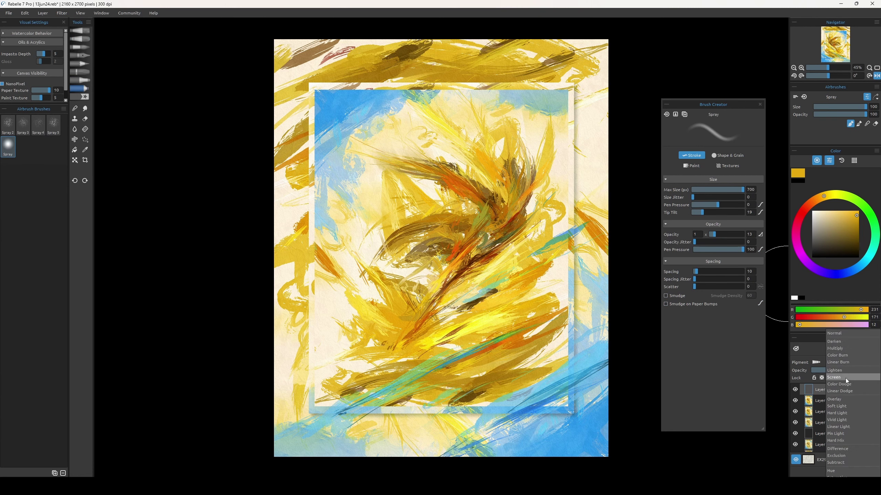
{"action": "left_click", "coordinate": [845, 399]}
{"action": "scroll", "coordinate": [518, 416], "scroll_direction": "down", "scroll_amount": 1}
{"action": "left_click_drag", "start_coordinate": [845, 266], "coordinate": [812, 267]}
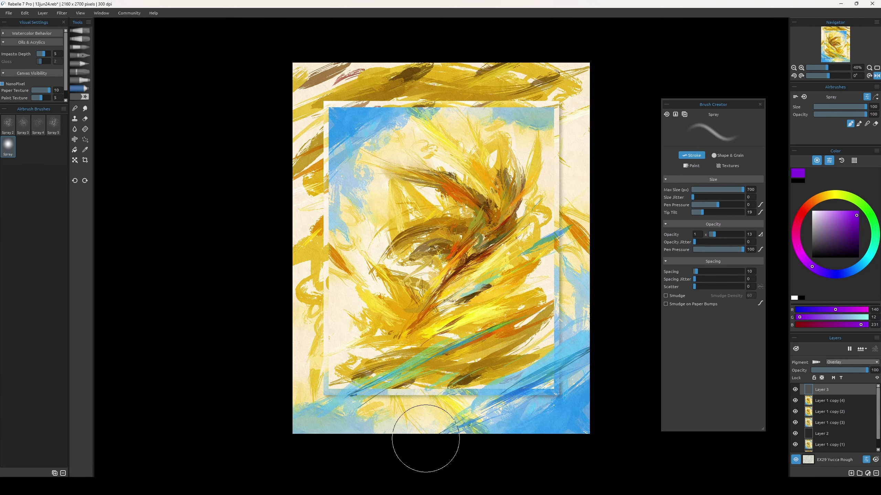
{"action": "mouse_move", "coordinate": [426, 439]}
{"action": "left_mouse_down"}
{"action": "mouse_move", "coordinate": [639, 354]}
{"action": "mouse_move", "coordinate": [579, 295]}
{"action": "left_mouse_up"}
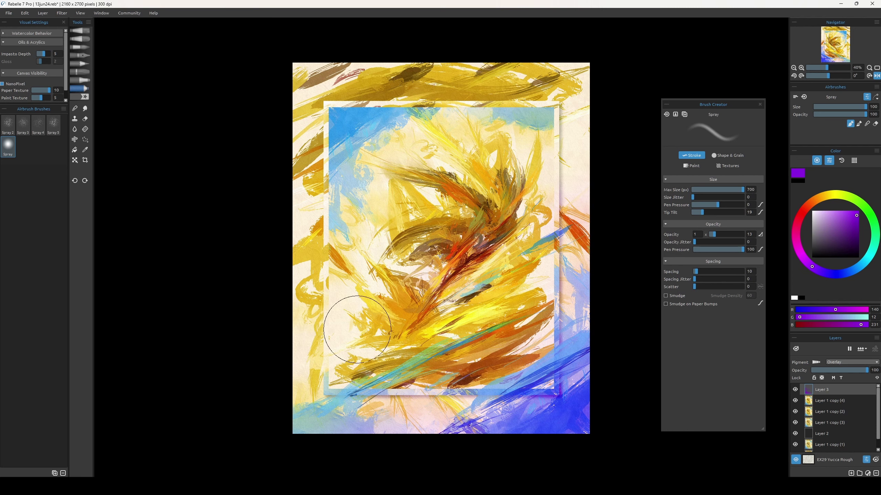
{"action": "left_click_drag", "start_coordinate": [357, 329], "coordinate": [371, 150]}
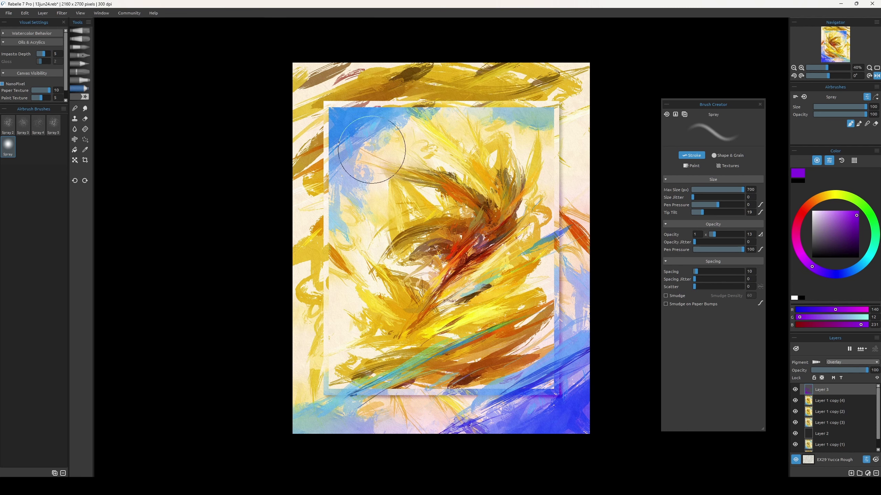
- Undo the purple sprays, lower the overlay opacity, and delete the tint layer
{"action": "key", "text": "ctrl+z"}
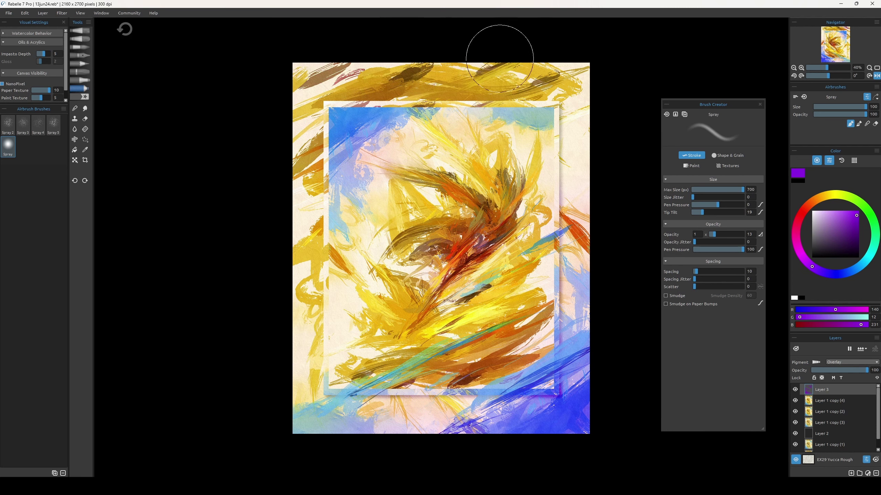
{"action": "key", "text": "ctrl+z"}
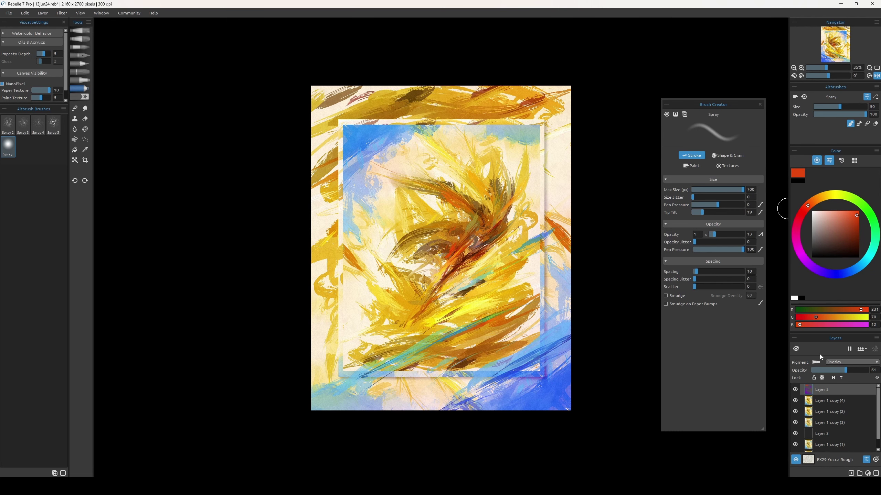
{"action": "left_click_drag", "start_coordinate": [867, 370], "coordinate": [797, 390]}
{"action": "left_click", "coordinate": [85, 119]}
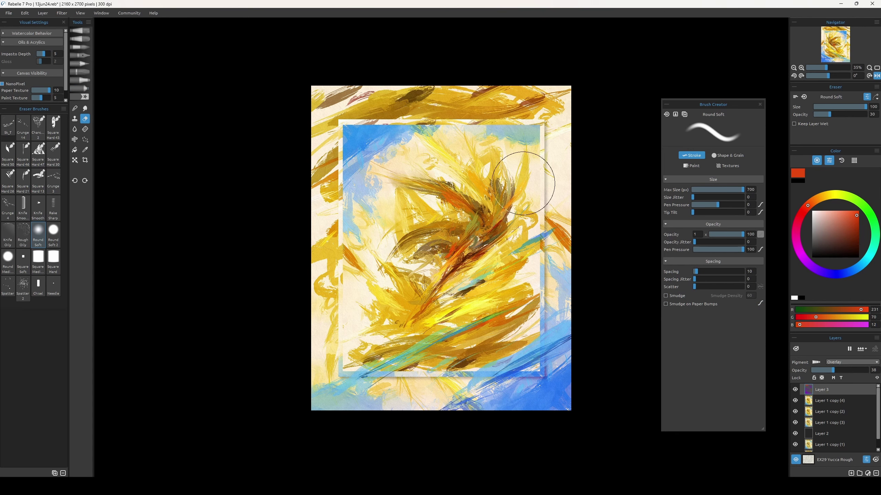
{"action": "key", "text": "b"}
{"action": "key", "text": "Delete"}
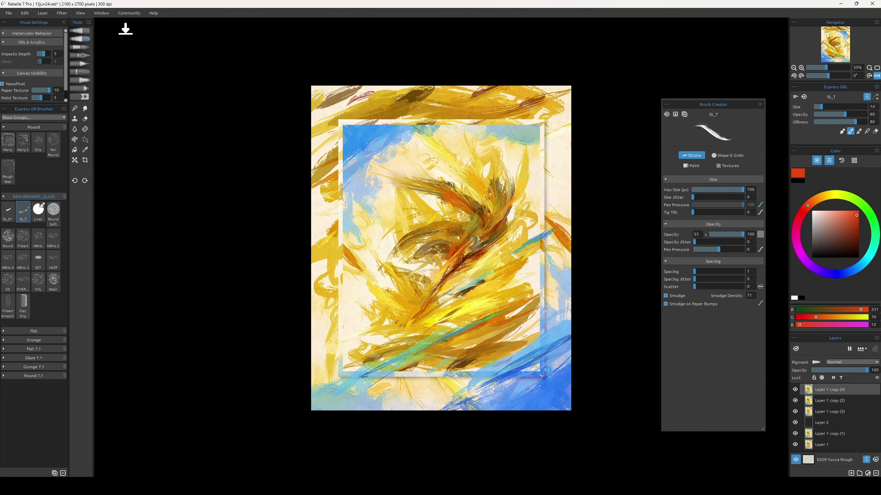
- Pick cream, add a new layer, and try then undo a cream stroke at the top right
{"action": "left_click", "coordinate": [536, 288], "text": "alt"}
{"action": "key", "text": "ctrl+shift+n"}
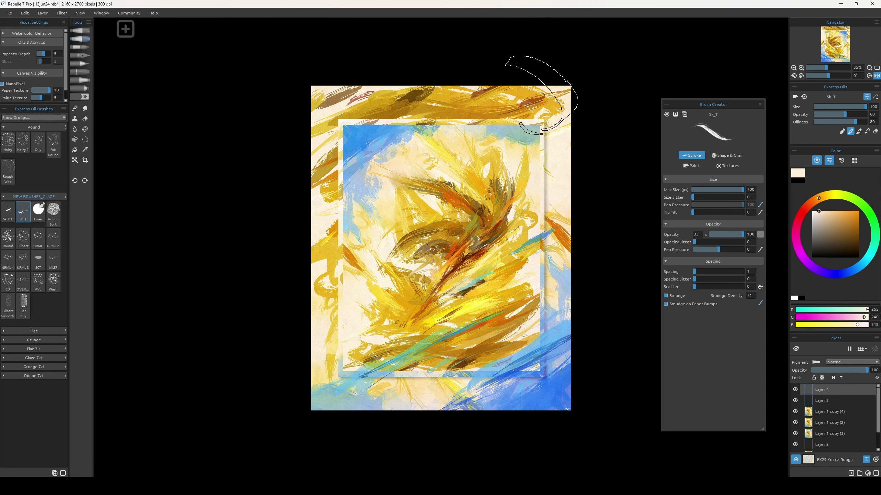
{"action": "key", "text": "ctrl+z"}
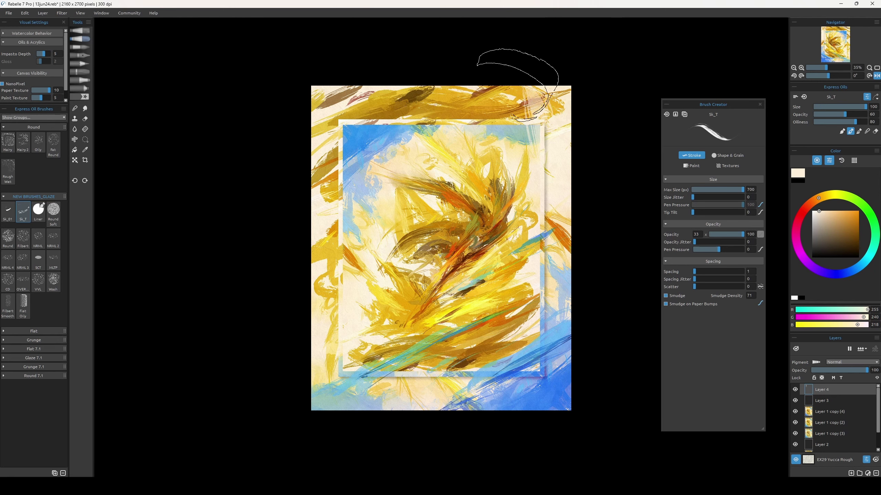
{"action": "left_click_drag", "start_coordinate": [555, 100], "coordinate": [481, 98]}
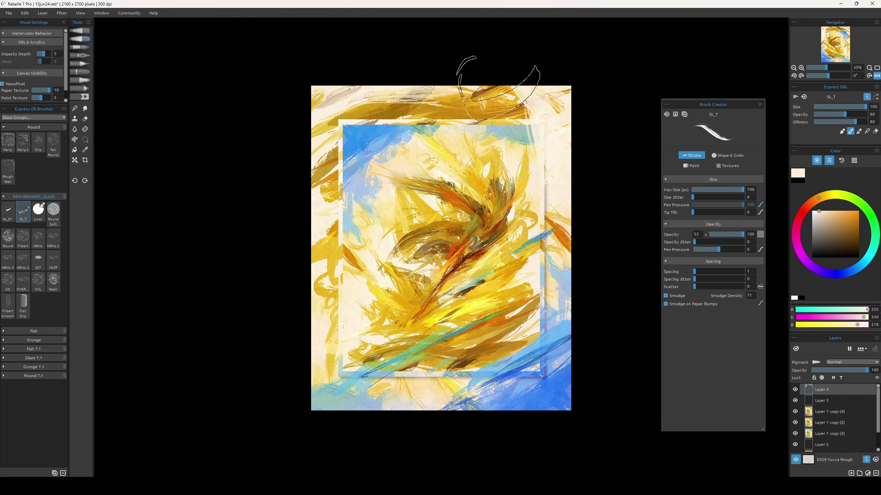
{"action": "key", "text": "ctrl+z"}
- Flood-fill Layer 3 with pale cream
{"action": "left_click", "coordinate": [804, 403]}
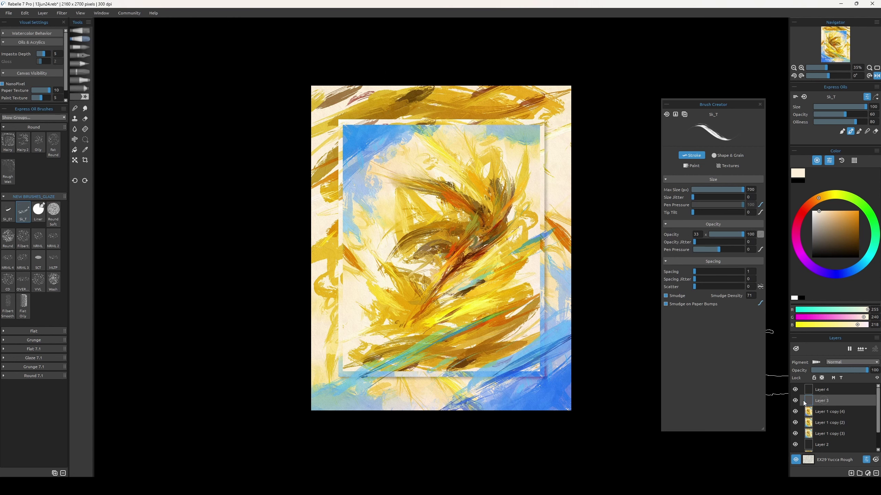
{"action": "key", "text": "g"}
{"action": "left_click", "coordinate": [819, 211]}
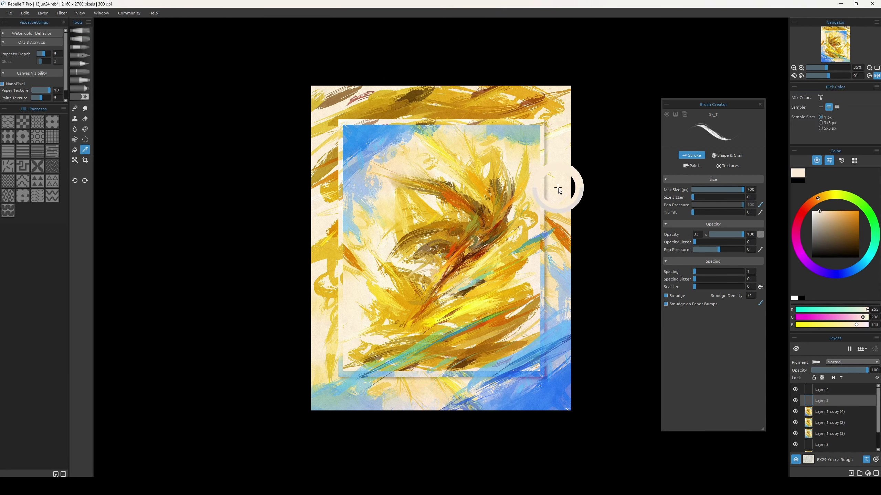
{"action": "left_click", "coordinate": [543, 201]}
- Paint black bands across cream Layer 3 to reveal feather strips from top to lower canvas
{"action": "key", "text": "b"}
{"action": "key", "text": "x"}
{"action": "key", "text": "ctrl+z"}
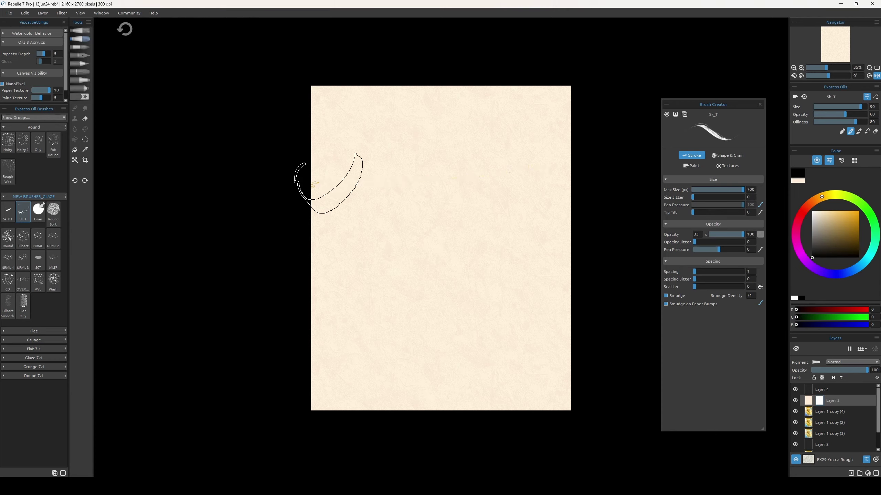
{"action": "left_click_drag", "start_coordinate": [312, 146], "coordinate": [569, 132]}
{"action": "left_click_drag", "start_coordinate": [312, 250], "coordinate": [569, 229]}
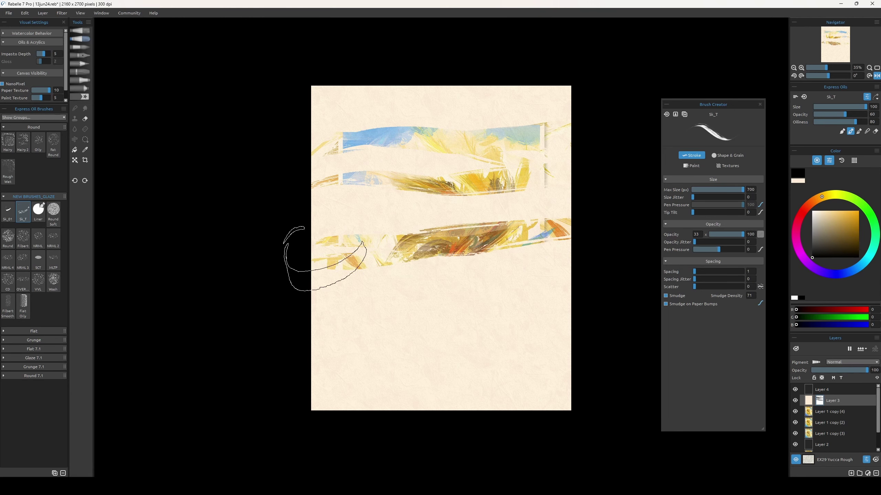
{"action": "left_click_drag", "start_coordinate": [347, 312], "coordinate": [593, 295]}
{"action": "left_click_drag", "start_coordinate": [367, 323], "coordinate": [590, 305]}
{"action": "left_click_drag", "start_coordinate": [326, 382], "coordinate": [579, 347]}
{"action": "left_click_drag", "start_coordinate": [509, 333], "coordinate": [313, 298]}
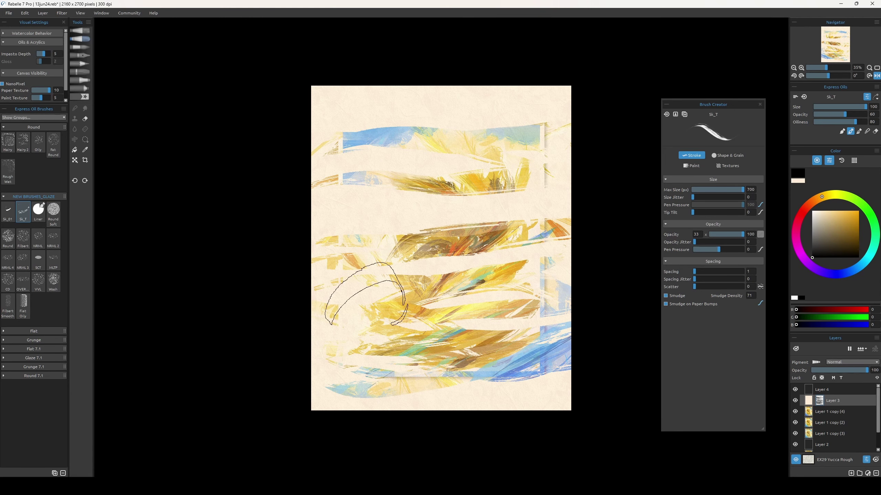
- Alternate cream and black strokes to reveal the blue and dark middle strokes and soften the top
{"action": "key", "text": "x"}
{"action": "left_click_drag", "start_coordinate": [392, 278], "coordinate": [539, 281]}
{"action": "left_click_drag", "start_coordinate": [562, 312], "coordinate": [348, 350]}
{"action": "left_click_drag", "start_coordinate": [569, 392], "coordinate": [433, 403]}
{"action": "key", "text": "x"}
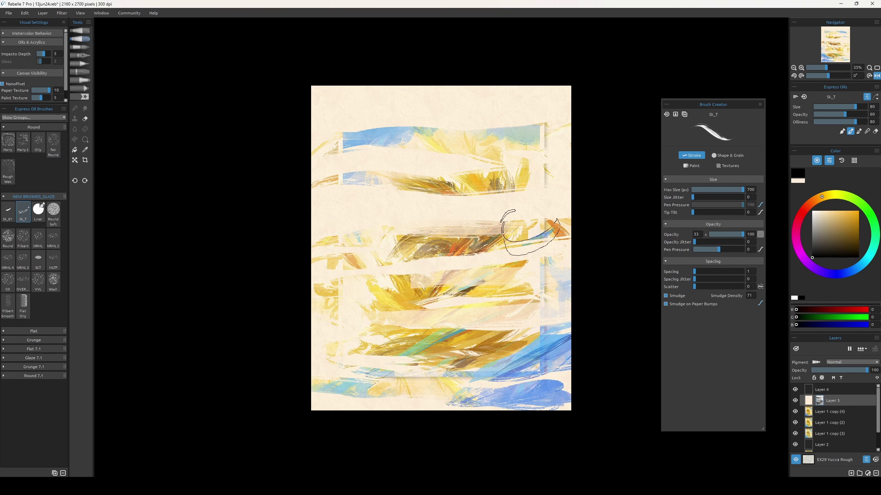
{"action": "left_click_drag", "start_coordinate": [382, 243], "coordinate": [568, 222]}
{"action": "left_click_drag", "start_coordinate": [279, 239], "coordinate": [607, 212]}
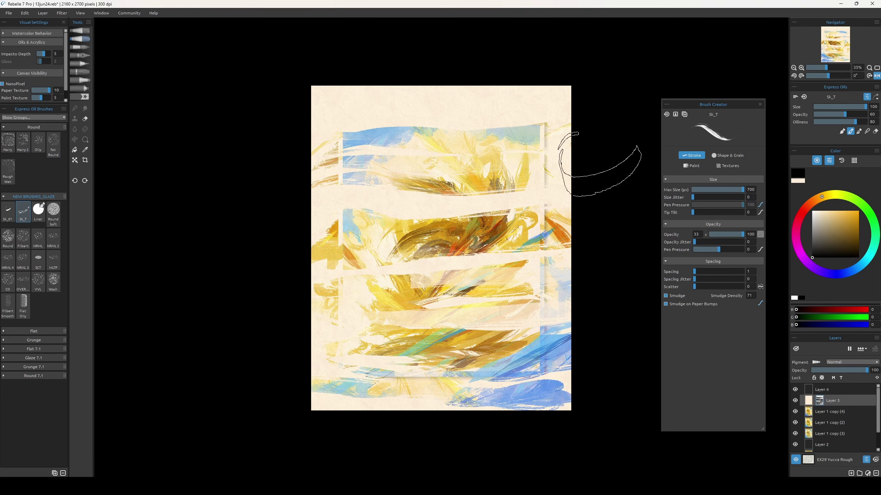
{"action": "key", "text": "x"}
{"action": "mouse_move", "coordinate": [377, 135]}
{"action": "left_mouse_down"}
{"action": "mouse_move", "coordinate": [589, 105]}
{"action": "mouse_move", "coordinate": [315, 105]}
{"action": "left_mouse_up"}
{"action": "key", "text": "x"}
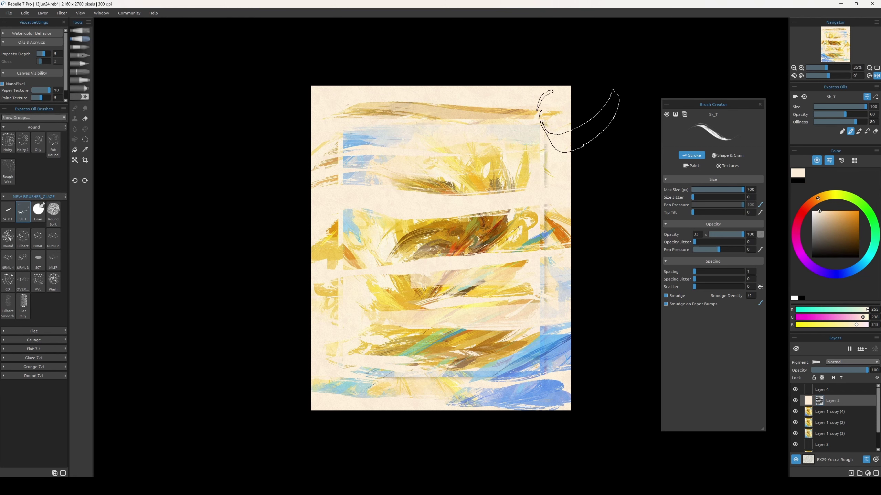
- Reveal yellow-brown feathers in the middle band and cover the top brown strip in cream
{"action": "key", "text": "bracketleft"}
{"action": "key", "text": "bracketleft"}
{"action": "key", "text": "bracketleft"}
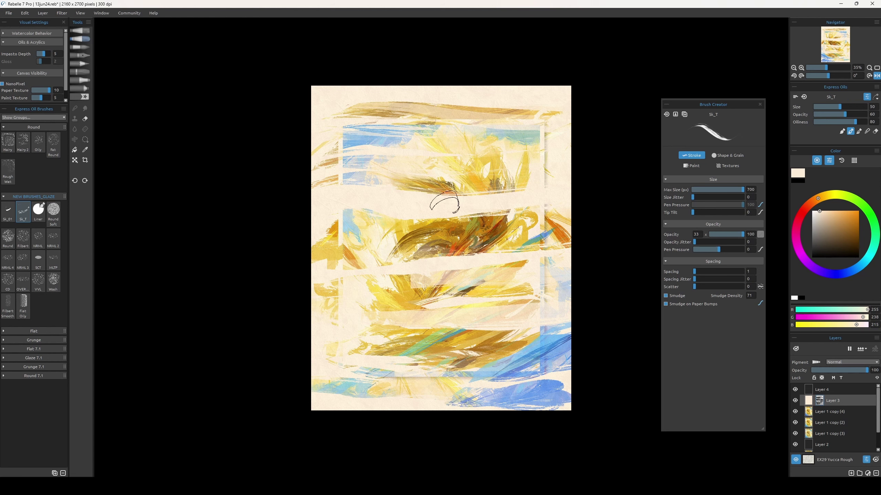
{"action": "left_click_drag", "start_coordinate": [404, 205], "coordinate": [589, 187]}
{"action": "key", "text": "bracketright"}
{"action": "key", "text": "bracketright"}
{"action": "key", "text": "bracketright"}
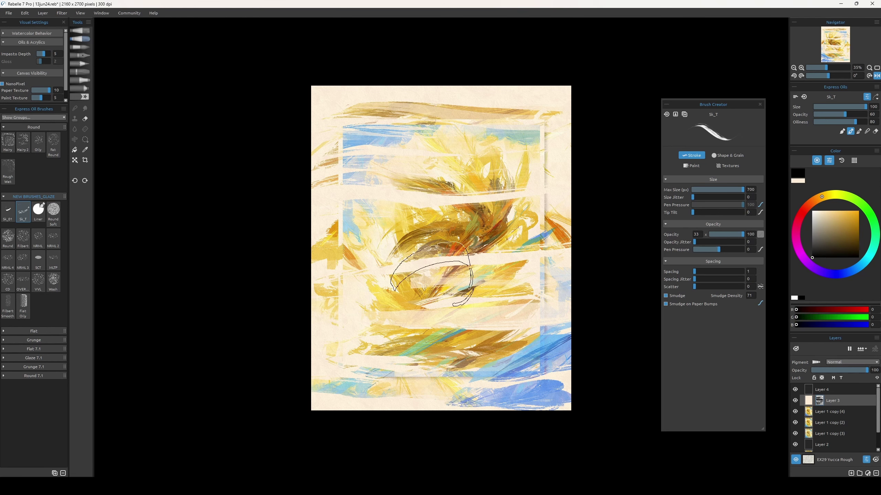
{"action": "mouse_move", "coordinate": [512, 279]}
{"action": "left_mouse_down"}
{"action": "mouse_move", "coordinate": [270, 267]}
{"action": "mouse_move", "coordinate": [631, 205]}
{"action": "mouse_move", "coordinate": [312, 236]}
{"action": "left_mouse_up"}
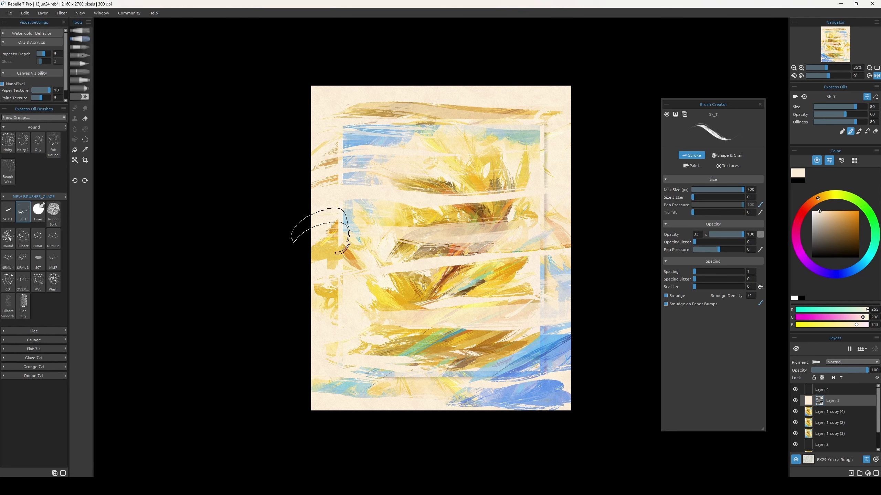
{"action": "key", "text": "bracketleft"}
{"action": "key", "text": "bracketleft"}
{"action": "key", "text": "bracketleft"}
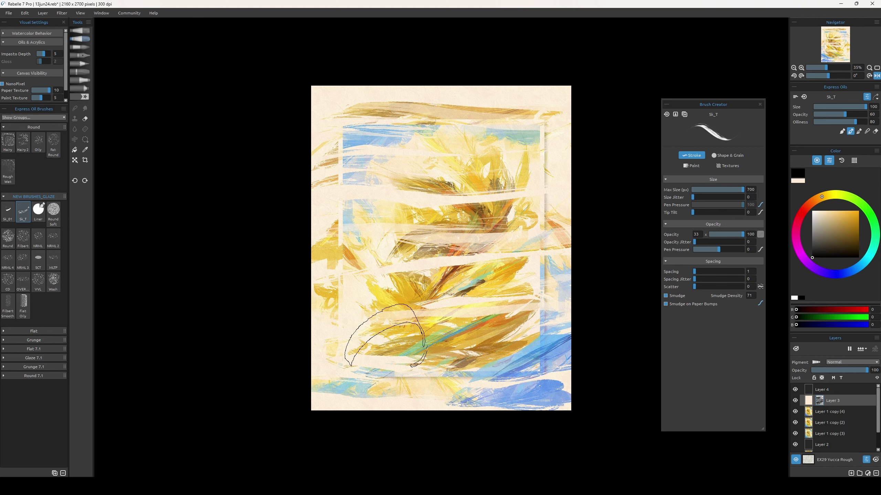
{"action": "key", "text": "x"}
{"action": "left_click_drag", "start_coordinate": [484, 98], "coordinate": [318, 104]}
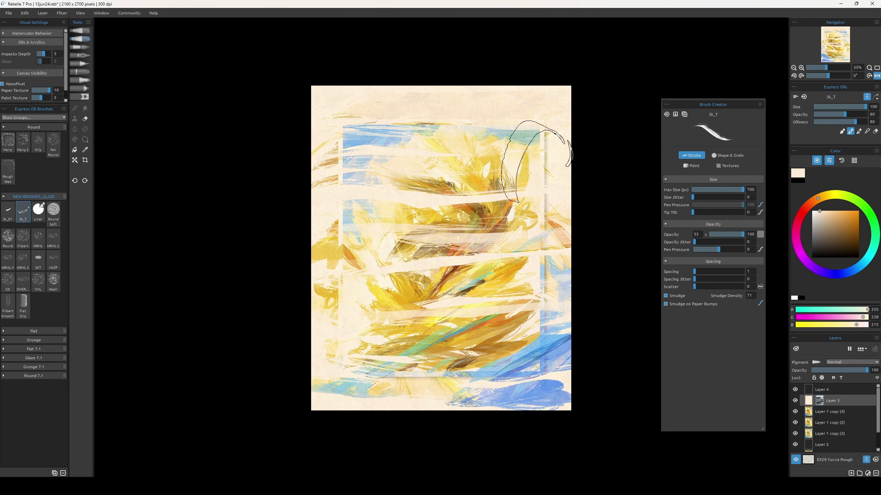
- Check the blend-mode list without changing it, then hide Layer 3
{"action": "left_click", "coordinate": [848, 362]}
{"action": "key", "text": "Escape"}
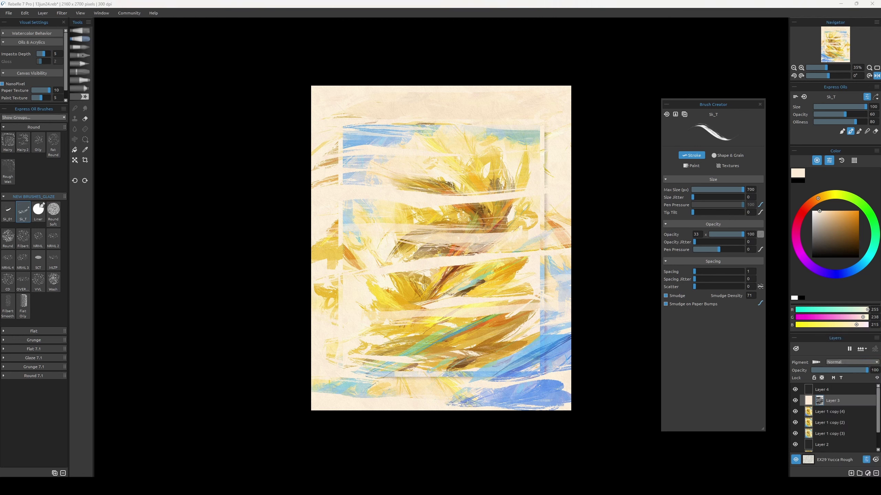
{"action": "left_click", "coordinate": [795, 400]}
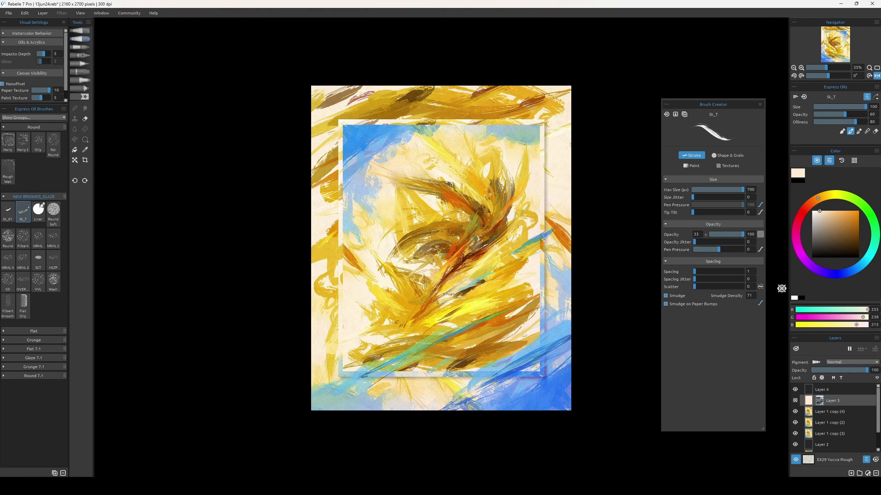
- Delete Layer 4 and try sampling blue, bright yellow and bright green paint colours
{"action": "key", "text": "ctrl+z"}
{"action": "key", "text": "ctrl+z"}
{"action": "key", "text": "ctrl+z"}
{"action": "key", "text": "ctrl+z"}
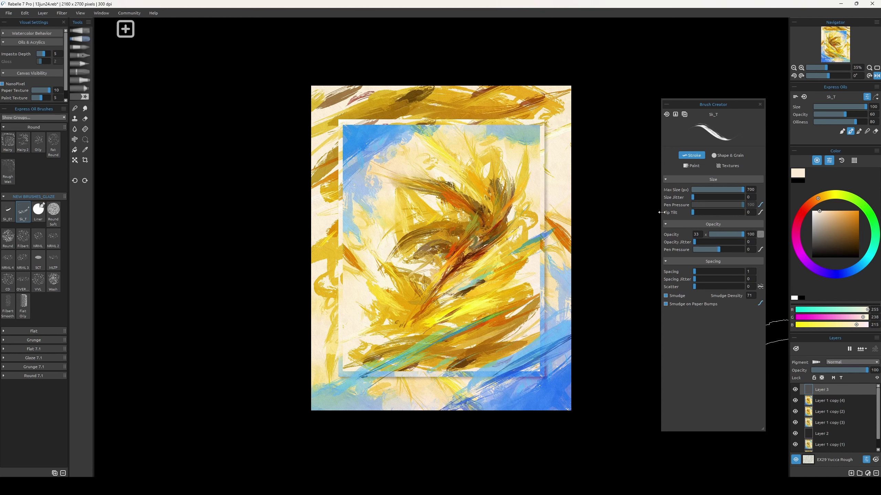
{"action": "key", "text": "bracketleft"}
{"action": "key", "text": "bracketleft"}
{"action": "key", "text": "bracketleft"}
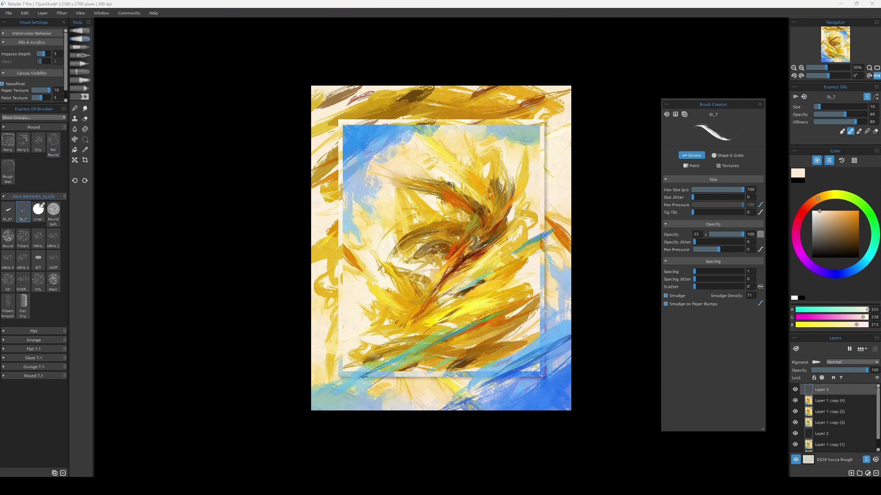
{"action": "left_click", "coordinate": [548, 247], "text": "alt"}
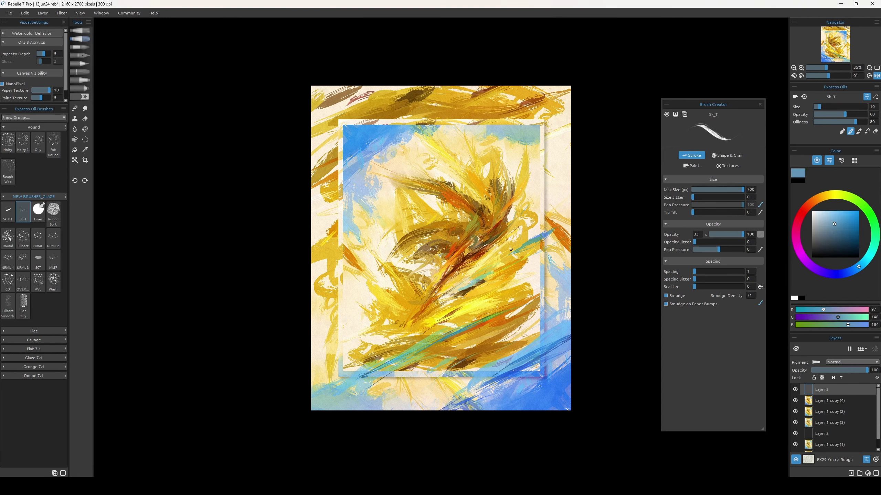
{"action": "left_click", "coordinate": [457, 217], "text": "alt"}
{"action": "key", "text": "bracketleft"}
{"action": "key", "text": "bracketleft"}
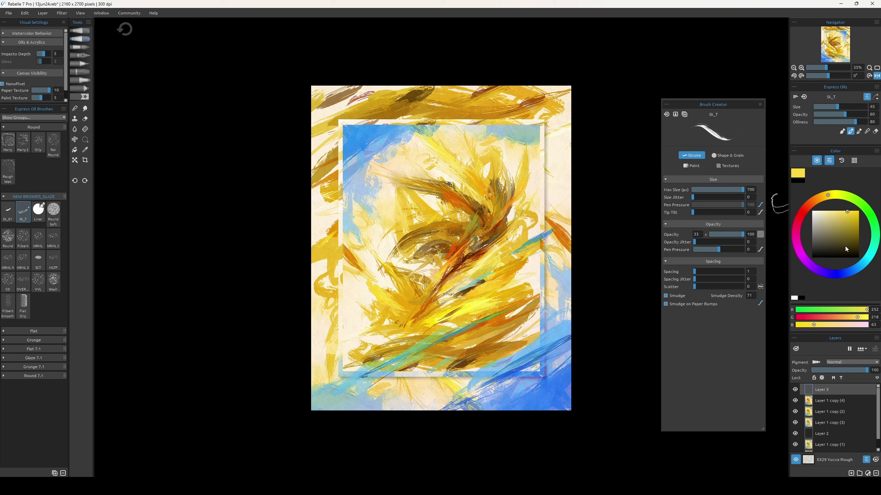
{"action": "left_click", "coordinate": [839, 274]}
{"action": "left_click", "coordinate": [875, 227]}
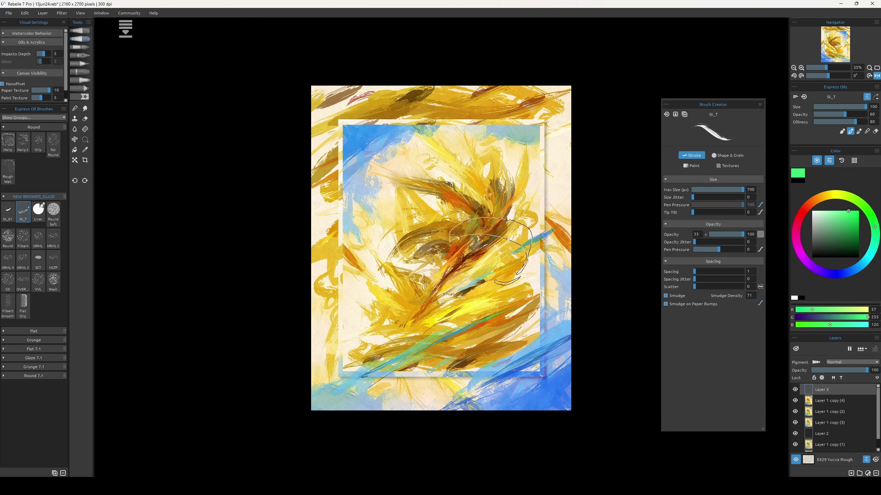
- Delete empty Layer 3 and duplicate the feather layer into Layer 1 copy (5), undoing a trial move
{"action": "key", "text": "ctrl+j"}
{"action": "left_click", "coordinate": [472, 217], "text": "alt"}
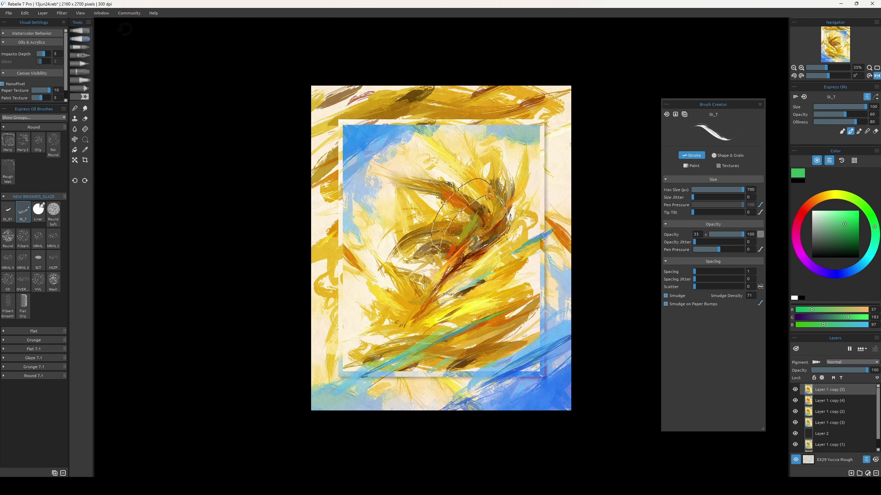
{"action": "left_click_drag", "start_coordinate": [472, 215], "coordinate": [502, 219]}
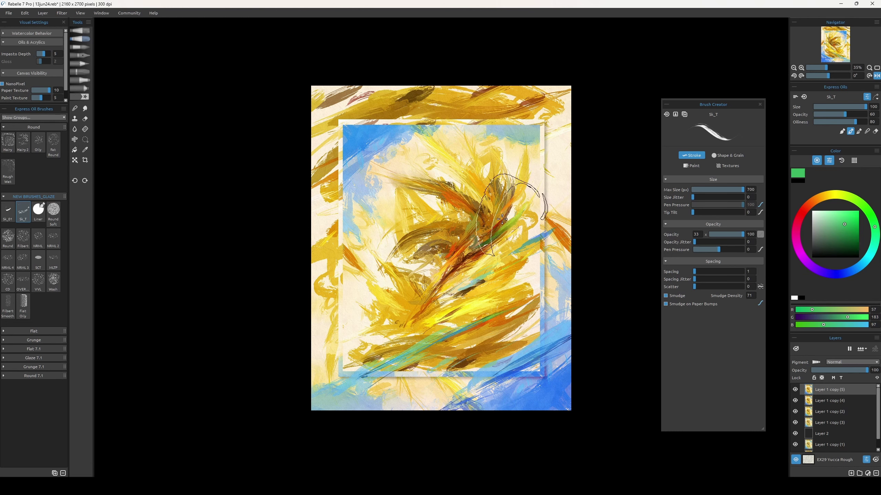
{"action": "key", "text": "ctrl+z"}
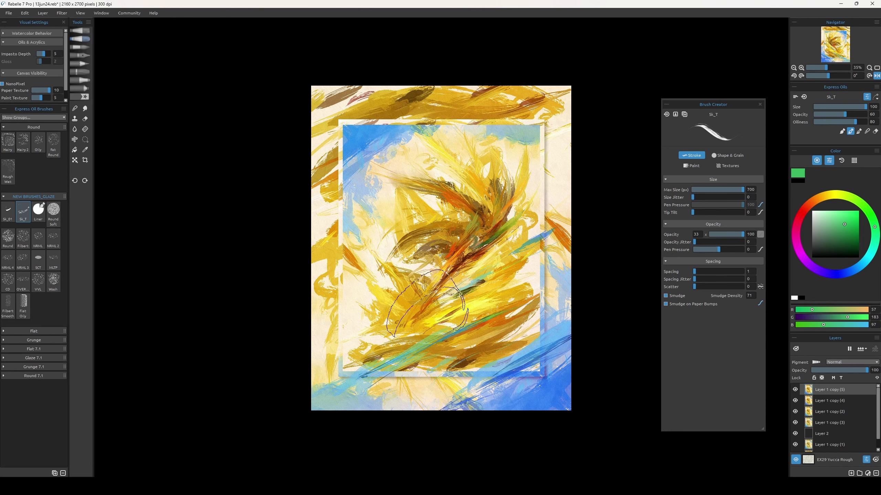
{"action": "key", "text": "ctrl+z"}
{"action": "key", "text": "ctrl+z"}
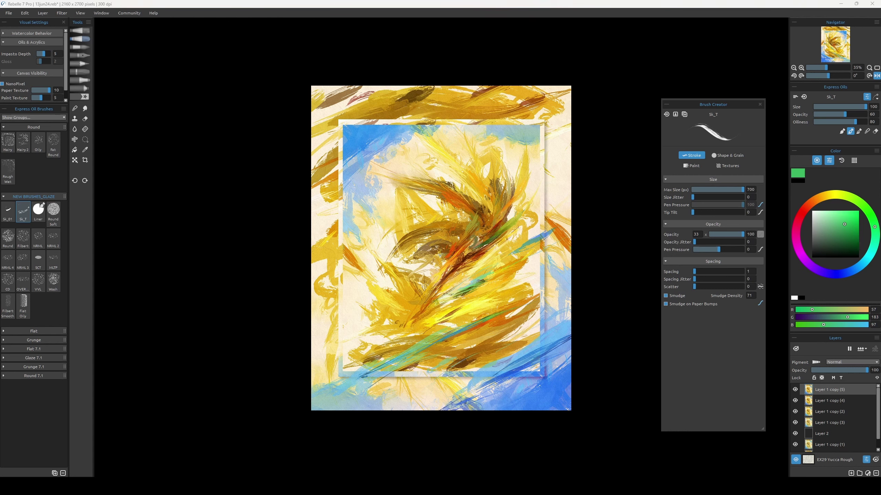
- Try then undo a lasso selection, and sample a pale lemon yellow from the painting
{"action": "left_click_drag", "start_coordinate": [397, 289], "coordinate": [437, 305]}
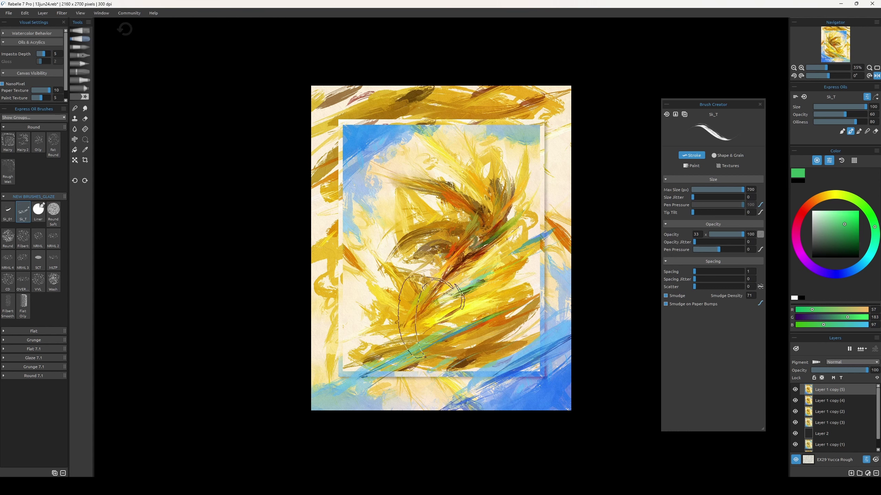
{"action": "key", "text": "ctrl+z"}
{"action": "key", "text": "ctrl+z"}
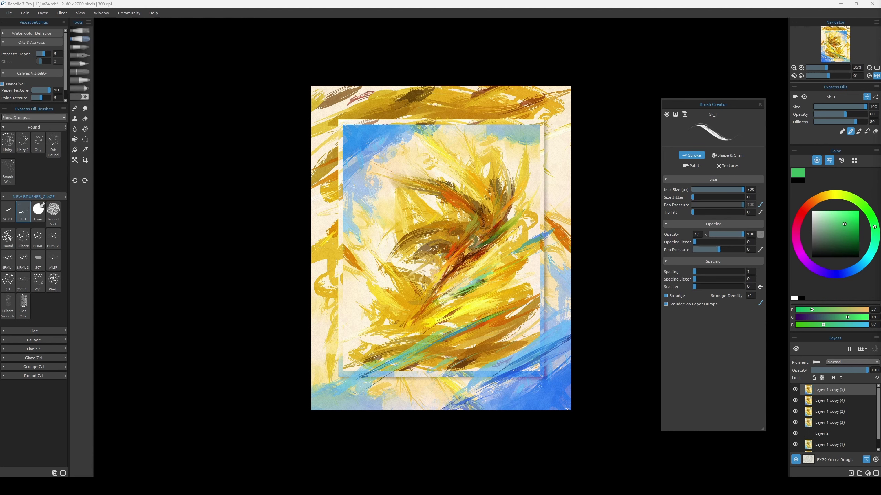
{"action": "left_click", "coordinate": [473, 271], "text": "alt"}
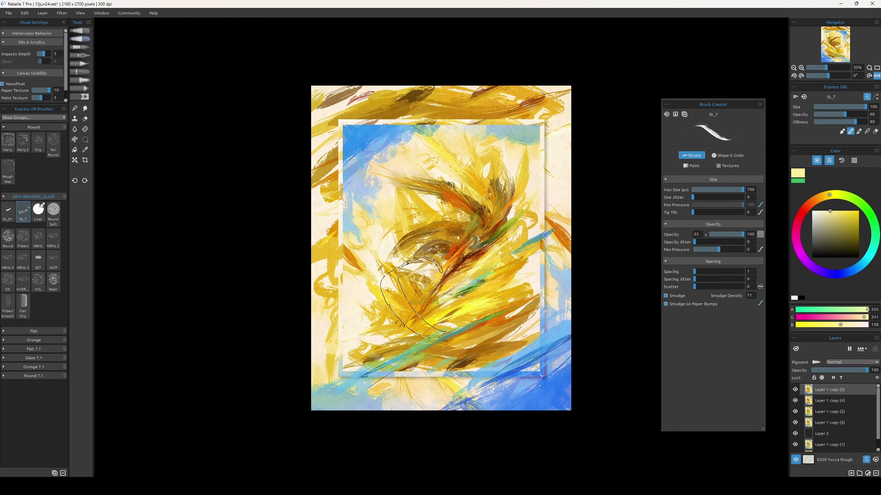
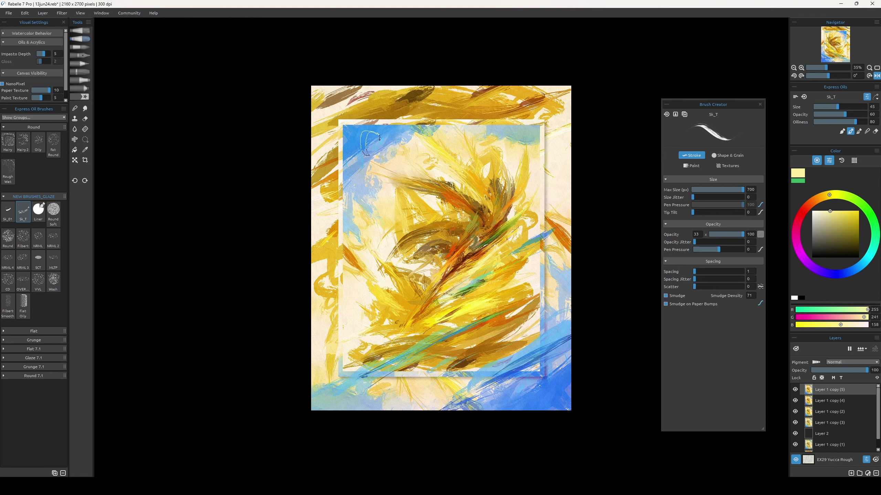
- Paint loose oil strokes in the lower area, stepping the brush from size 100 down toward 50
{"action": "key", "text": "bracketright"}
{"action": "key", "text": "bracketright"}
{"action": "key", "text": "bracketright"}
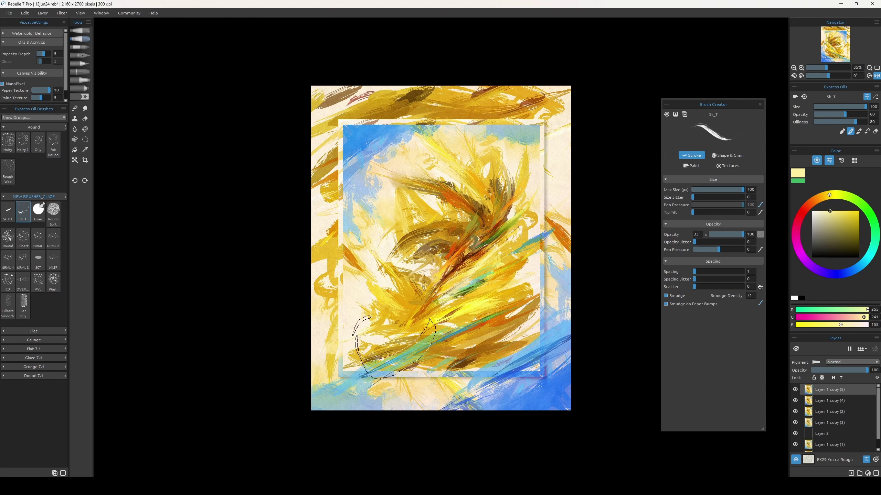
{"action": "key", "text": "bracketleft"}
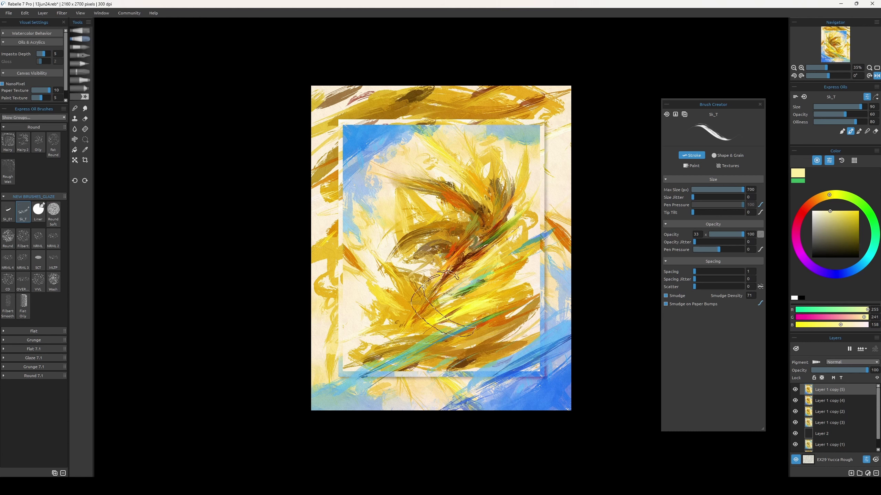
{"action": "key", "text": "bracketleft"}
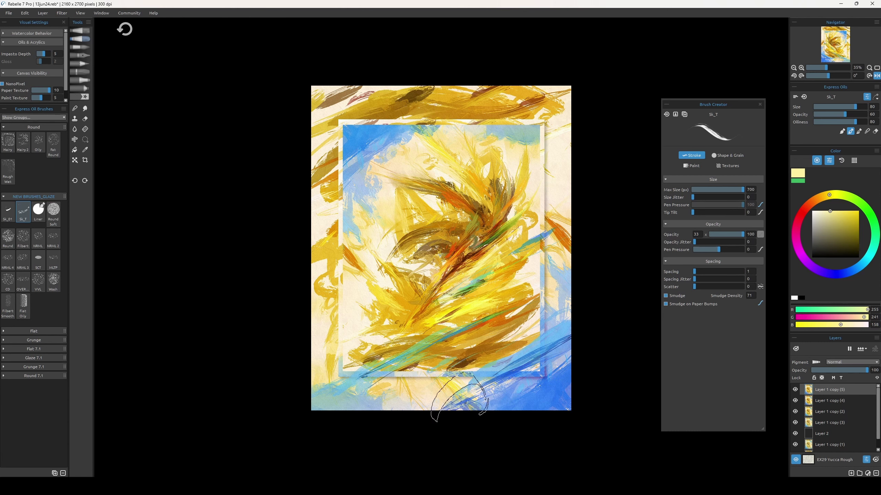
{"action": "key", "text": "bracketleft"}
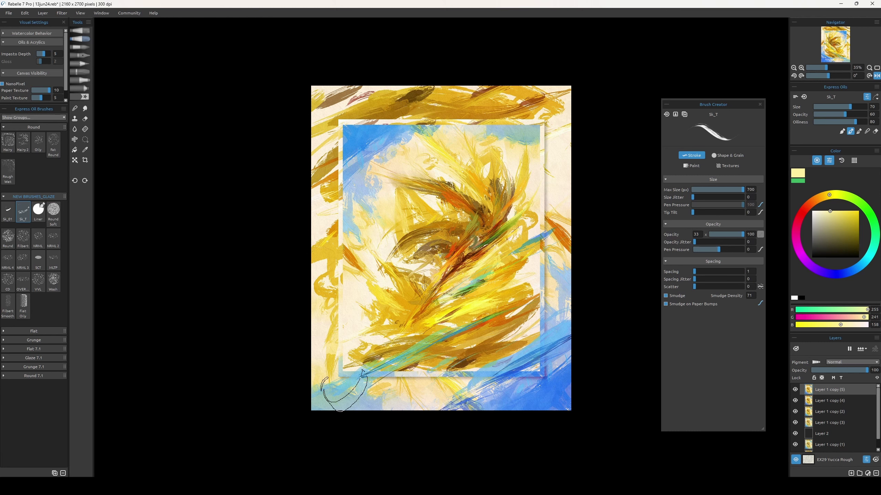
{"action": "key", "text": "bracketleft"}
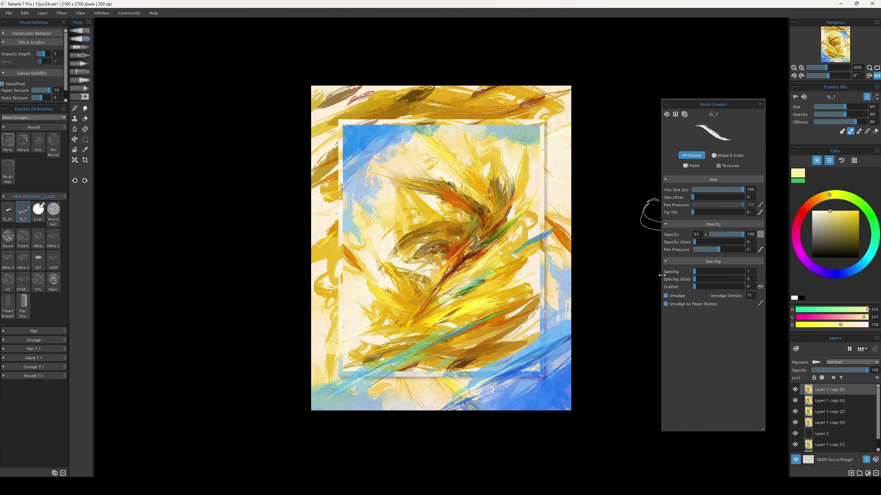
{"action": "key", "text": "bracketleft"}
- Switch to a strong blue and lighten it to a soft light blue at brush size 35
{"action": "left_click", "coordinate": [472, 394], "text": "alt"}
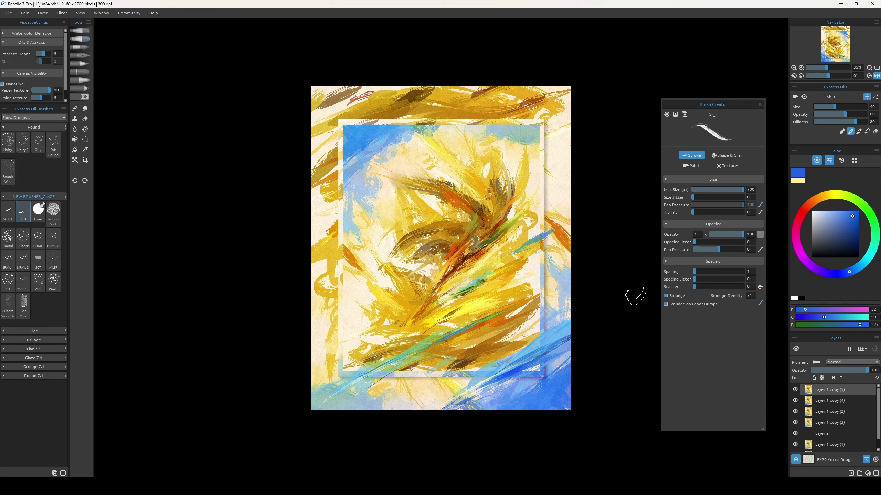
{"action": "key", "text": "bracketleft"}
{"action": "left_click", "coordinate": [508, 338], "text": "alt"}
{"action": "left_click", "coordinate": [493, 280], "text": "alt"}
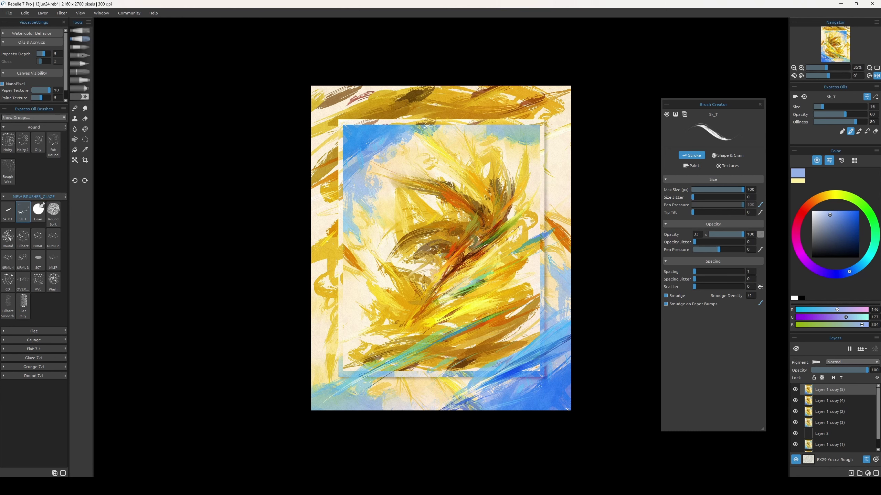
{"action": "scroll", "coordinate": [373, 80], "scroll_direction": "up", "scroll_amount": 1}
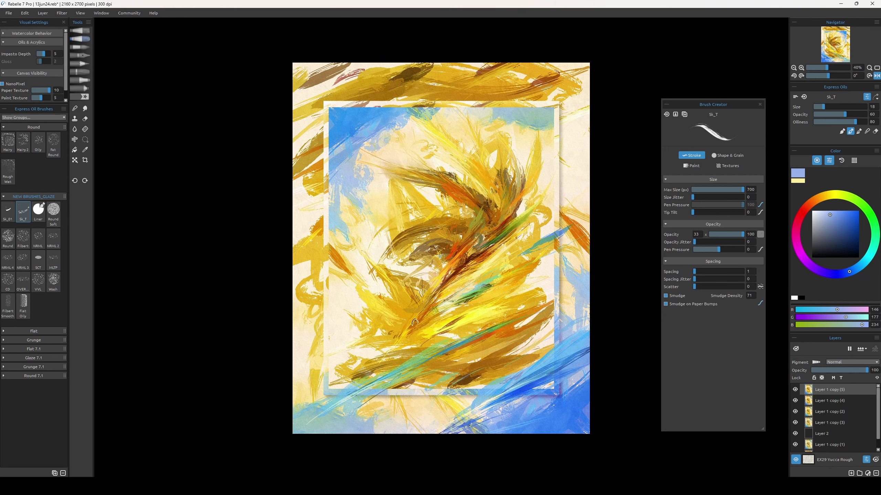
- Load a darkened magenta paint and set the brush size to 70
{"action": "left_click", "coordinate": [799, 251]}
{"action": "left_click", "coordinate": [844, 216]}
{"action": "left_click", "coordinate": [860, 107]}
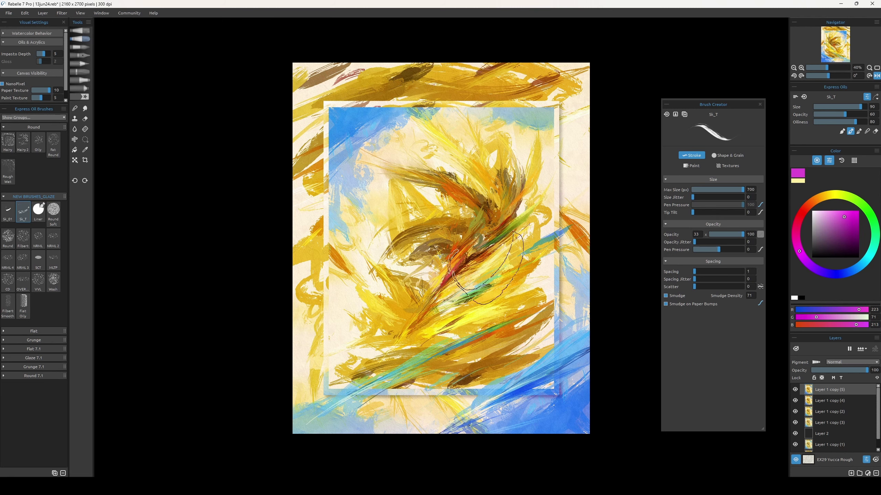
{"action": "left_click", "coordinate": [850, 224]}
{"action": "left_click", "coordinate": [854, 107]}
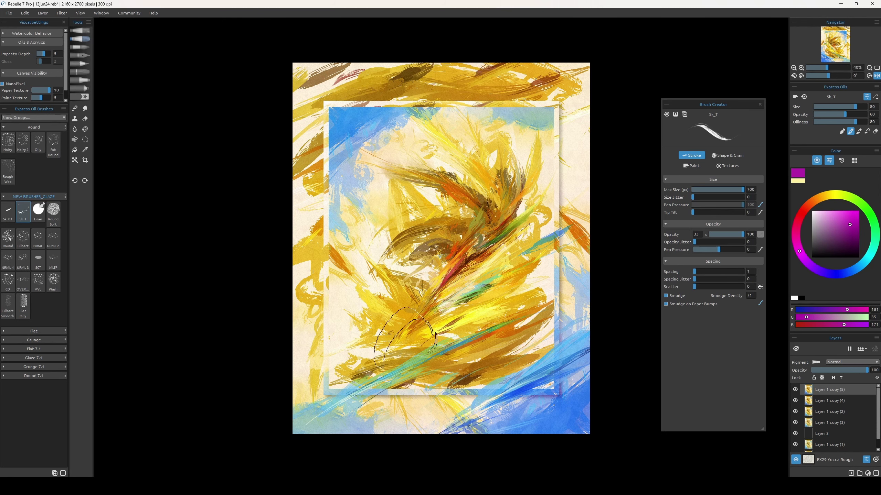
{"action": "key", "text": "bracketleft"}
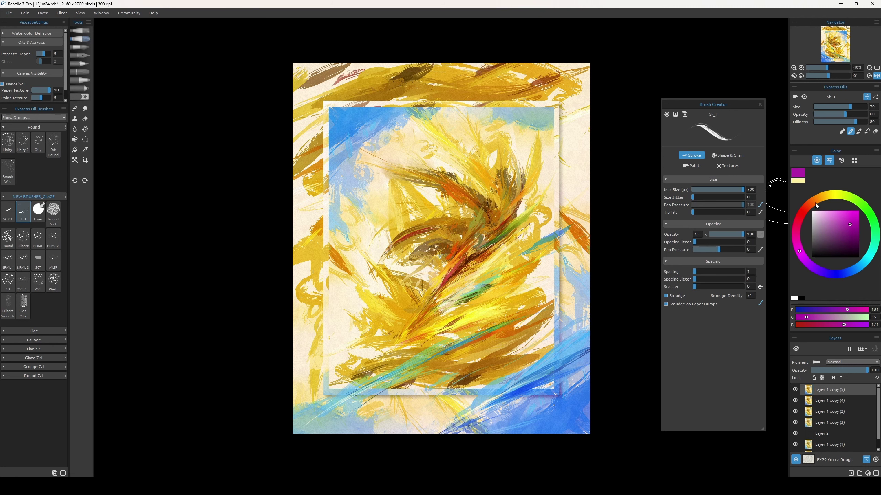
- Shift the paint to yellow-green, undo the unwanted strokes, and mirror the view horizontally
{"action": "left_click_drag", "start_coordinate": [815, 205], "coordinate": [836, 195]}
{"action": "key", "text": "ctrl+z"}
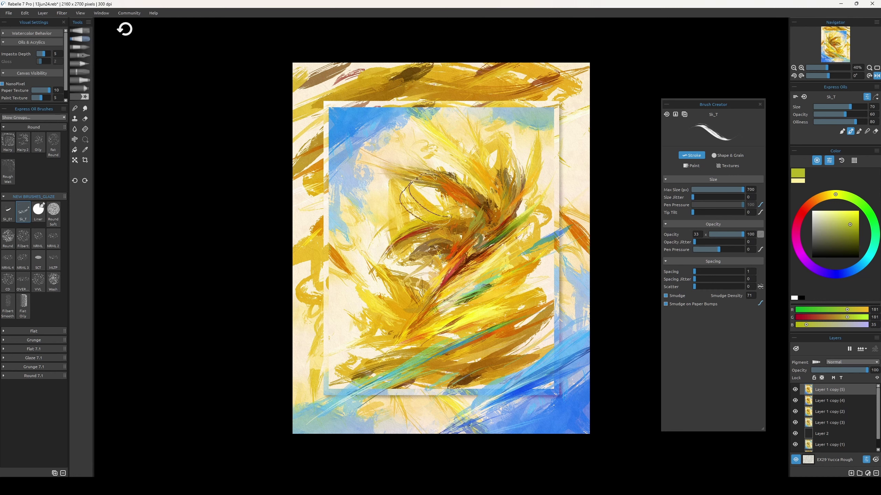
{"action": "key", "text": "ctrl+z"}
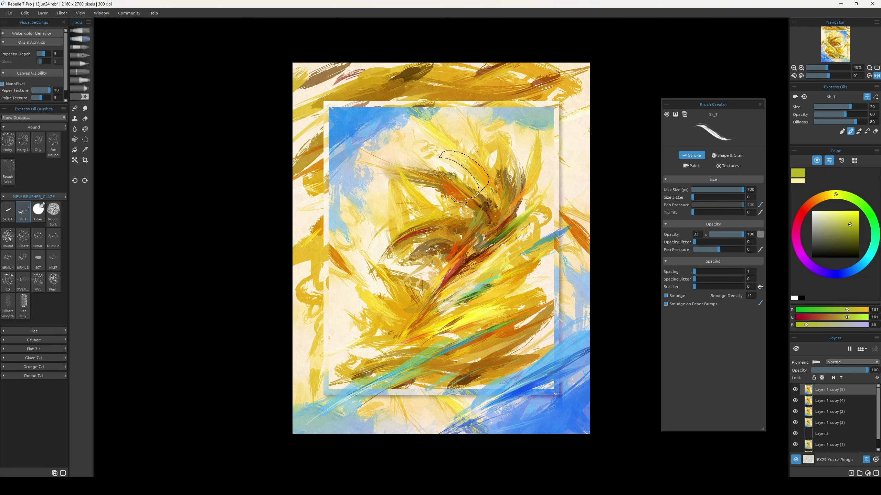
{"action": "key", "text": "ctrl+z"}
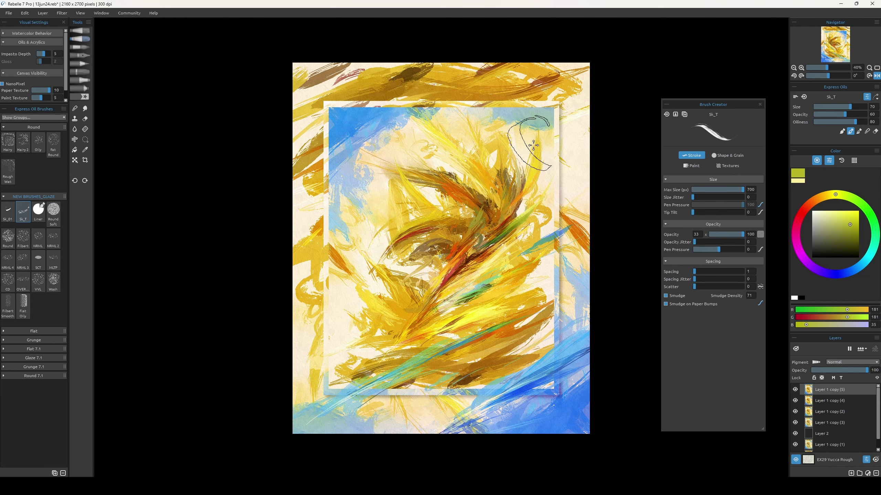
{"action": "key", "text": "m"}
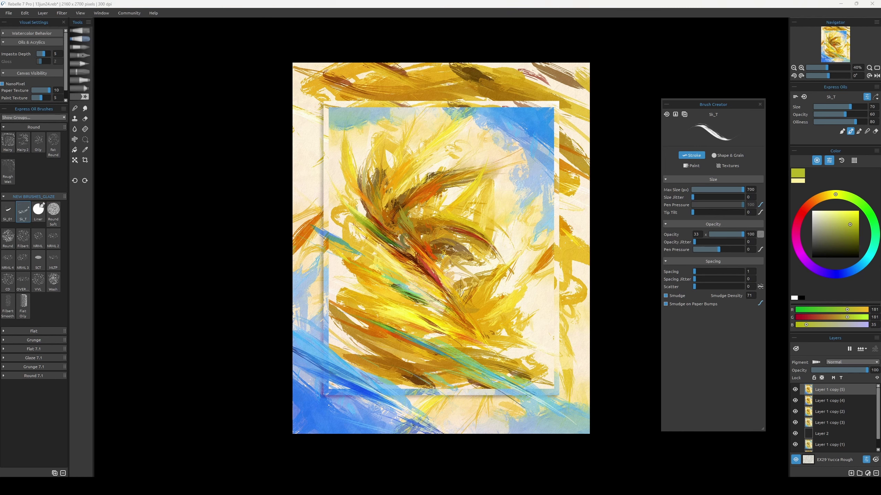
- Pick cream, then light yellow paint, with the brush set between sizes 50 and 100, ending at 90
{"action": "left_click", "coordinate": [501, 229], "text": "alt"}
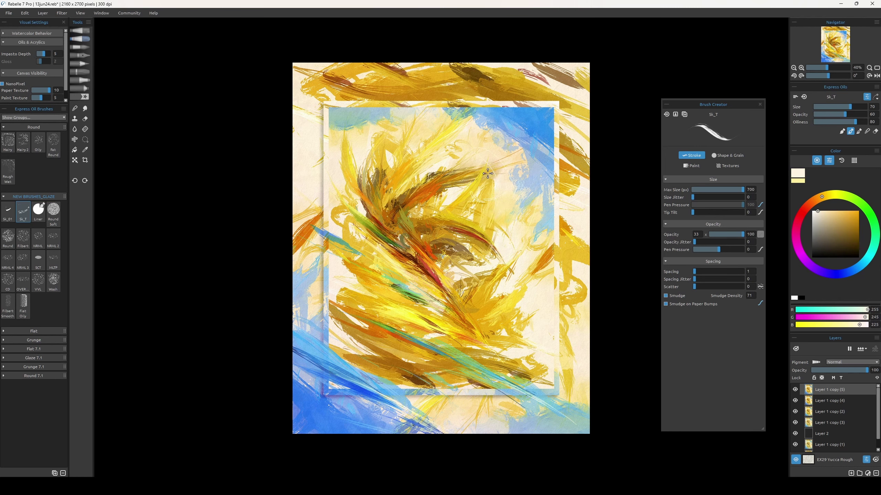
{"action": "left_click", "coordinate": [492, 212], "text": "alt"}
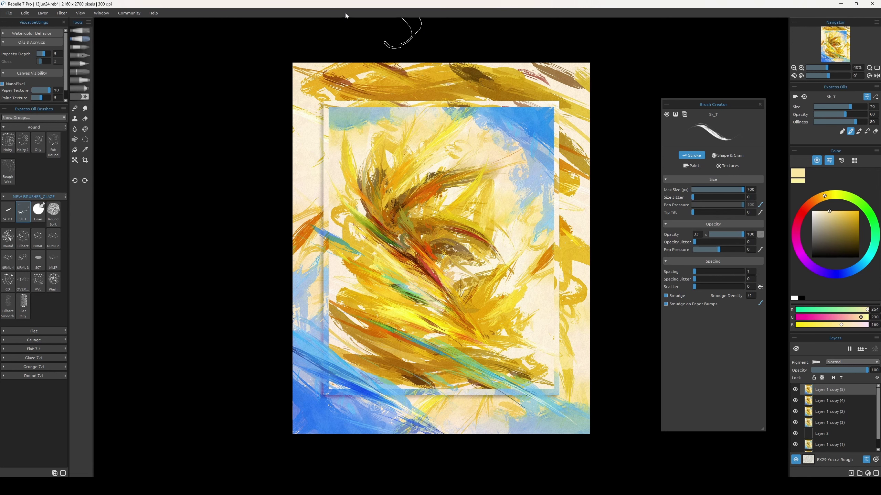
{"action": "key", "text": "bracketleft"}
{"action": "key", "text": "bracketleft"}
{"action": "key", "text": "bracketleft"}
{"action": "key", "text": "bracketleft"}
{"action": "key", "text": "bracketleft"}
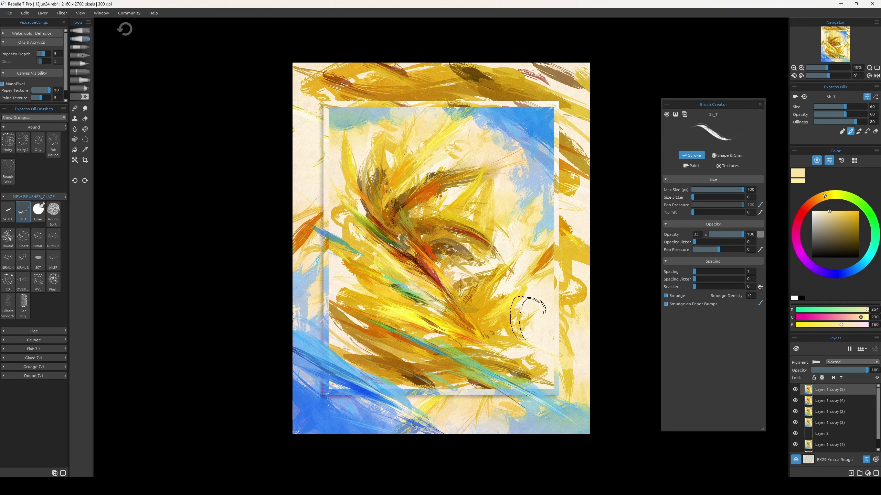
{"action": "key", "text": "bracketright"}
{"action": "key", "text": "bracketright"}
{"action": "key", "text": "bracketright"}
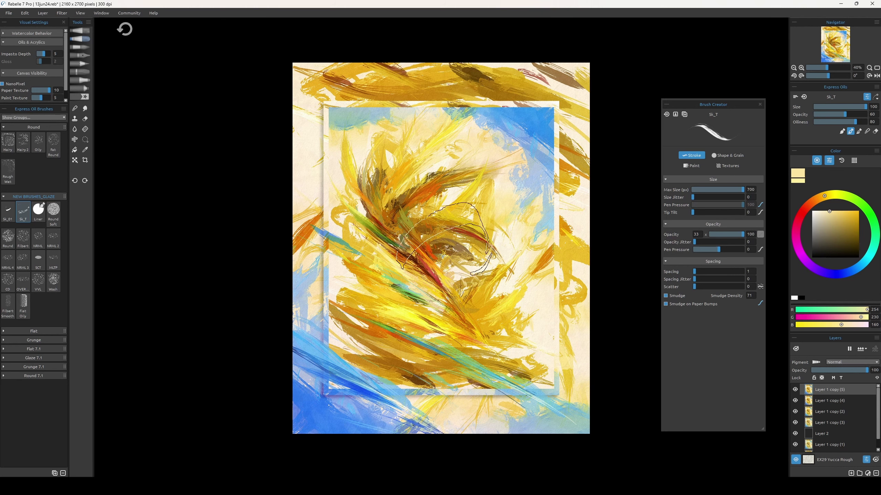
{"action": "key", "text": "bracketleft"}
- Add a new layer and sample yellow, olive green and yellow-green from the painting
{"action": "key", "text": "ctrl+shift+n"}
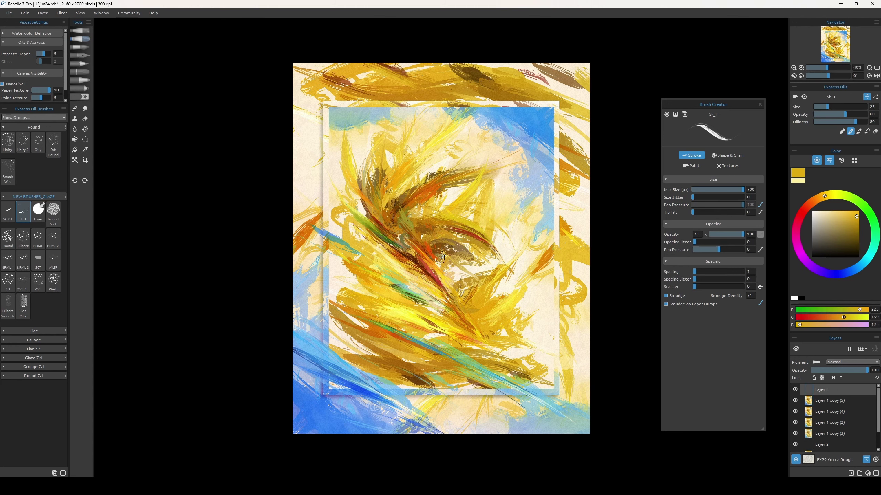
{"action": "left_click", "coordinate": [420, 220], "text": "alt"}
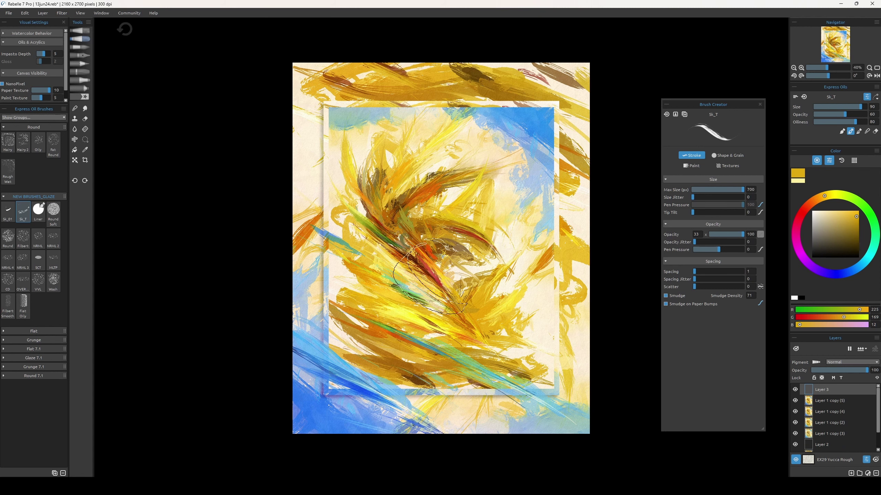
{"action": "key", "text": "bracketleft"}
{"action": "left_click", "coordinate": [380, 231], "text": "alt"}
{"action": "key", "text": "ctrl+plus"}
{"action": "key", "text": "bracketleft"}
{"action": "key", "text": "bracketleft"}
{"action": "key", "text": "bracketleft"}
{"action": "left_click", "coordinate": [353, 216], "text": "alt"}
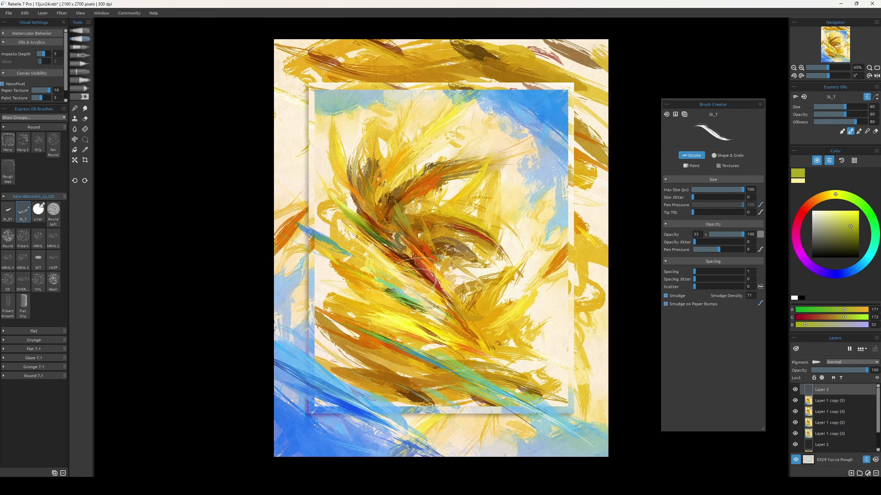
{"action": "left_click", "coordinate": [444, 282], "text": "alt"}
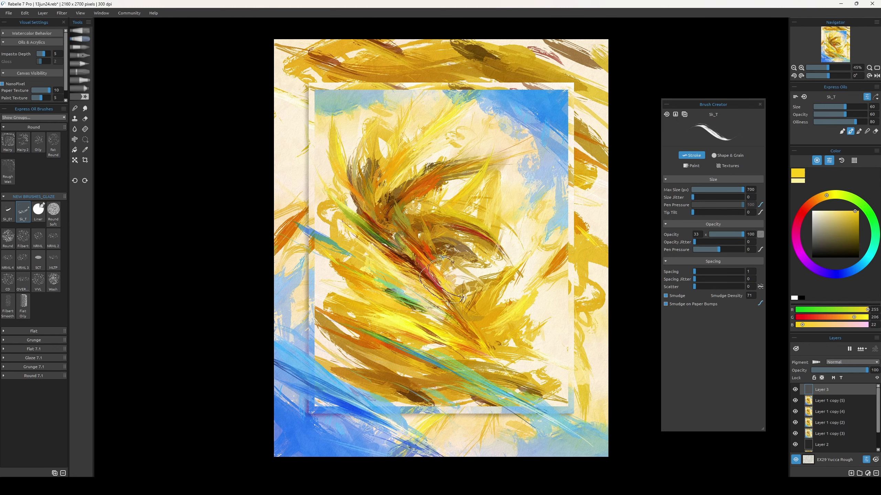
- Undo trial strokes, sample blue and warm cream colours, and mirror the view to check
{"action": "key", "text": "ctrl+z"}
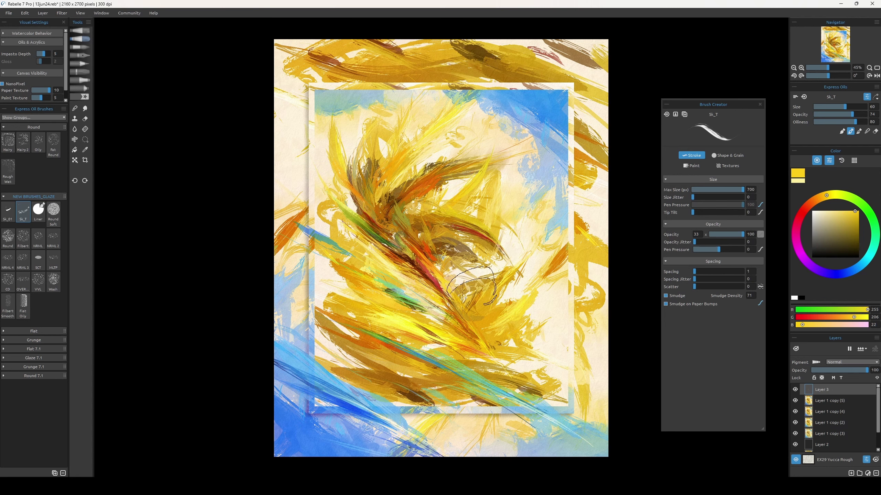
{"action": "key", "text": "bracketright"}
{"action": "key", "text": "bracketright"}
{"action": "key", "text": "bracketright"}
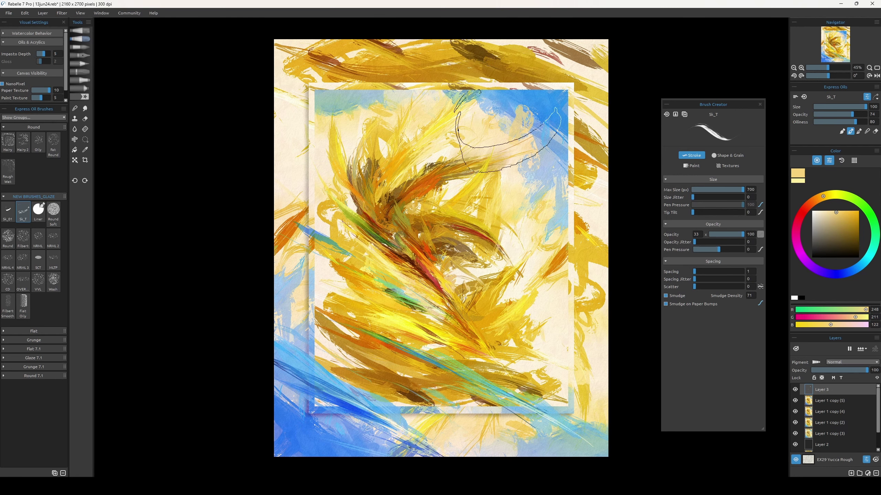
{"action": "key", "text": "ctrl+z"}
{"action": "left_click", "coordinate": [536, 115], "text": "alt"}
{"action": "left_click", "coordinate": [527, 142], "text": "alt"}
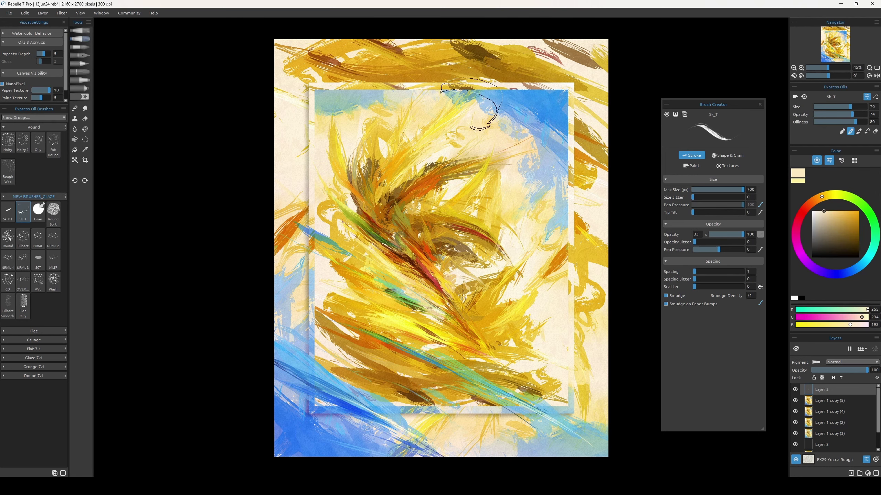
{"action": "key", "text": "ctrl+z"}
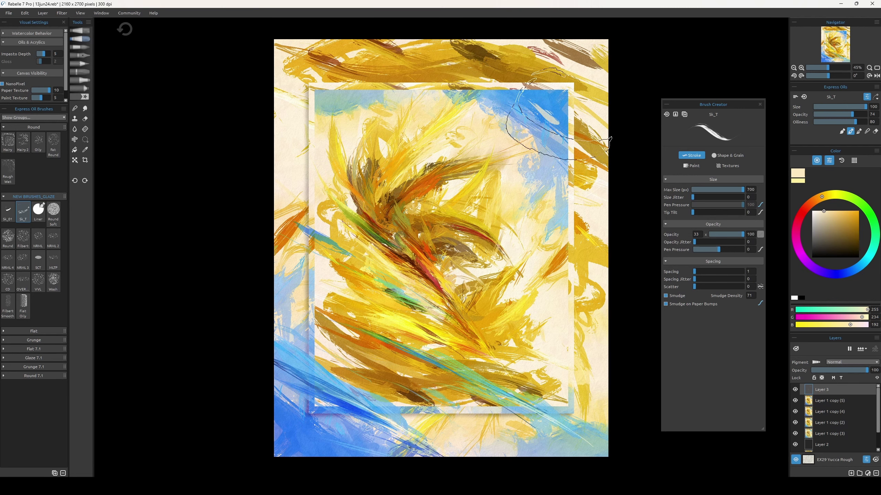
{"action": "key", "text": "alt"}
{"action": "key", "text": "ctrl+z"}
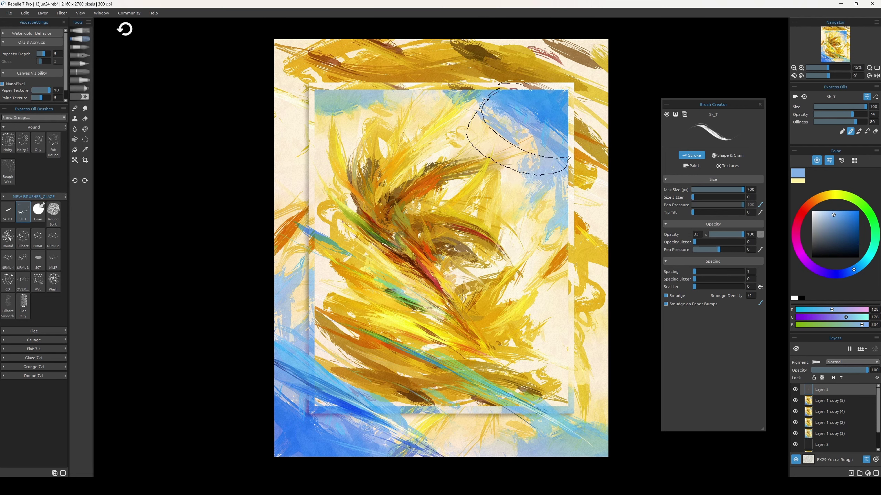
{"action": "left_click", "coordinate": [534, 132], "text": "alt"}
{"action": "key", "text": "m"}
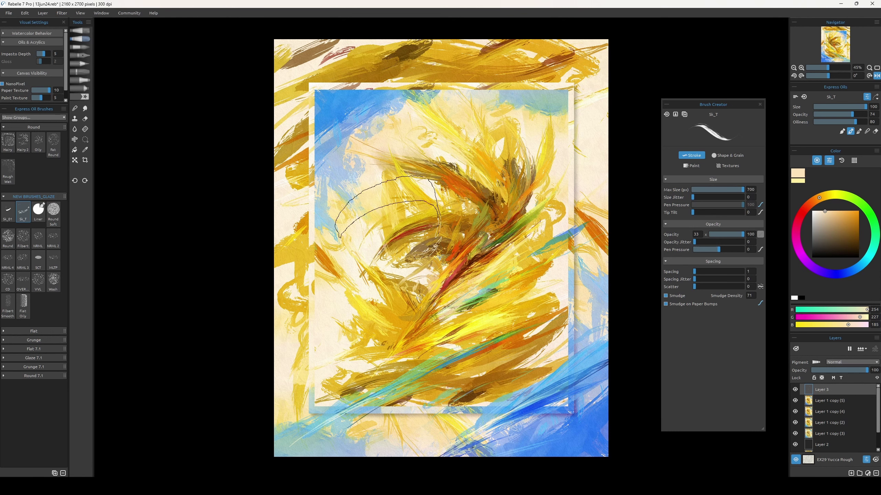
- Sample pale cream and blue, then try softer and deeper blues at varied brush sizes
{"action": "left_click_drag", "start_coordinate": [347, 194], "coordinate": [298, 208]}
{"action": "left_click", "coordinate": [339, 141], "text": "alt"}
{"action": "key", "text": "bracketright"}
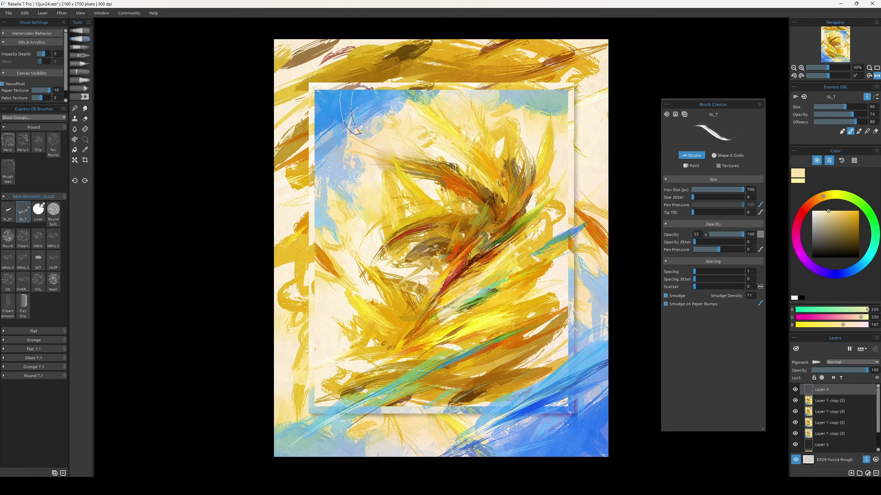
{"action": "left_click", "coordinate": [347, 111], "text": "alt"}
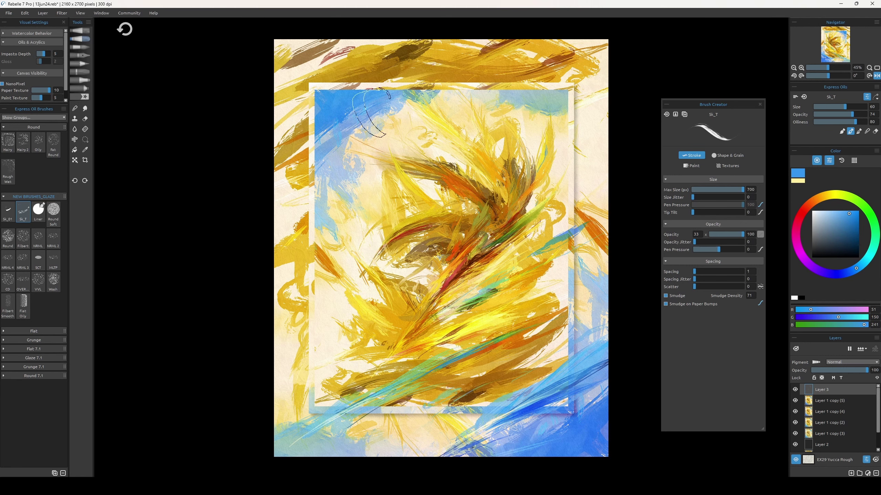
{"action": "left_click", "coordinate": [578, 226], "text": "alt"}
{"action": "key", "text": "bracketright"}
{"action": "key", "text": "bracketright"}
{"action": "key", "text": "bracketright"}
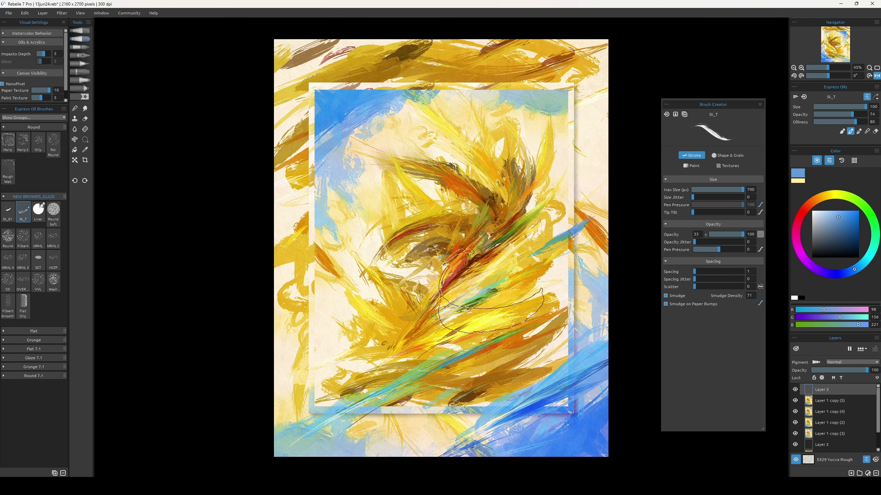
{"action": "left_click", "coordinate": [522, 406], "text": "alt"}
{"action": "key", "text": "bracketleft"}
{"action": "key", "text": "bracketleft"}
{"action": "key", "text": "bracketleft"}
{"action": "key", "text": "bracketleft"}
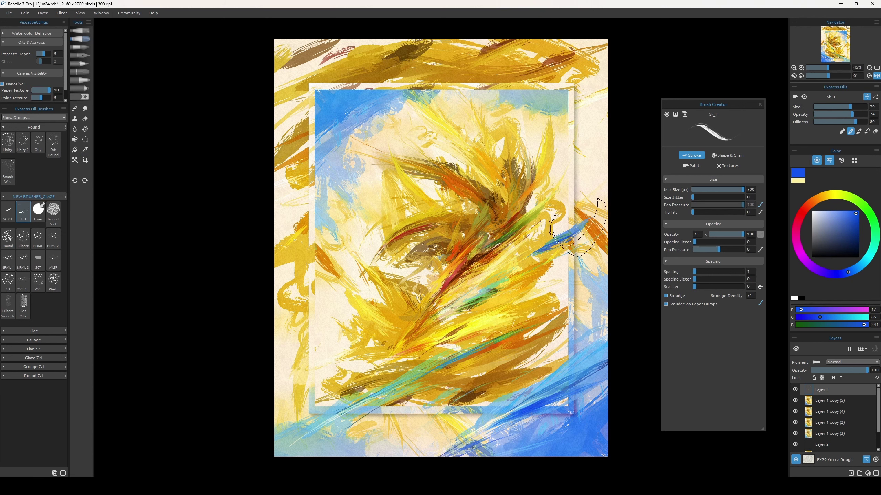
{"action": "key", "text": "ctrl+minus"}
{"action": "key", "text": "m"}
- Paint white curved strokes in the lower panel with a large brush, undoing ones that don't fit
{"action": "left_click", "coordinate": [471, 231], "text": "alt"}
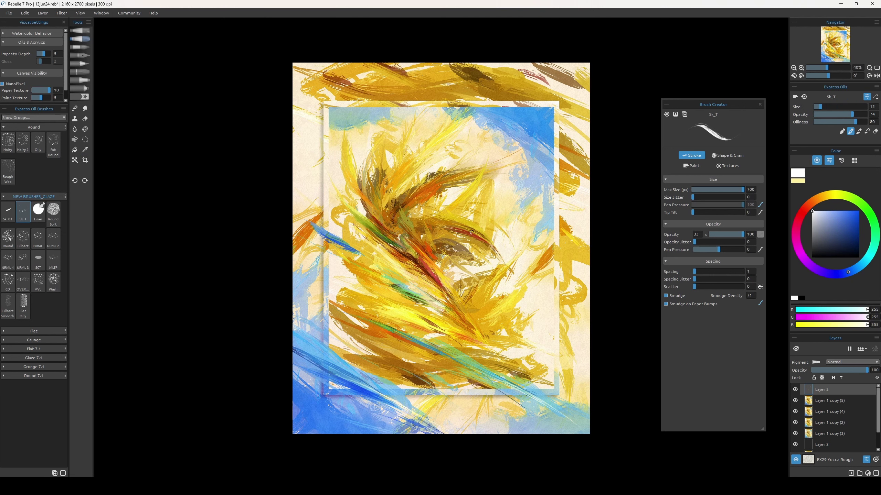
{"action": "left_click_drag", "start_coordinate": [462, 333], "coordinate": [448, 307]}
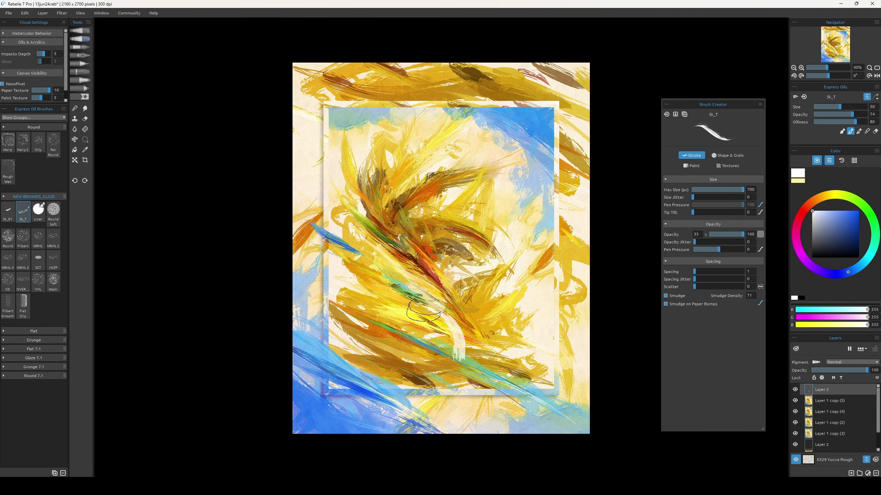
{"action": "left_click_drag", "start_coordinate": [484, 323], "coordinate": [442, 364]}
{"action": "key", "text": "ctrl+z"}
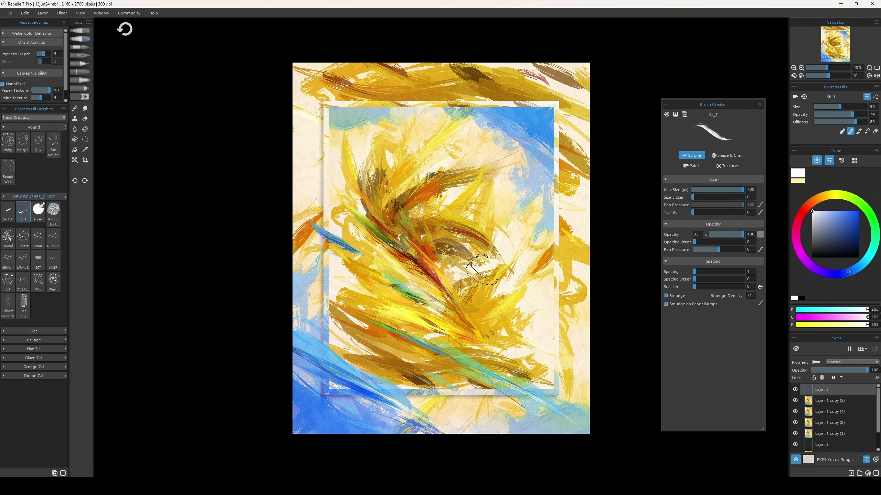
{"action": "left_click_drag", "start_coordinate": [487, 276], "coordinate": [472, 263]}
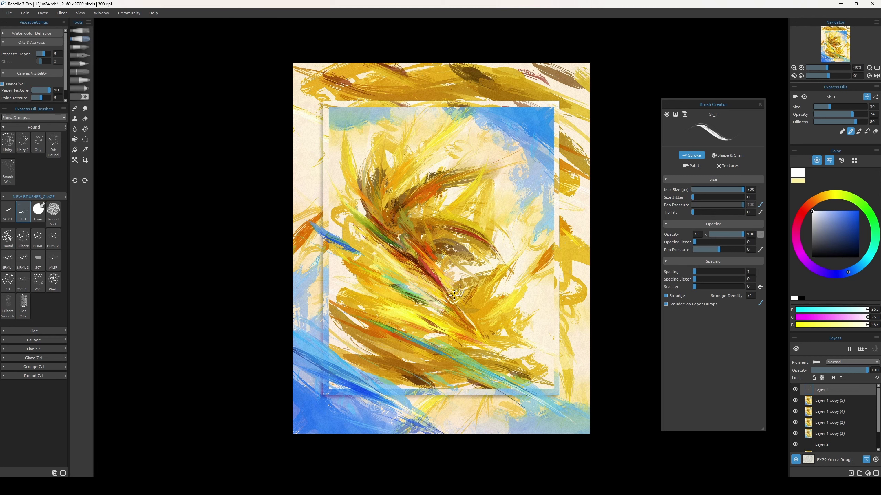
{"action": "key", "text": "ctrl+z"}
- Mirror the view to check the composition and undo strokes near the lower right
{"action": "key", "text": "h"}
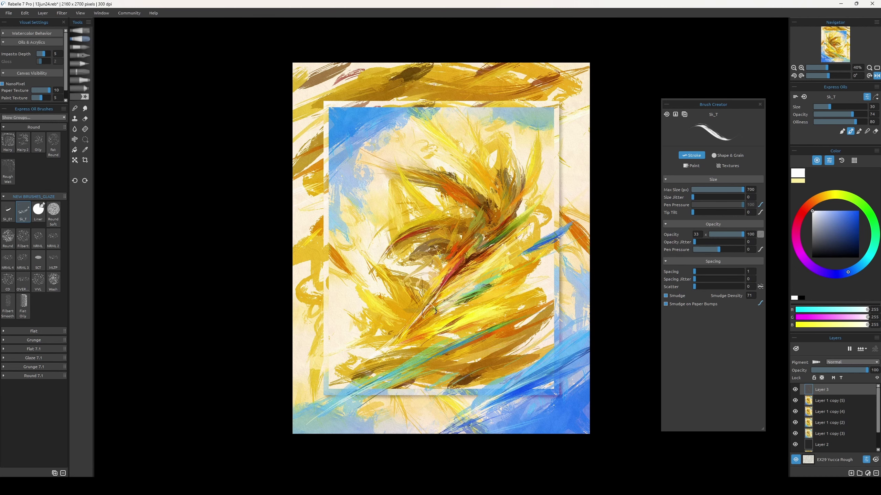
{"action": "key", "text": "bracketright"}
{"action": "key", "text": "ctrl+z"}
{"action": "key", "text": "h"}
{"action": "key", "text": "ctrl+z"}
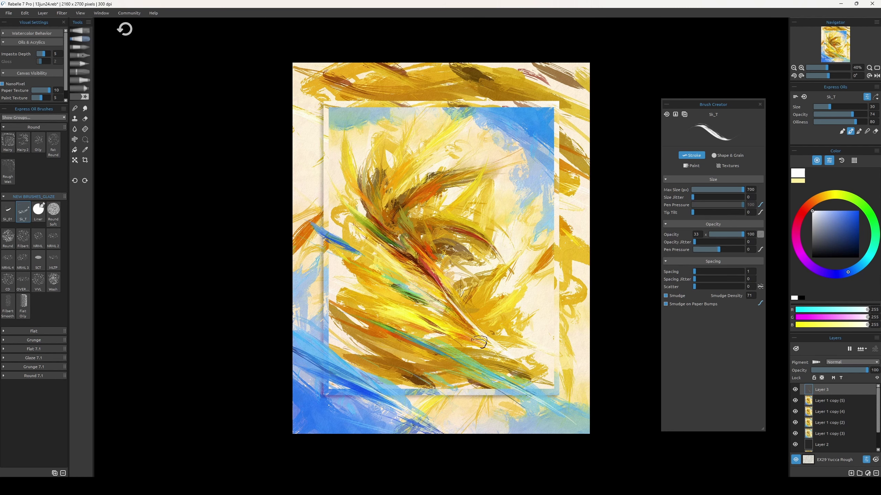
{"action": "key", "text": "bracketright"}
{"action": "key", "text": "bracketright"}
{"action": "key", "text": "bracketright"}
{"action": "key", "text": "ctrl+z"}
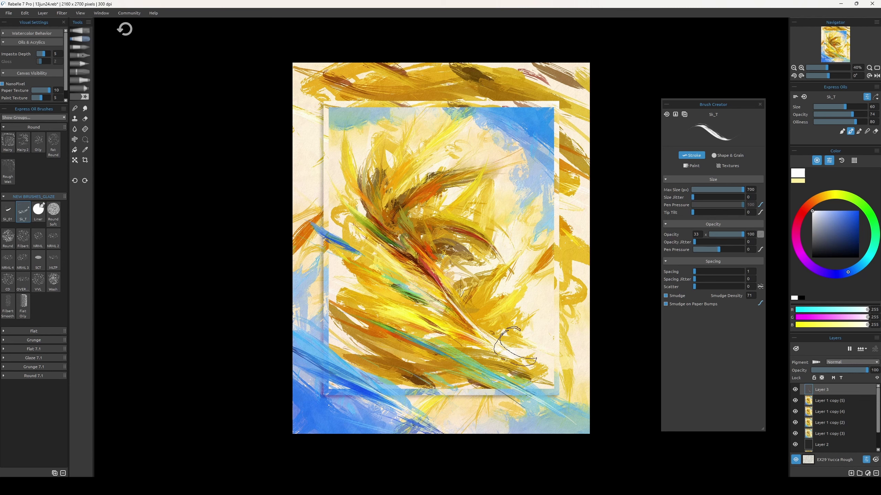
{"action": "key", "text": "ctrl+z"}
{"action": "key", "text": "bracketright"}
{"action": "key", "text": "bracketright"}
{"action": "key", "text": "bracketright"}
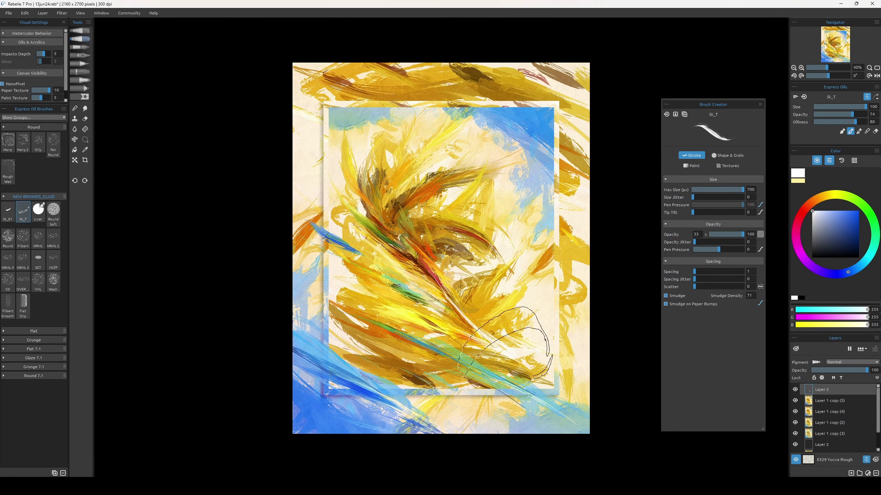
- Undo remaining stray strokes, review the zoomed-out mirrored view, and switch to the Round Soft eraser
{"action": "key", "text": "bracketleft"}
{"action": "key", "text": "bracketleft"}
{"action": "key", "text": "bracketleft"}
{"action": "key", "text": "ctrl+z"}
{"action": "key", "text": "bracketleft"}
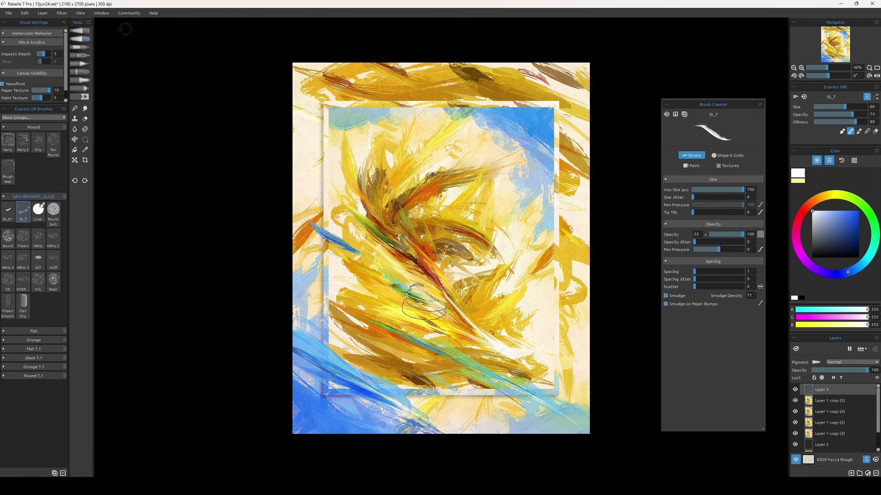
{"action": "key", "text": "ctrl+z"}
{"action": "key", "text": "ctrl+z"}
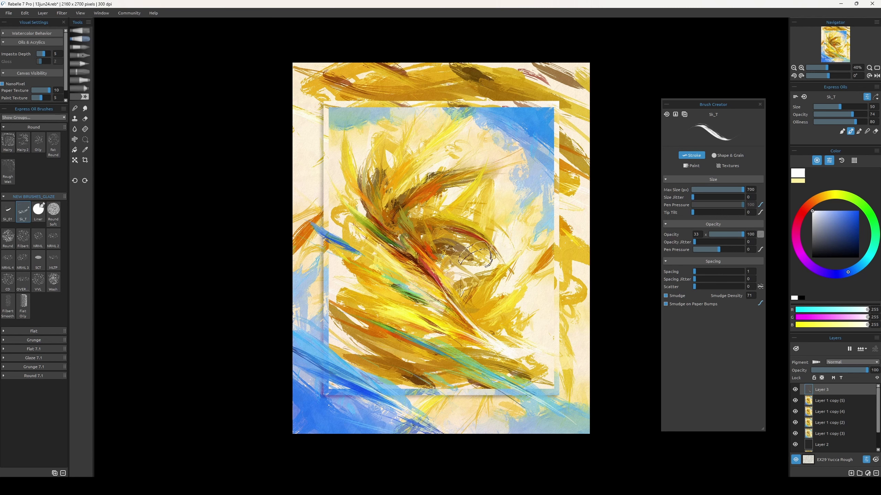
{"action": "key", "text": "bracketright"}
{"action": "key", "text": "bracketright"}
{"action": "key", "text": "bracketright"}
{"action": "key", "text": "bracketright"}
{"action": "key", "text": "bracketright"}
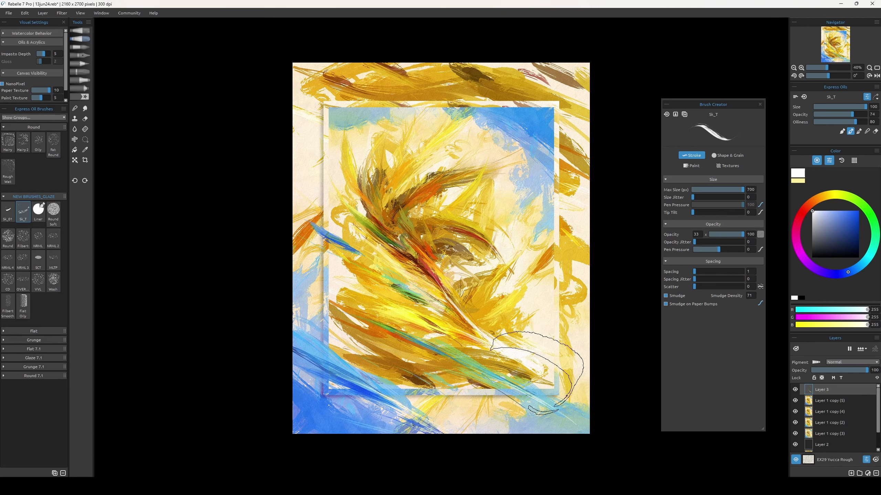
{"action": "key", "text": "ctrl+z"}
{"action": "key", "text": "minus"}
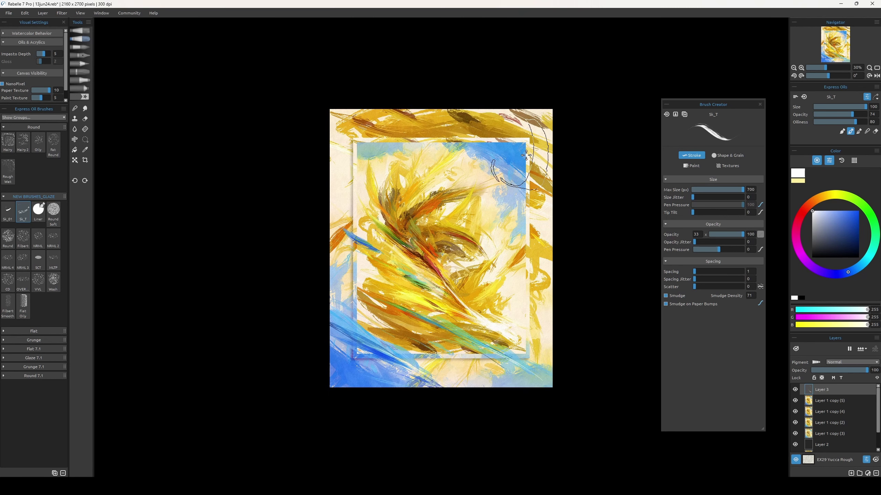
{"action": "key", "text": "m"}
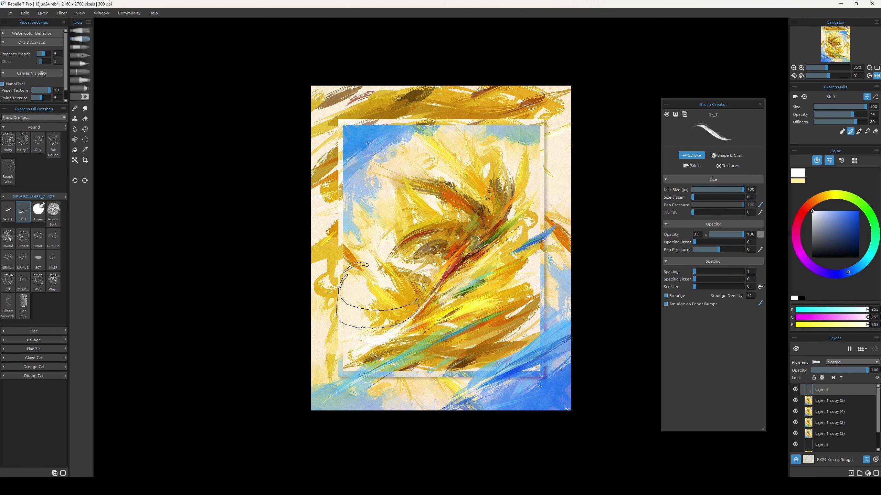
{"action": "key", "text": "e"}
{"action": "key", "text": "ctrl+z"}
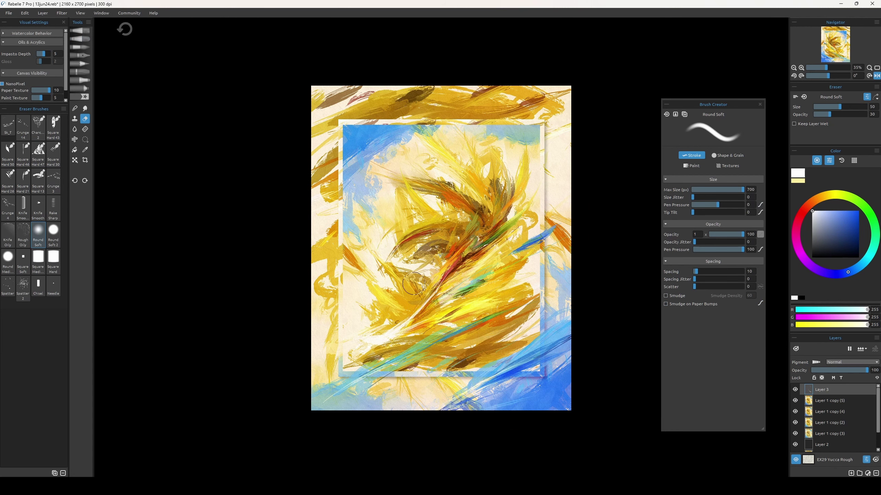
- Return to the Sk_T Express Oils brush and adjust its size
{"action": "key", "text": "b"}
{"action": "key", "text": "bracketleft"}
{"action": "key", "text": "bracketleft"}
{"action": "key", "text": "bracketleft"}
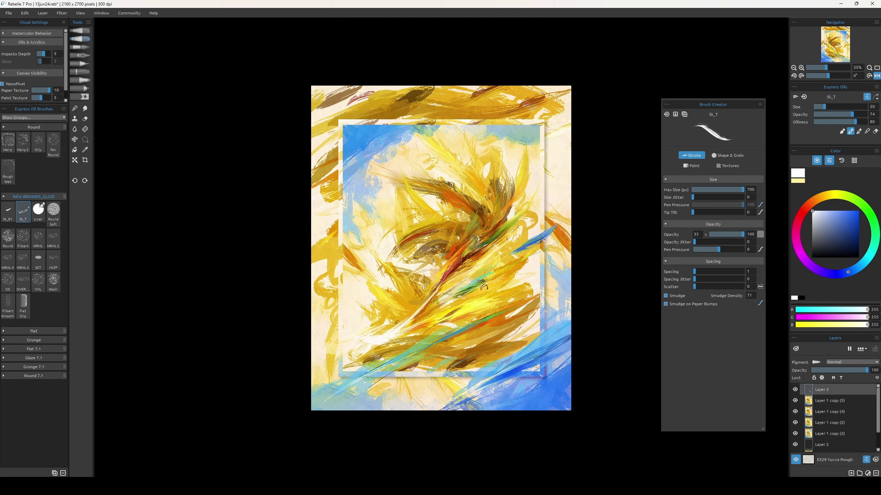
{"action": "key", "text": "bracketright"}
{"action": "key", "text": "bracketright"}
{"action": "key", "text": "bracketright"}
{"action": "key", "text": "bracketleft"}
{"action": "scroll", "coordinate": [657, 104], "scroll_direction": "down", "scroll_amount": 1}
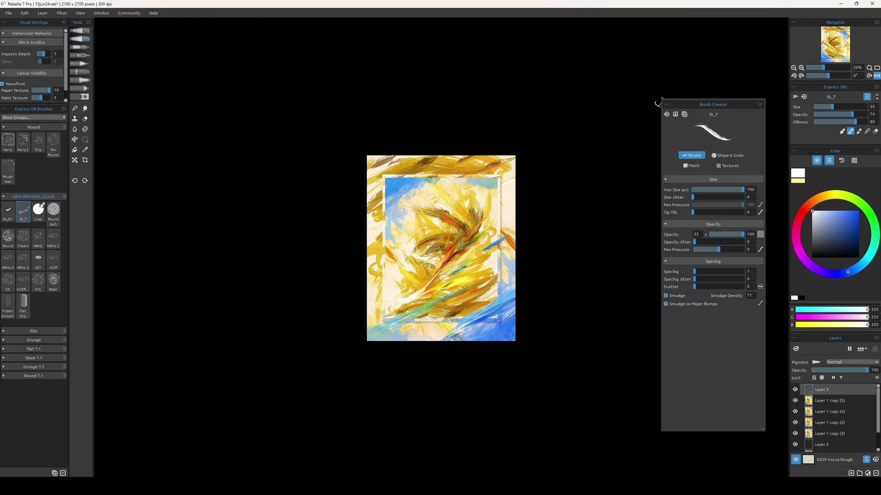
- Sample a deep ochre-brown, undo trial strokes, shrink the brush to 30, and select Layer 1 copy (5)
{"action": "left_click", "coordinate": [460, 222], "text": "alt"}
{"action": "key", "text": "ctrl+z"}
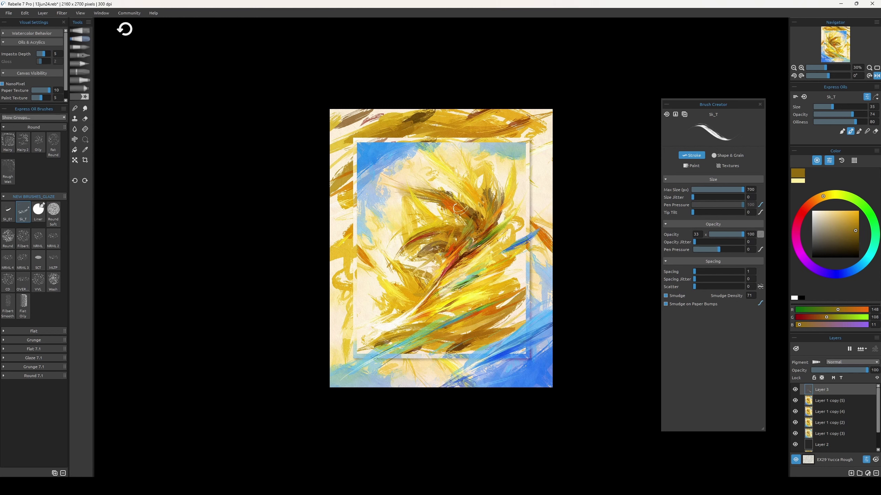
{"action": "key", "text": "bracketleft"}
{"action": "key", "text": "ctrl+z"}
{"action": "key", "text": "bracketleft"}
{"action": "key", "text": "bracketleft"}
{"action": "key", "text": "bracketleft"}
{"action": "scroll", "coordinate": [768, 202], "scroll_direction": "up", "scroll_amount": 1}
{"action": "key", "text": "bracketleft"}
{"action": "key", "text": "bracketleft"}
{"action": "key", "text": "bracketleft"}
{"action": "key", "text": "ctrl+z"}
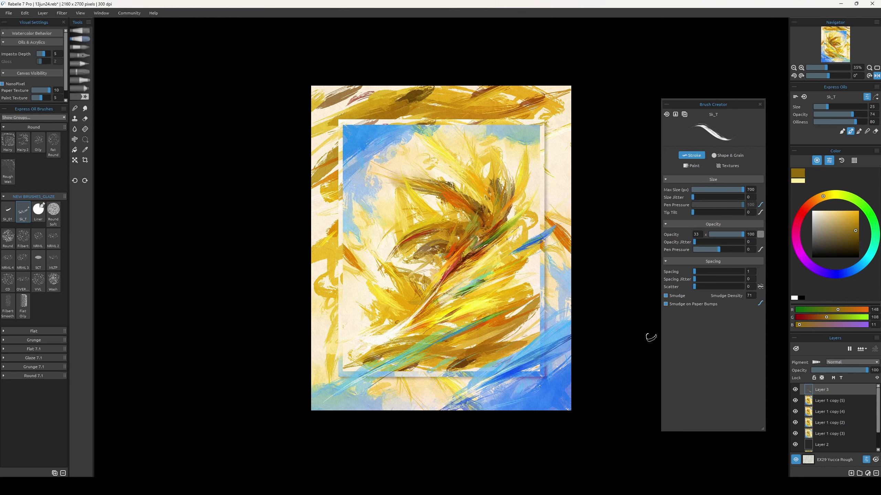
{"action": "left_click", "coordinate": [839, 402]}
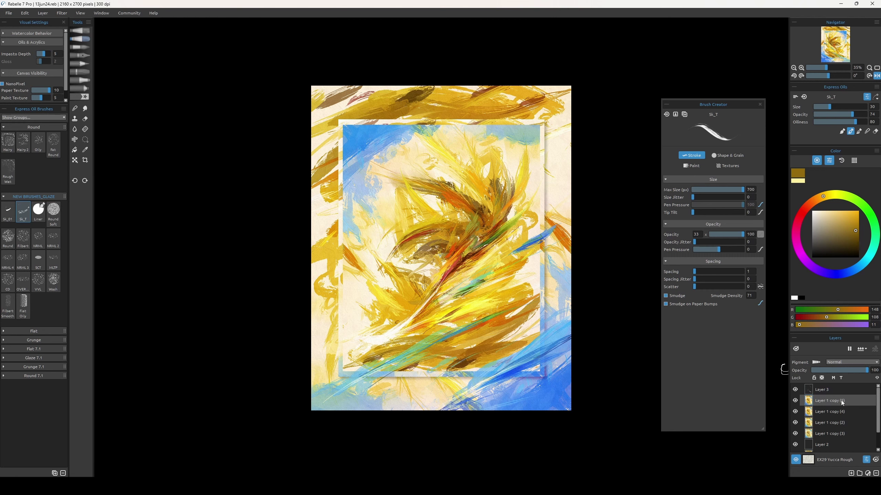
- Duplicate the layer twice and apply Sharpen (radius 2, strength 7) to the top copy
{"action": "key", "text": "ctrl+j"}
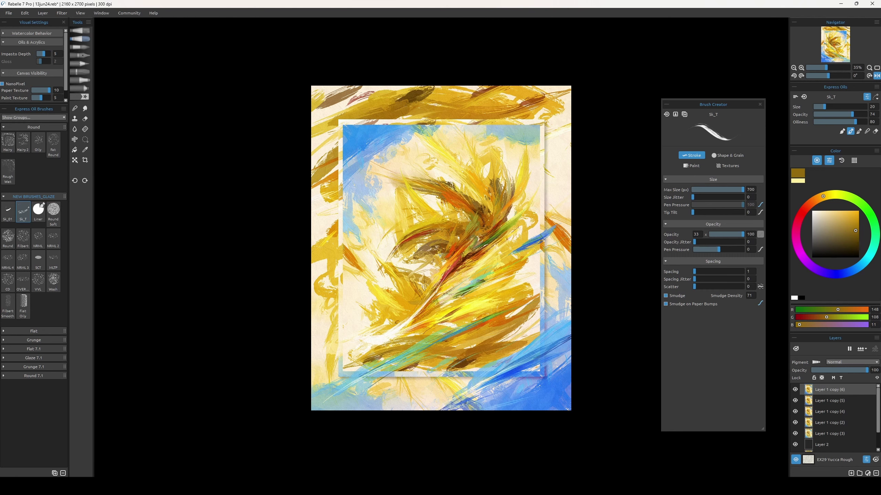
{"action": "key", "text": "ctrl+j"}
{"action": "key", "text": "ctrl+plus"}
{"action": "left_click", "coordinate": [62, 13]}
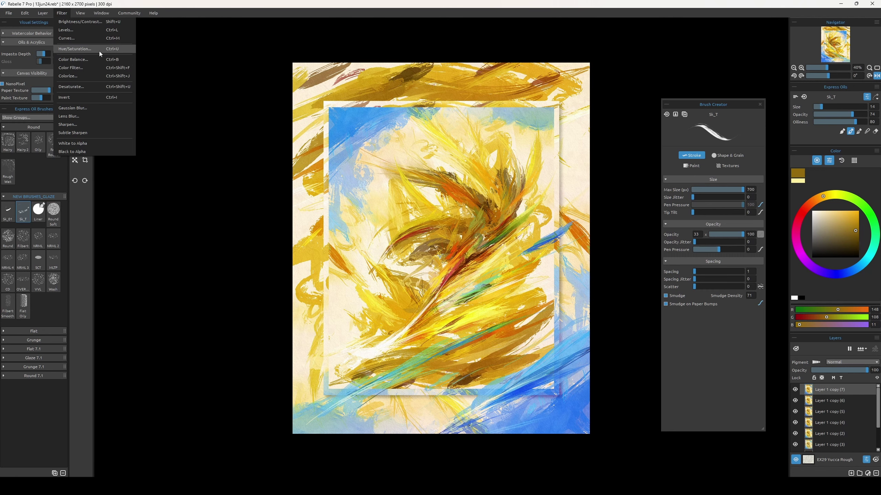
{"action": "left_click", "coordinate": [101, 125]}
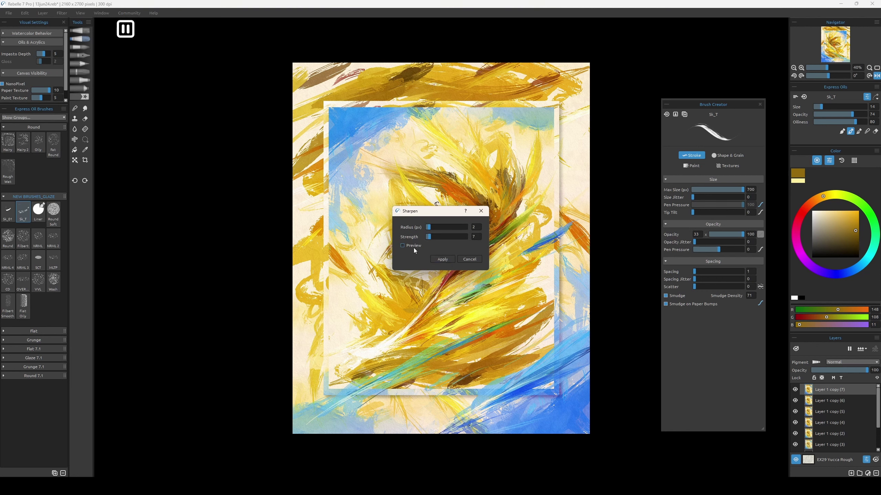
{"action": "key", "text": "Return"}
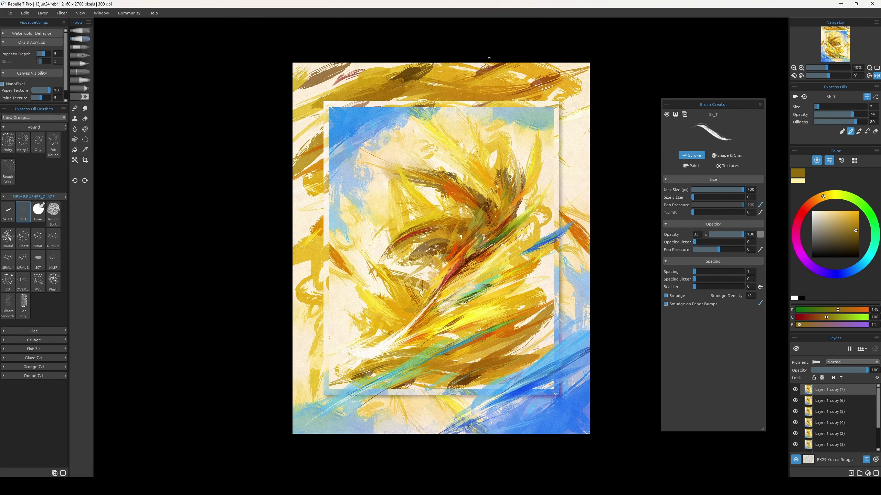
- Resize the brush and sample a pale cream colour from the painting
{"action": "left_click_drag", "start_coordinate": [374, 354], "coordinate": [385, 354]}
{"action": "left_click", "coordinate": [294, 431], "text": "alt"}
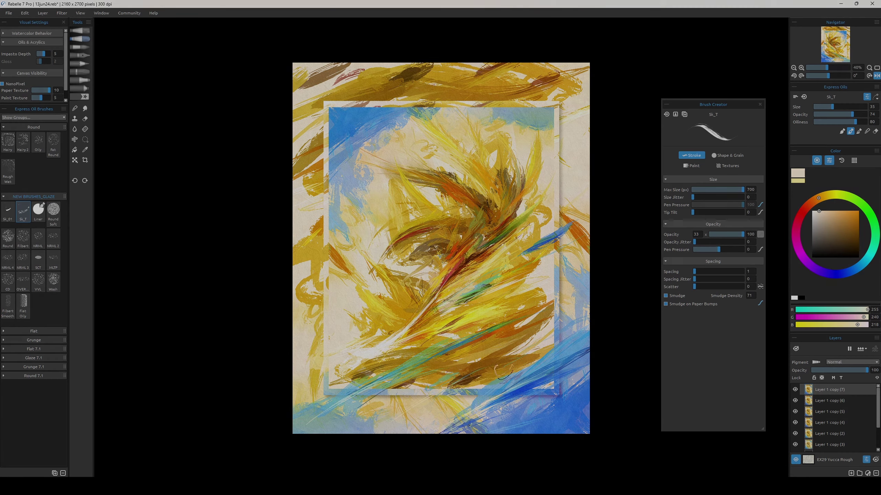
{"action": "key", "text": "bracketleft"}
{"action": "key", "text": "bracketleft"}
{"action": "key", "text": "bracketleft"}
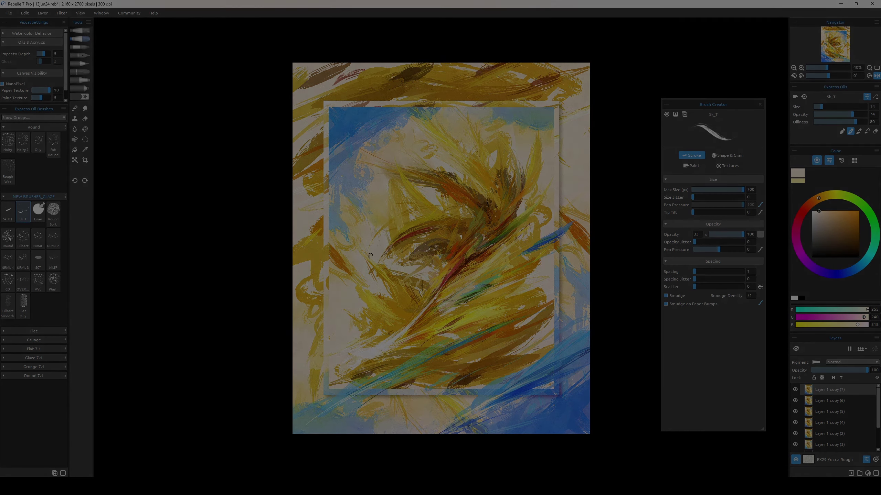